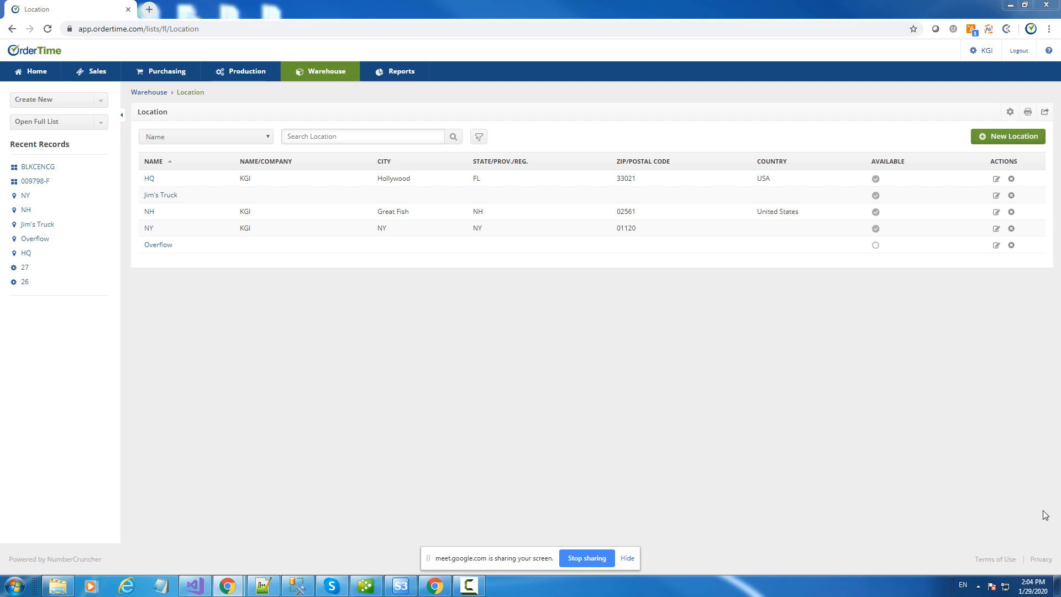
- Open the HQ location for editing to review its general and address fields, and return to the location list
click(997, 180)
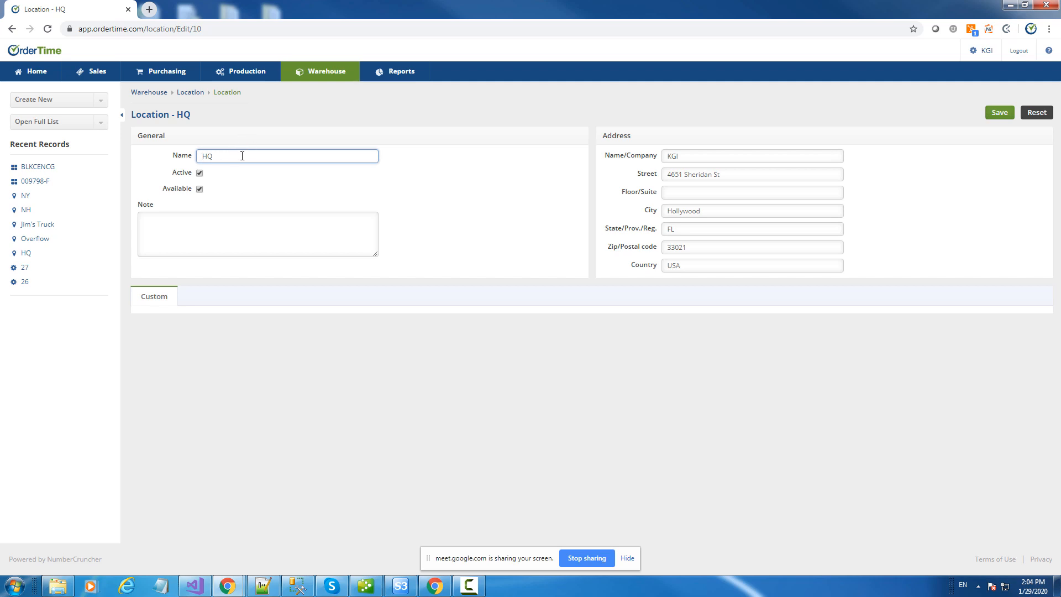
click(13, 31)
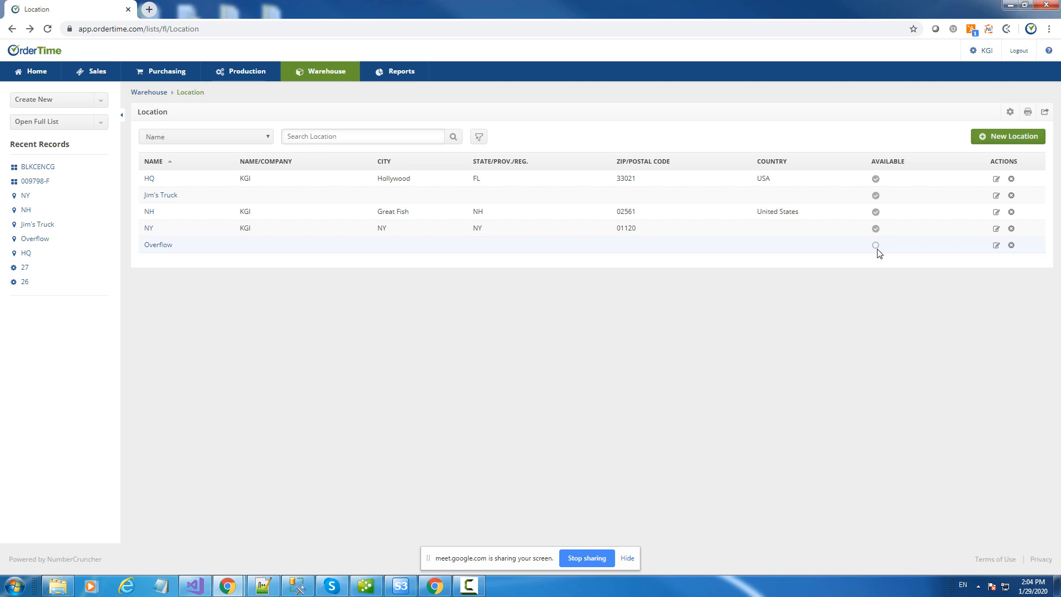
- Open the Overflow location for editing and try changing its availability, cancelling the inventory recalculation
click(997, 246)
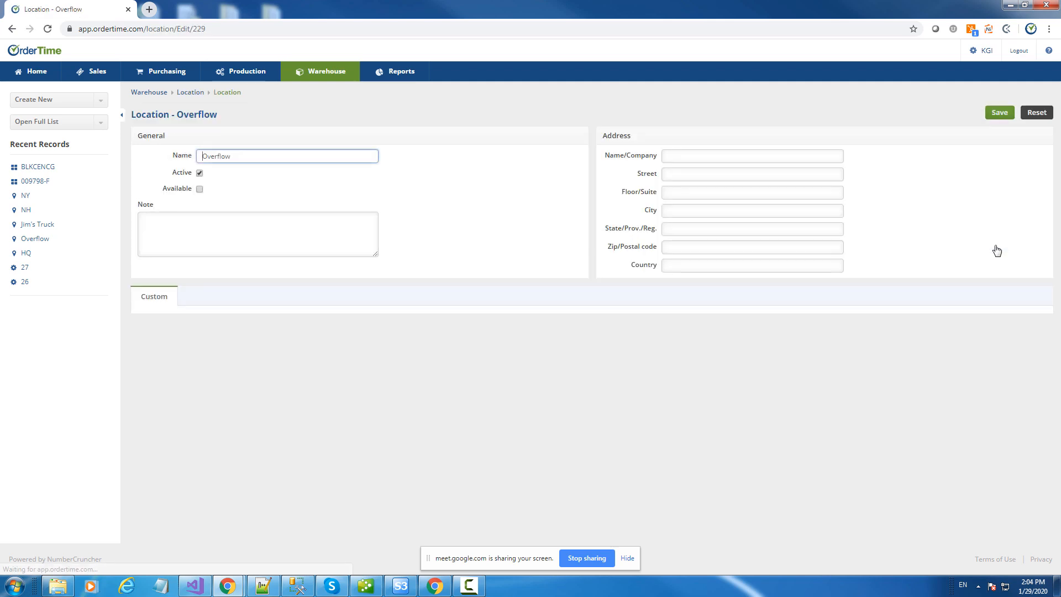
click(200, 174)
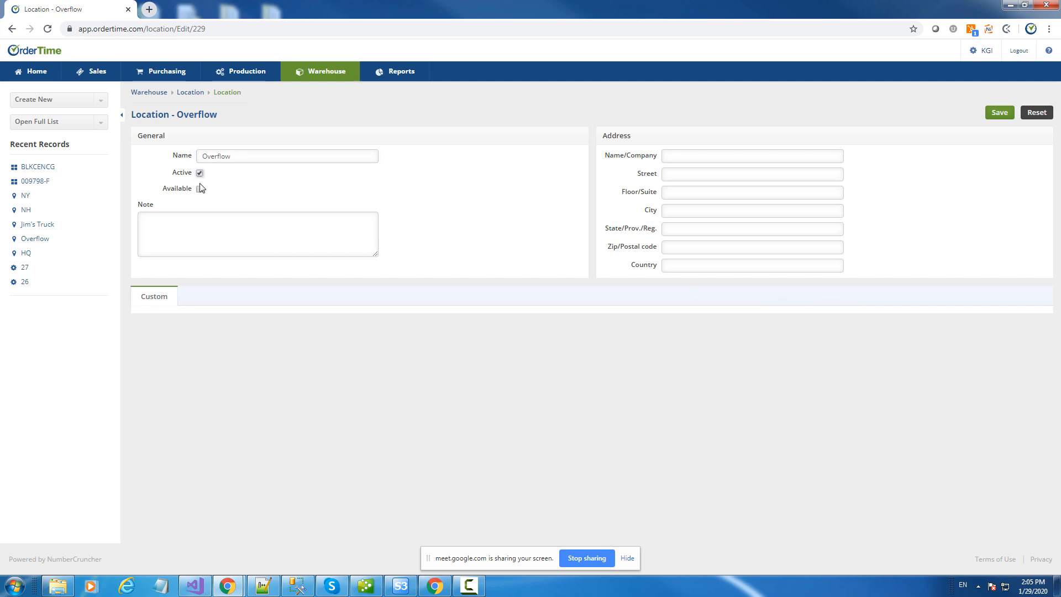
click(200, 173)
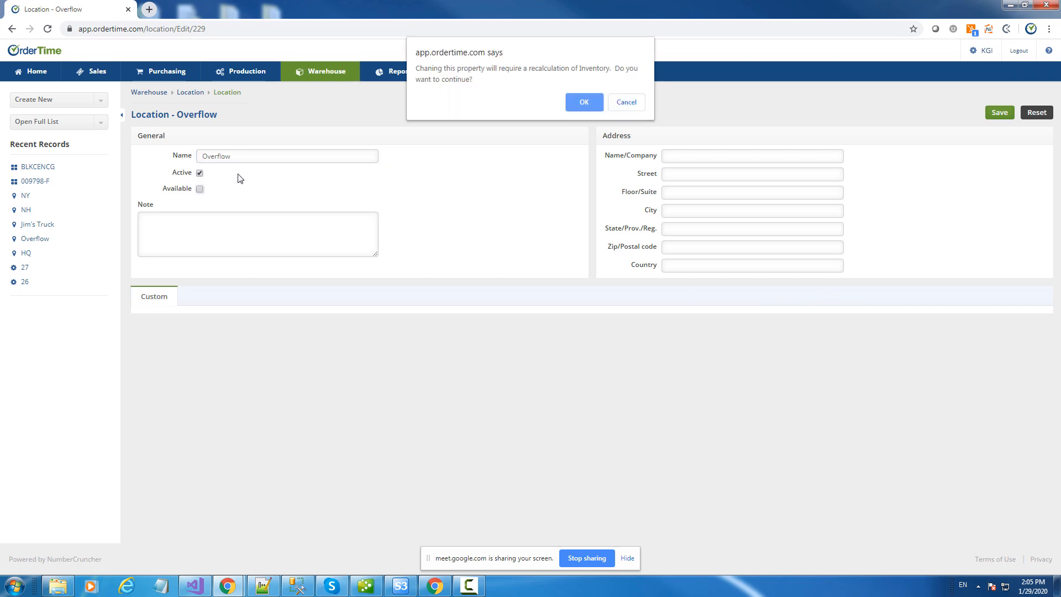
click(630, 106)
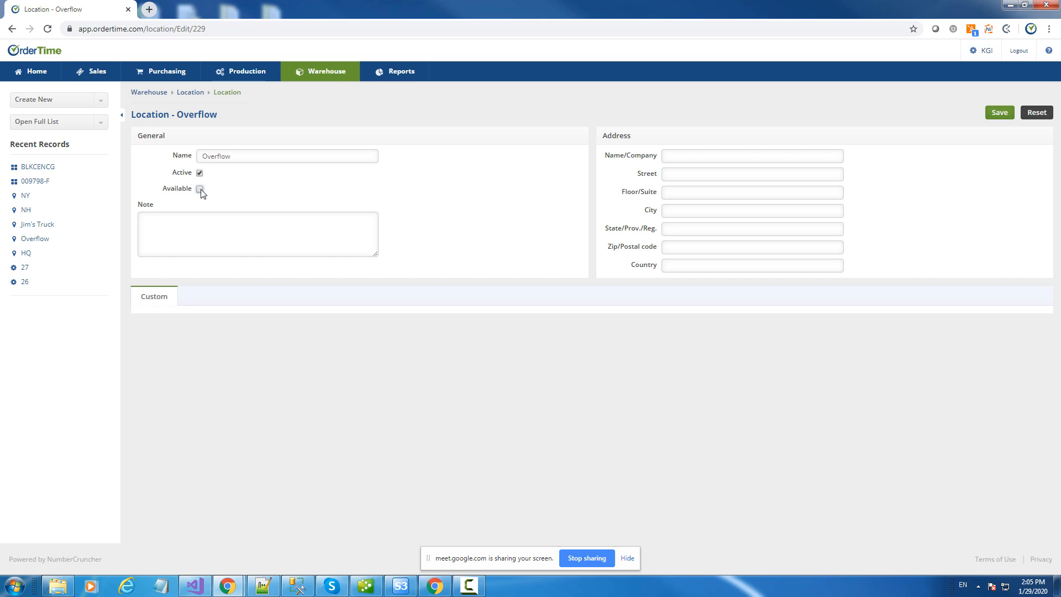
- View the Overflow location's details and bins, and return to the location list
click(200, 121)
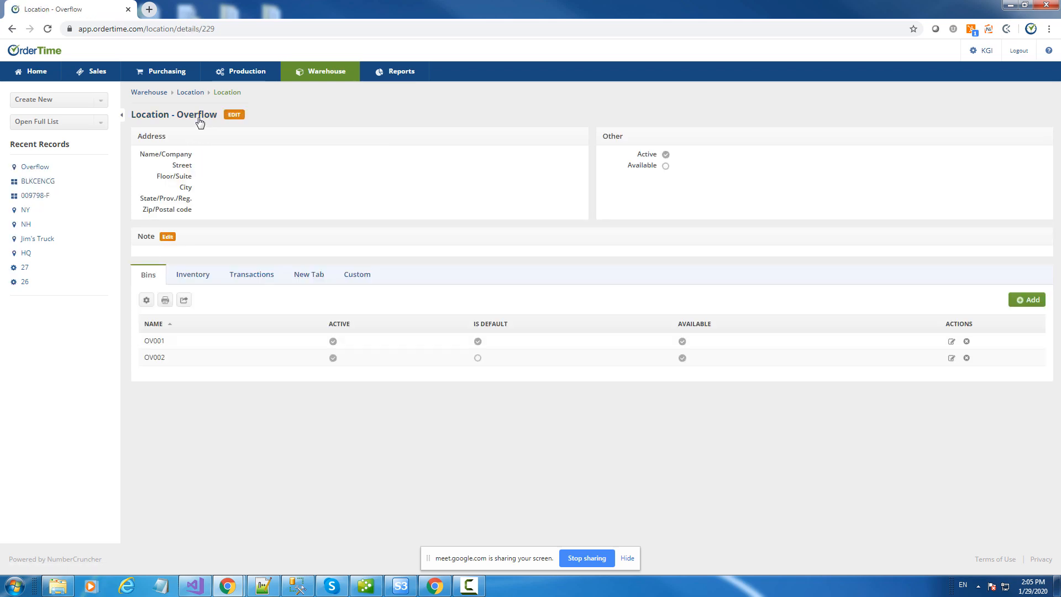
click(189, 93)
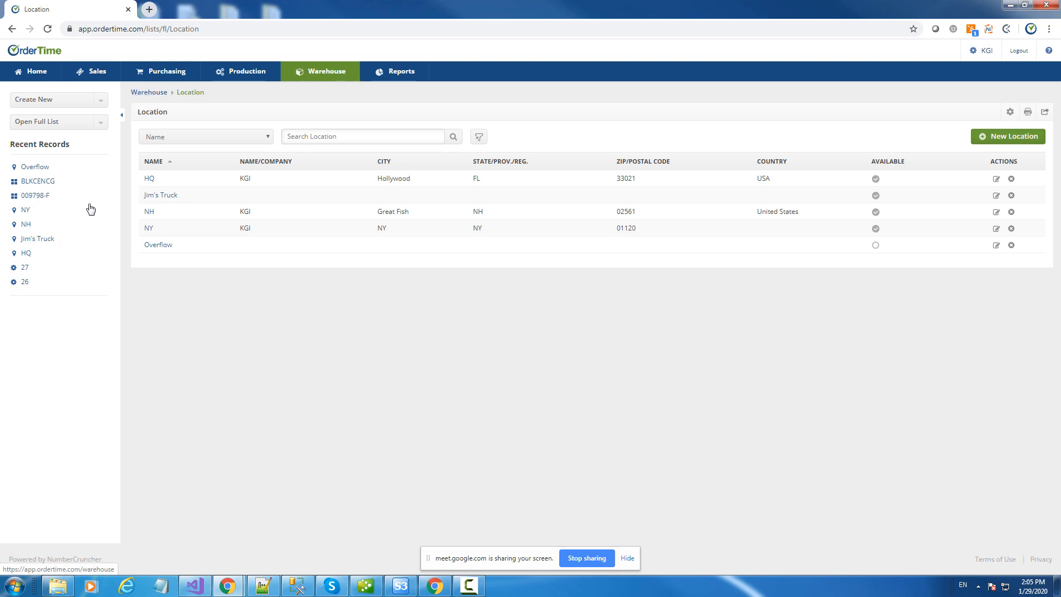
- Go to the Warehouse overview and open the full list of locations from there
click(318, 76)
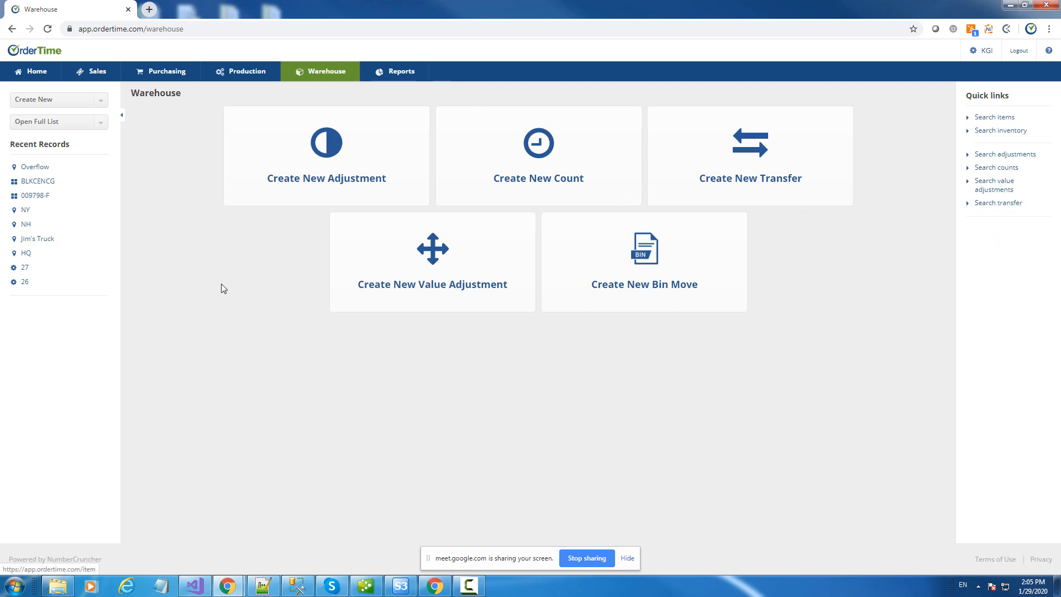
click(57, 123)
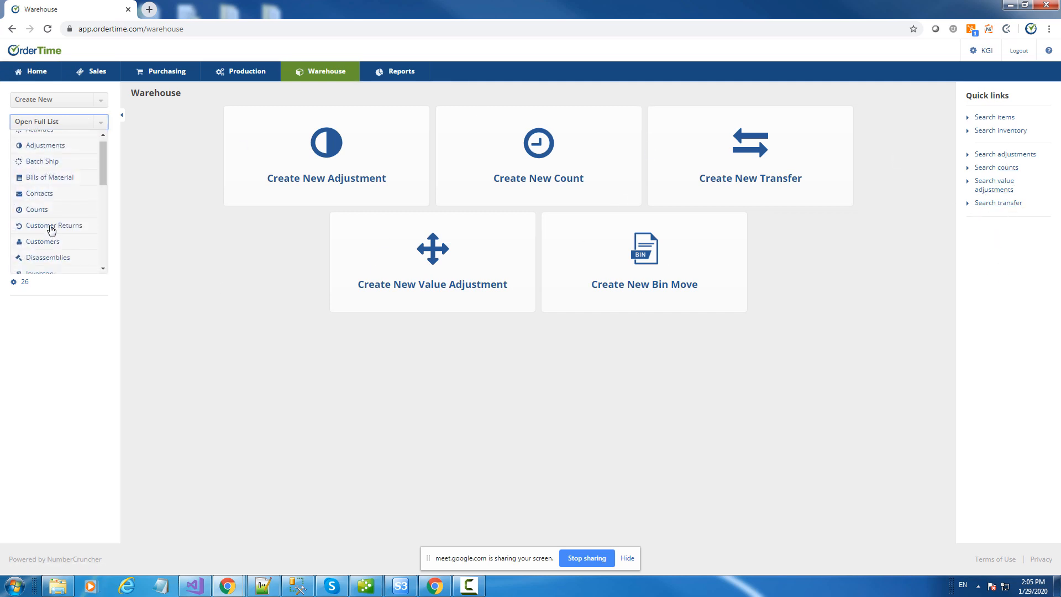
scroll(55, 228, down, 3)
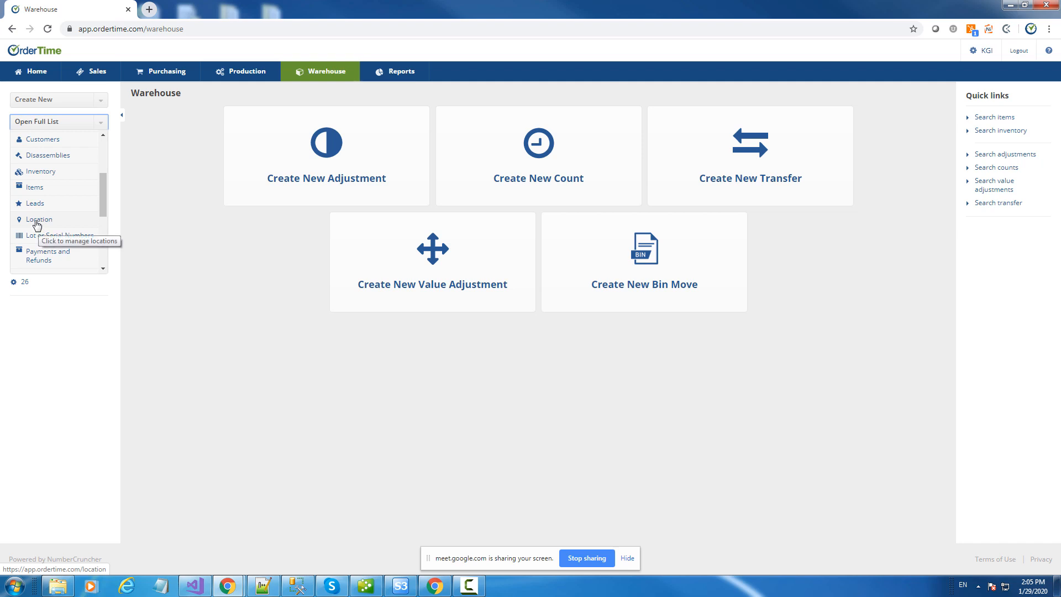
click(37, 221)
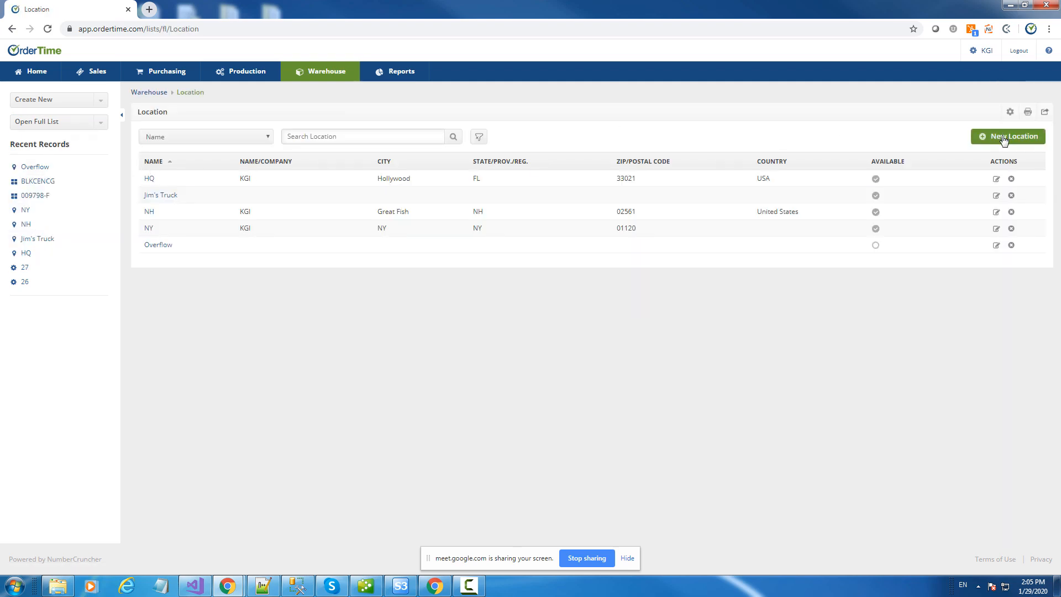
- Create and save a new location named OH, keeping it active and available
click(55, 101)
scroll(52, 188, down, 5)
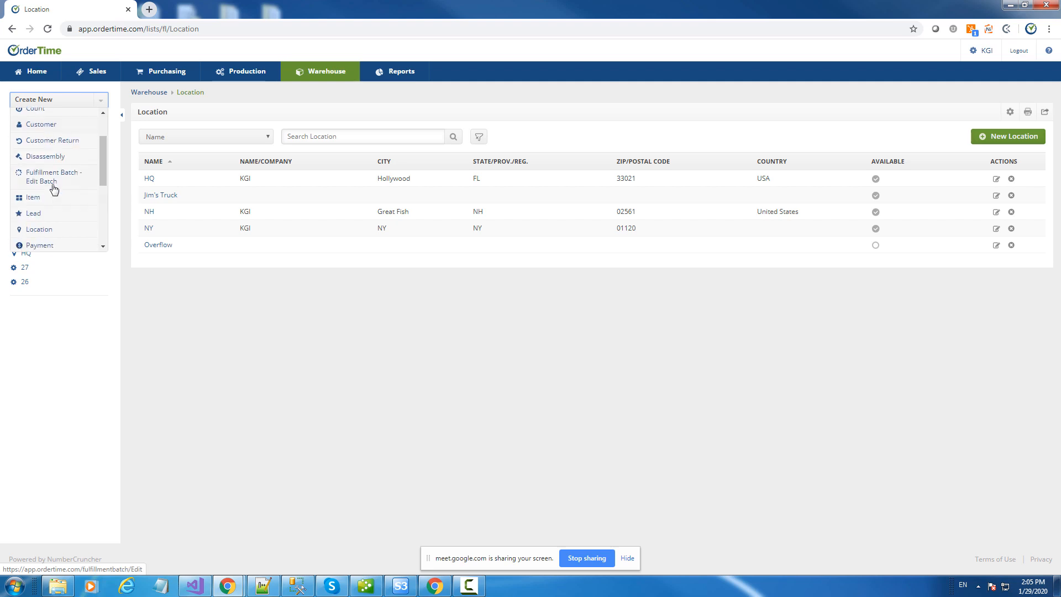
click(40, 118)
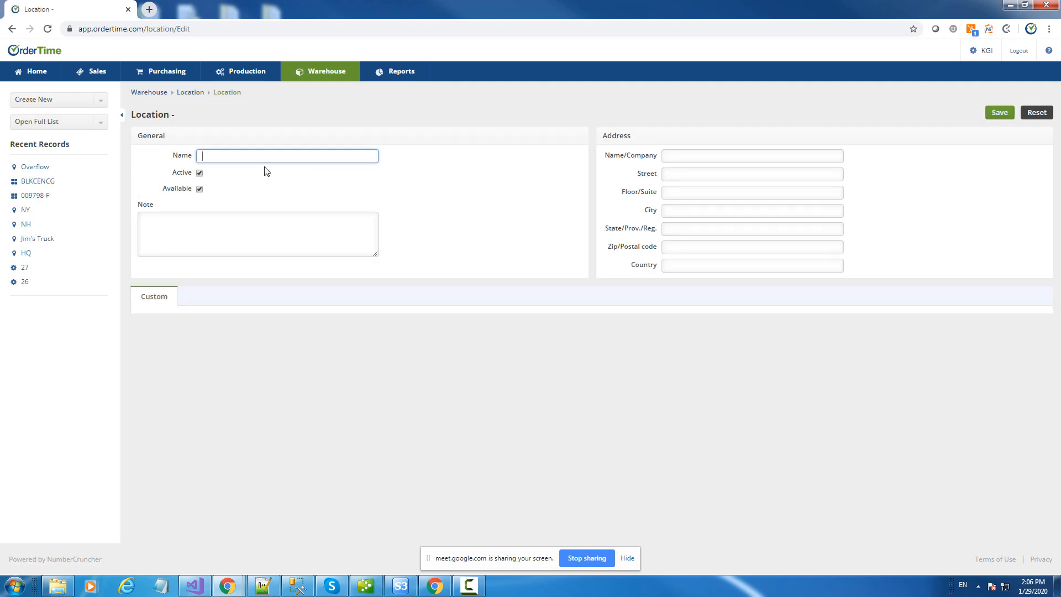
click(995, 110)
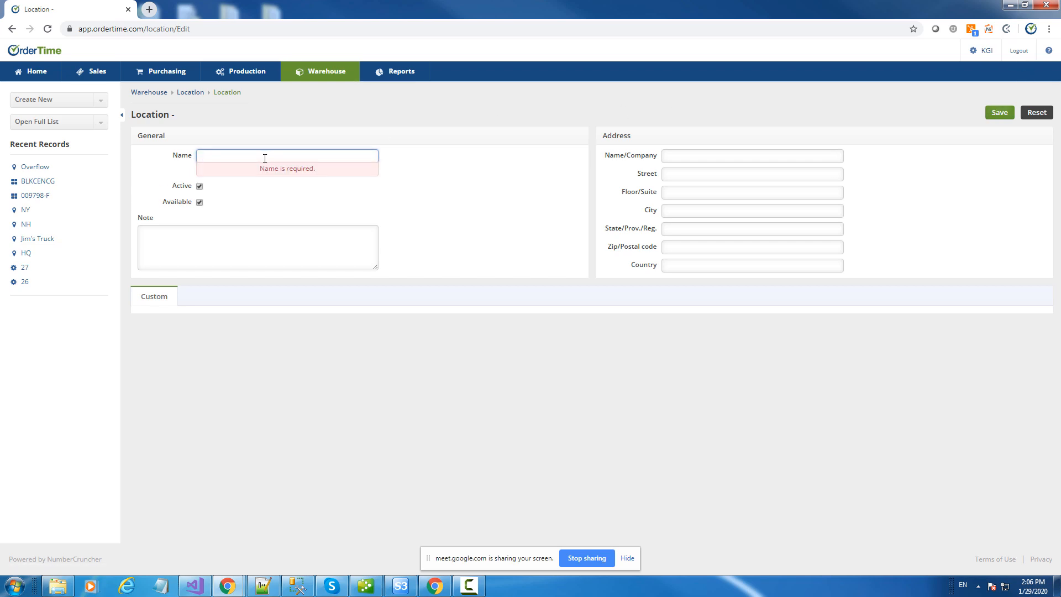
text(OH)
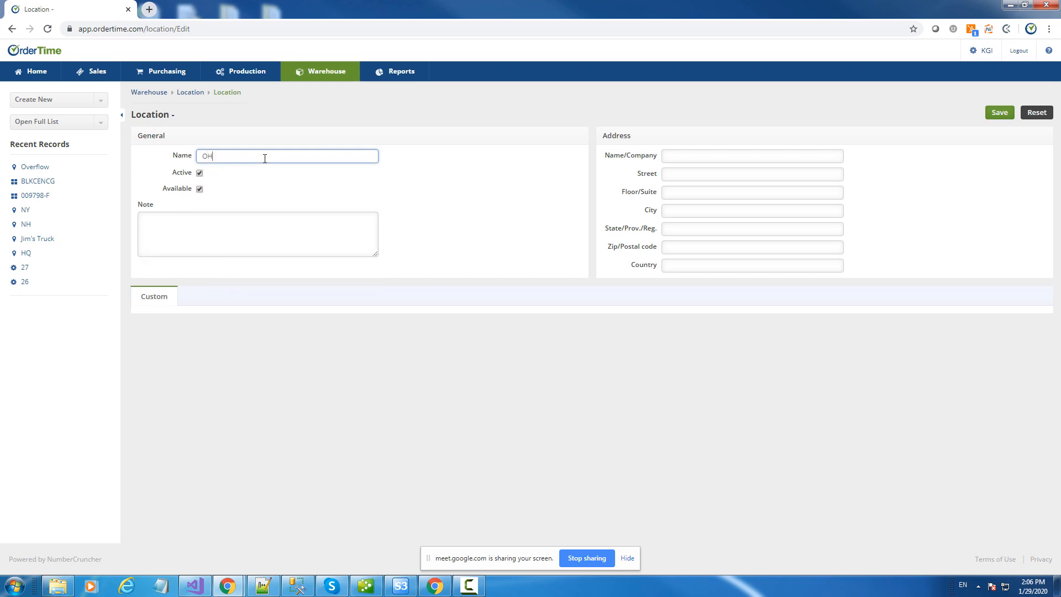
click(1007, 117)
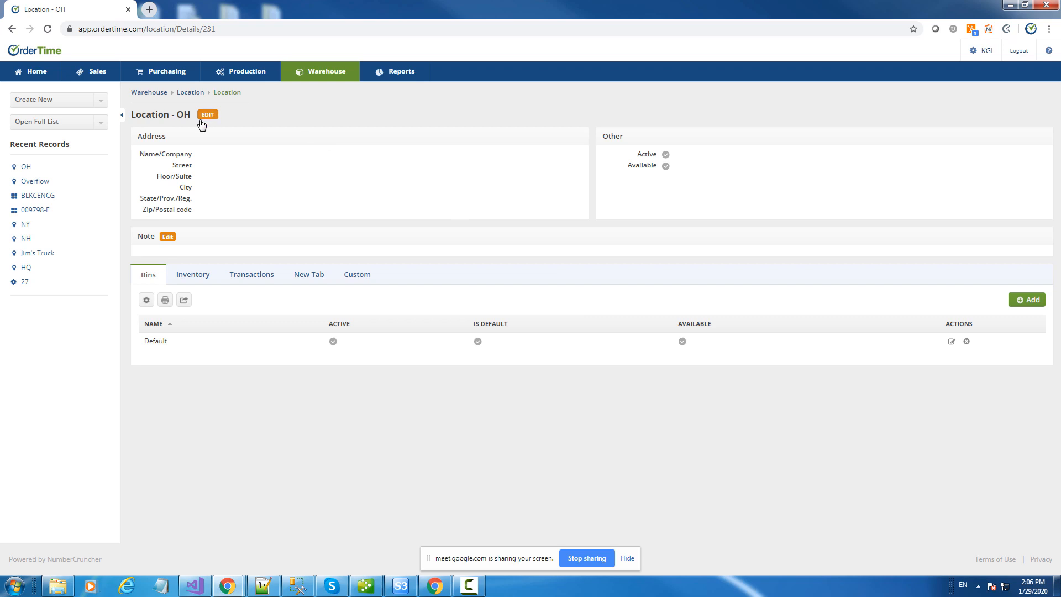
- Return to the location list and delete the OH location
click(190, 92)
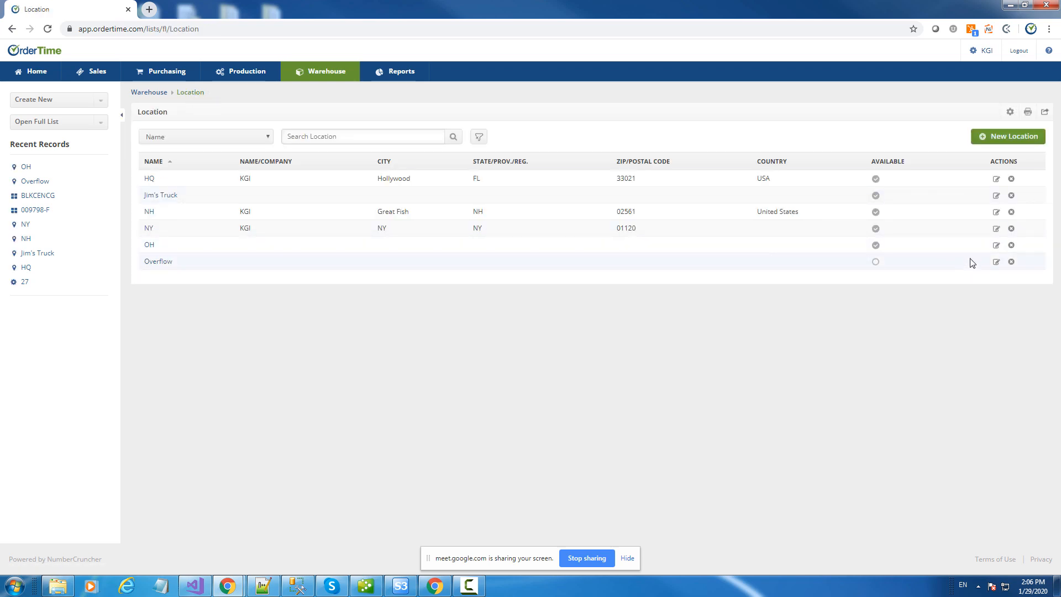
click(1012, 246)
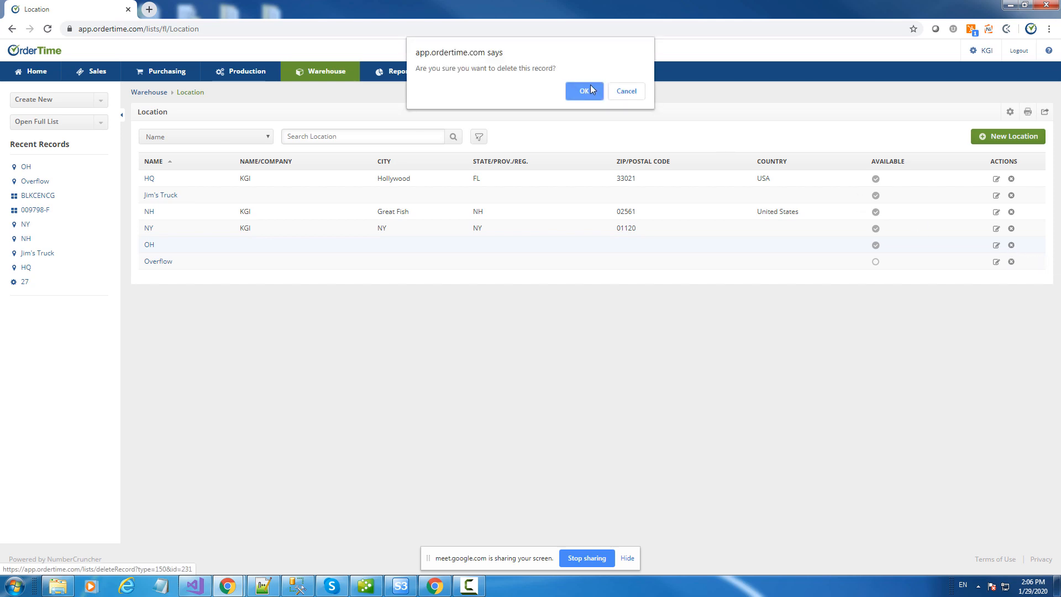
click(588, 88)
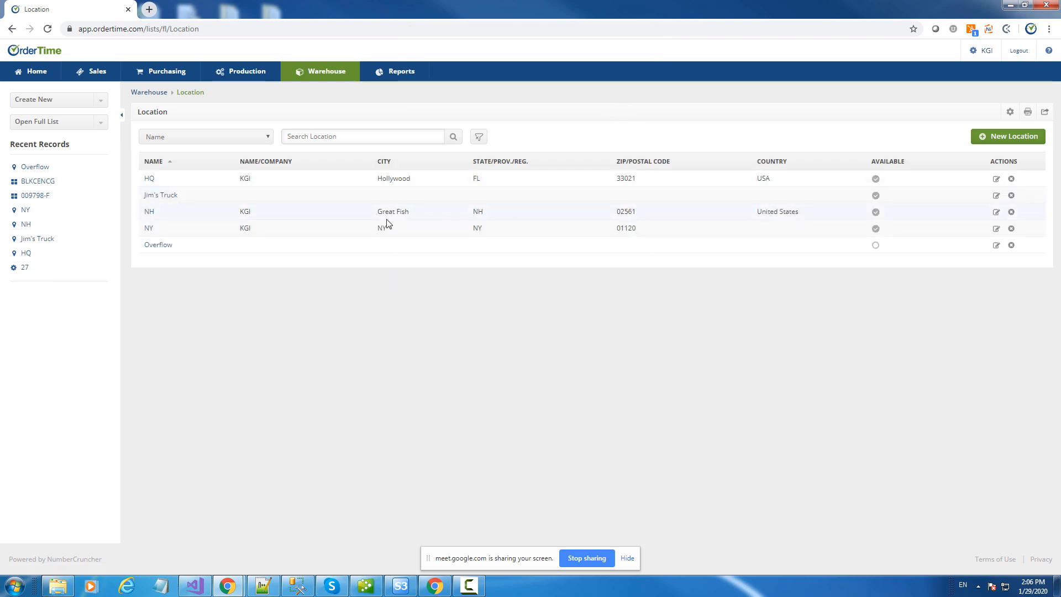
- Try to delete the NY location from the location list
click(1012, 229)
click(589, 93)
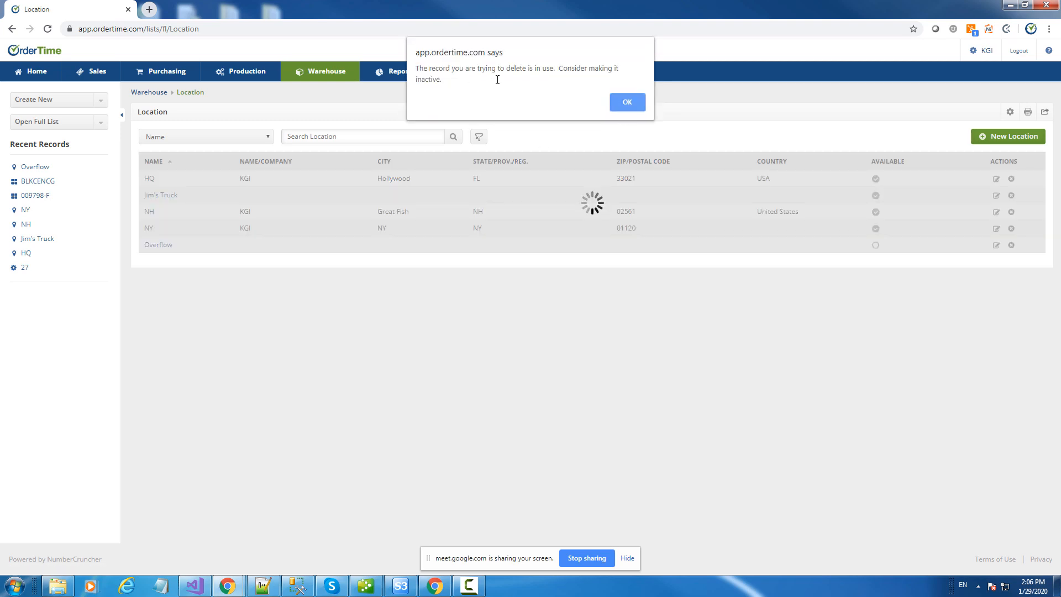
click(626, 103)
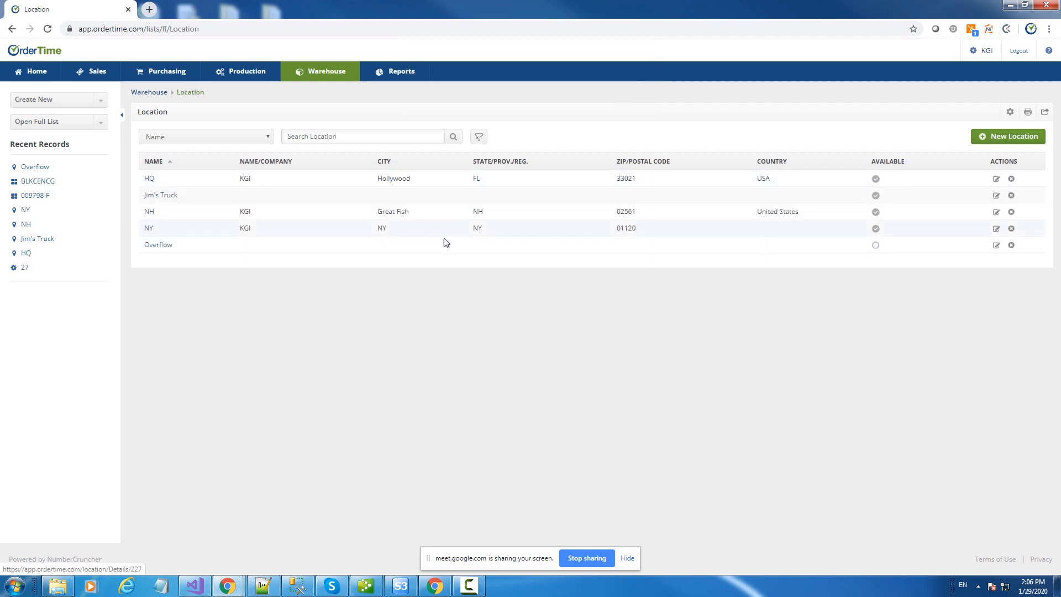
- Check the NY location's edit form and open the HQ location's details with its bins
click(998, 229)
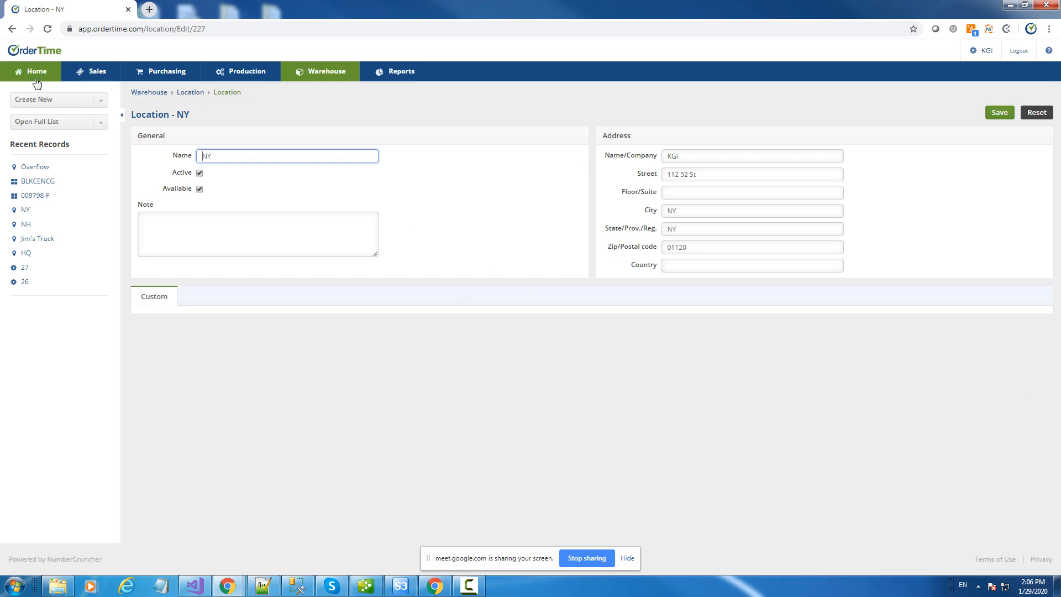
click(192, 95)
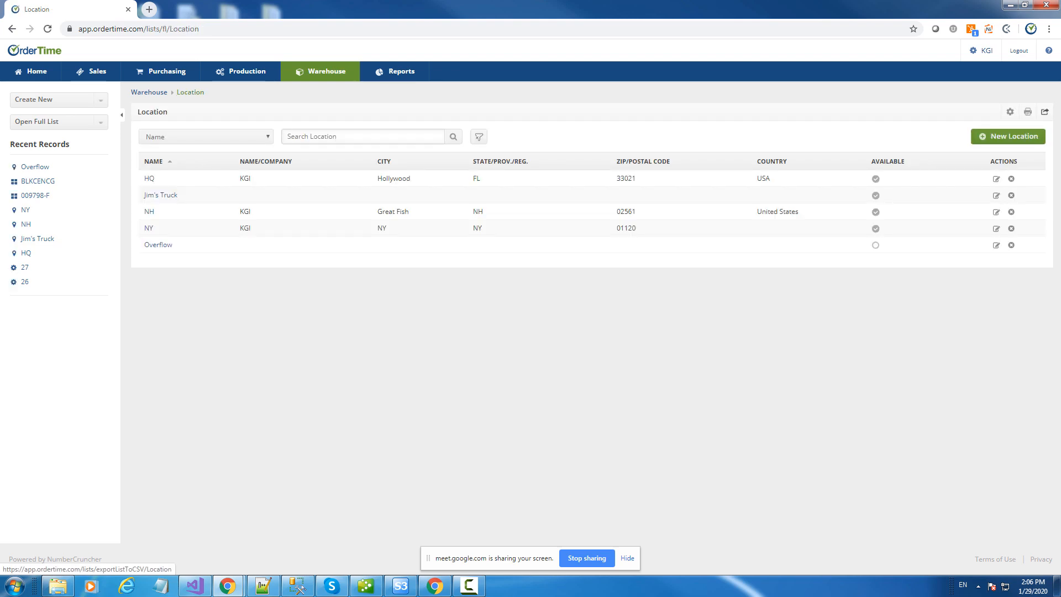
click(149, 181)
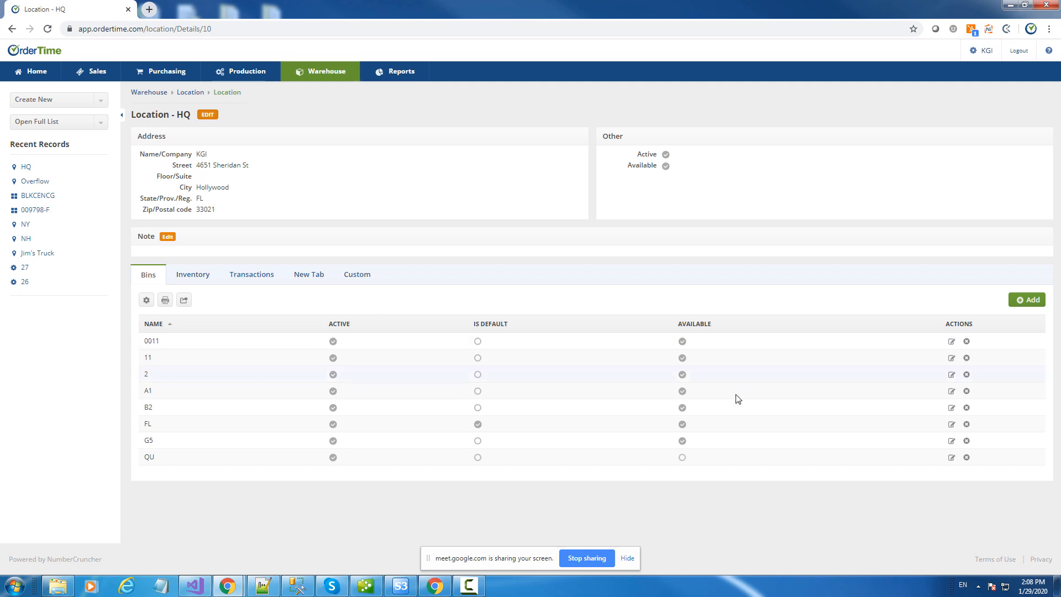
click(952, 375)
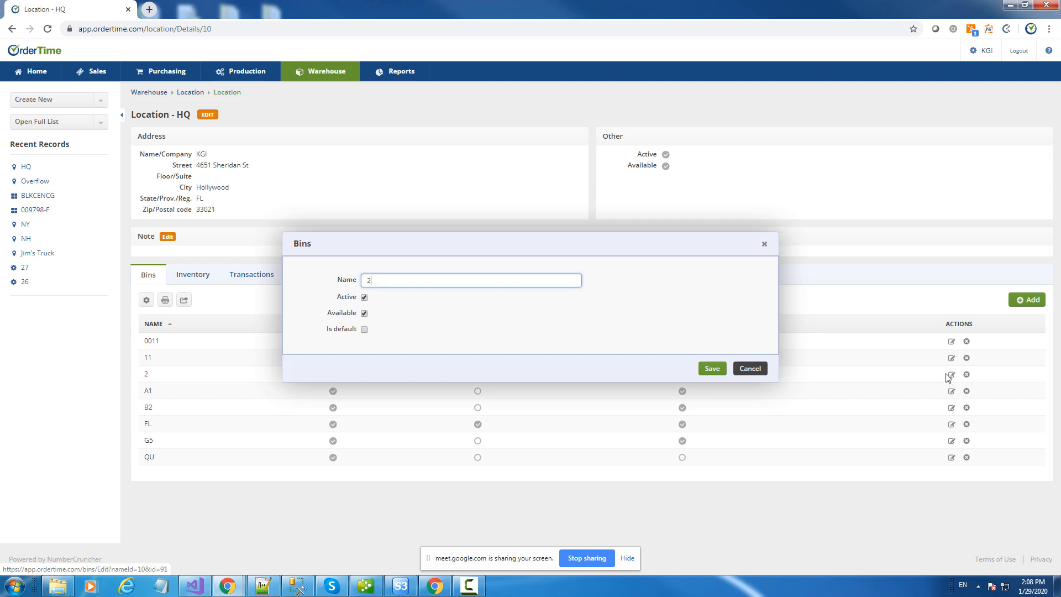
click(373, 283)
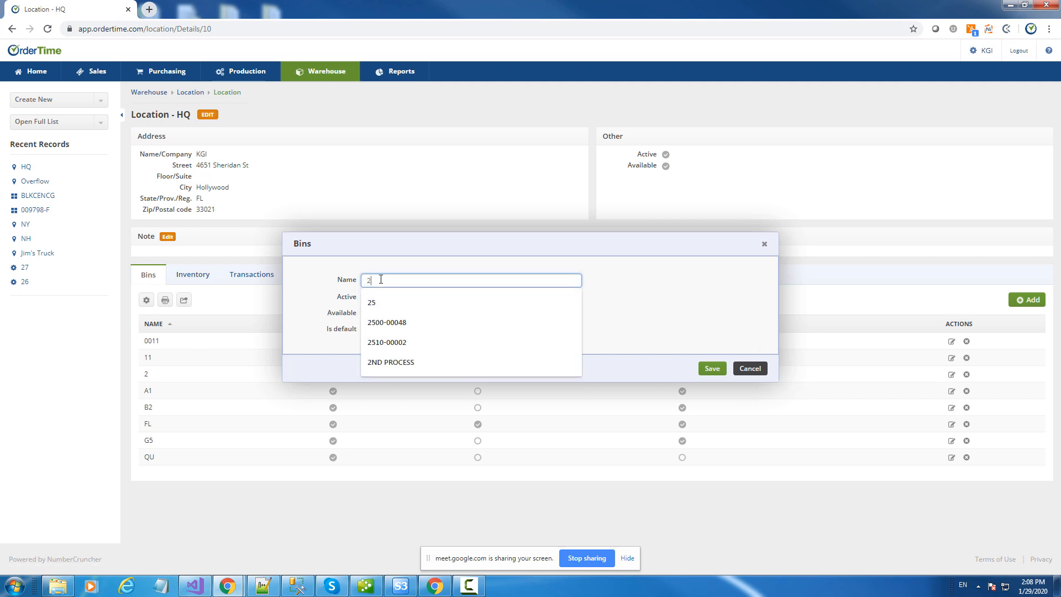
key(BackSpace)
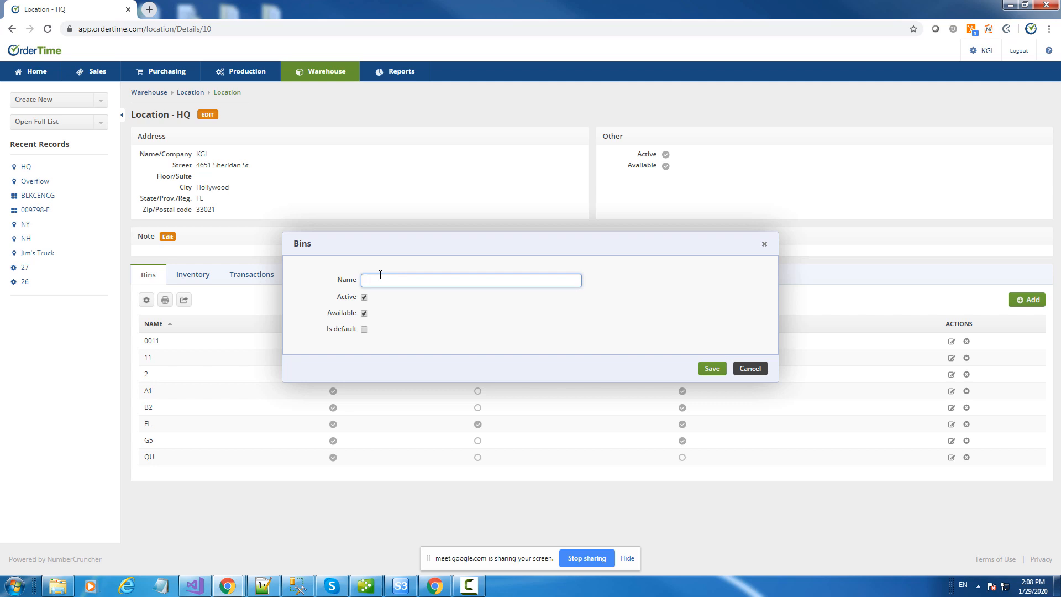
text(02)
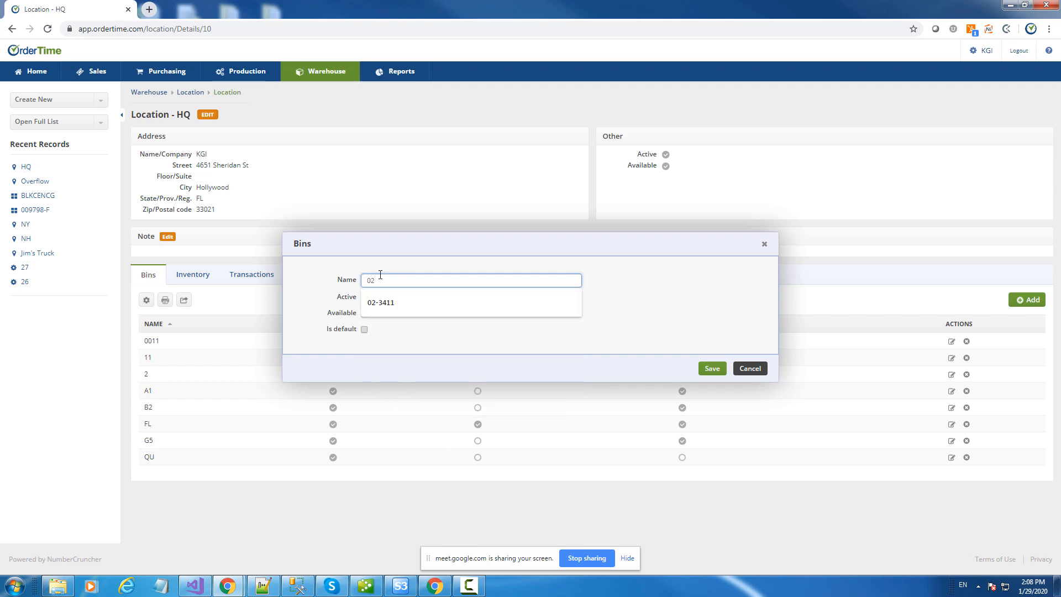
click(762, 368)
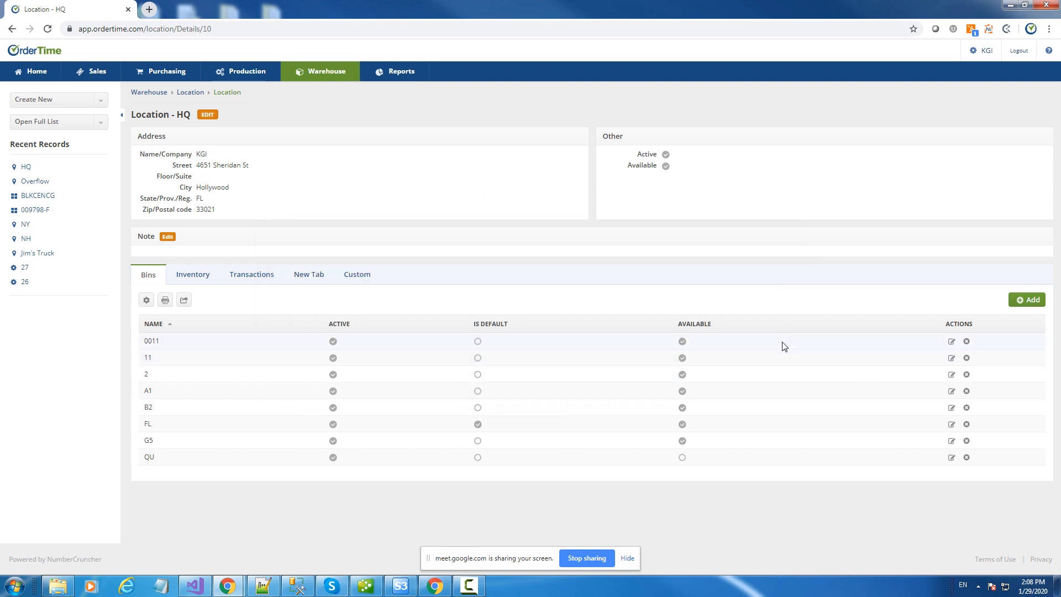
- Rename the HQ location's bin 2 to 02 and sort the bins by name in ascending order
click(952, 374)
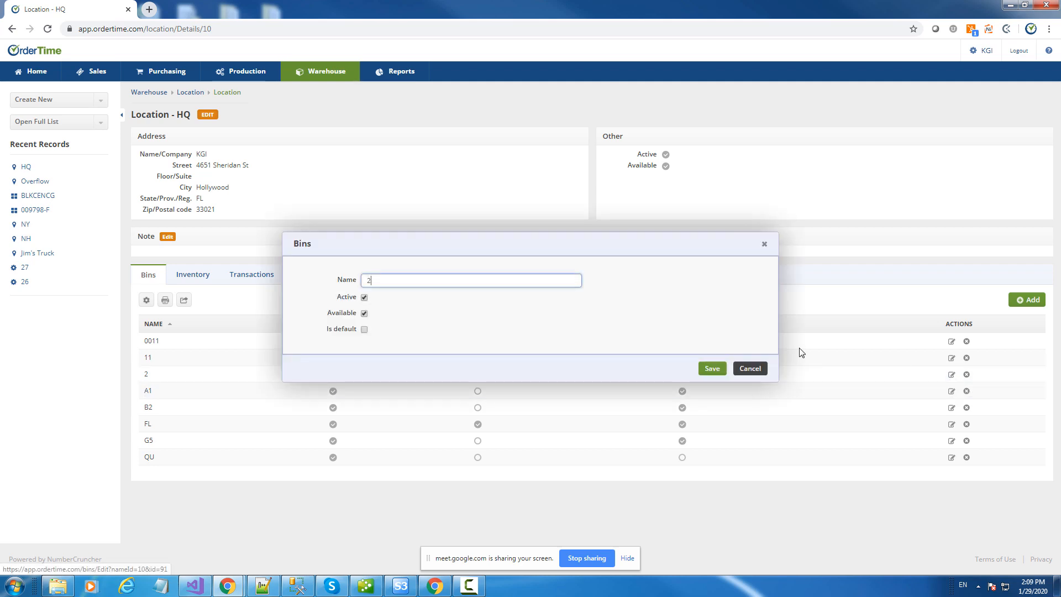
click(368, 280)
text(0)
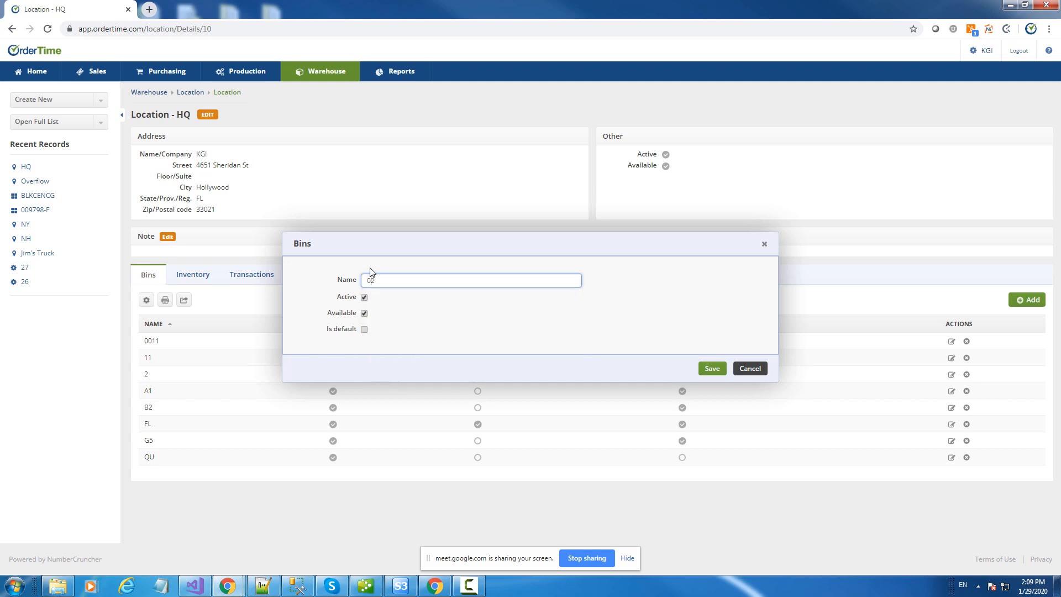
click(713, 368)
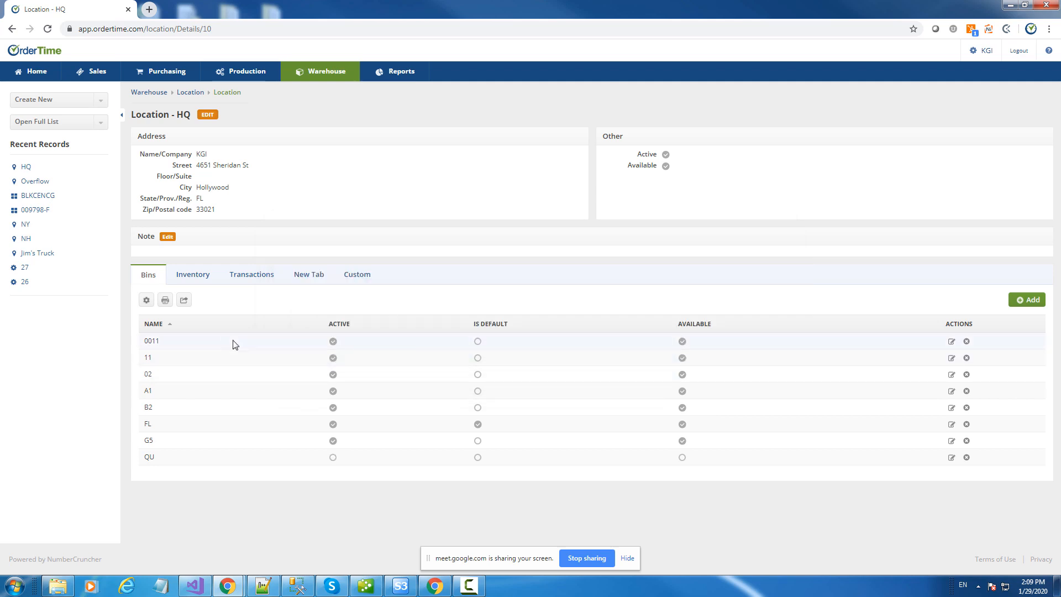
click(154, 325)
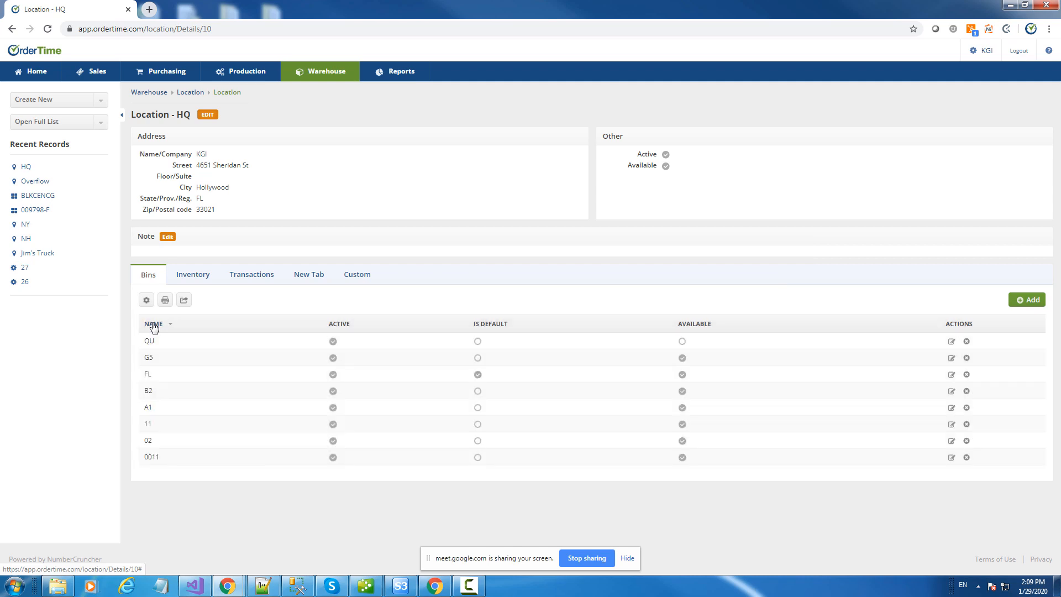
click(153, 326)
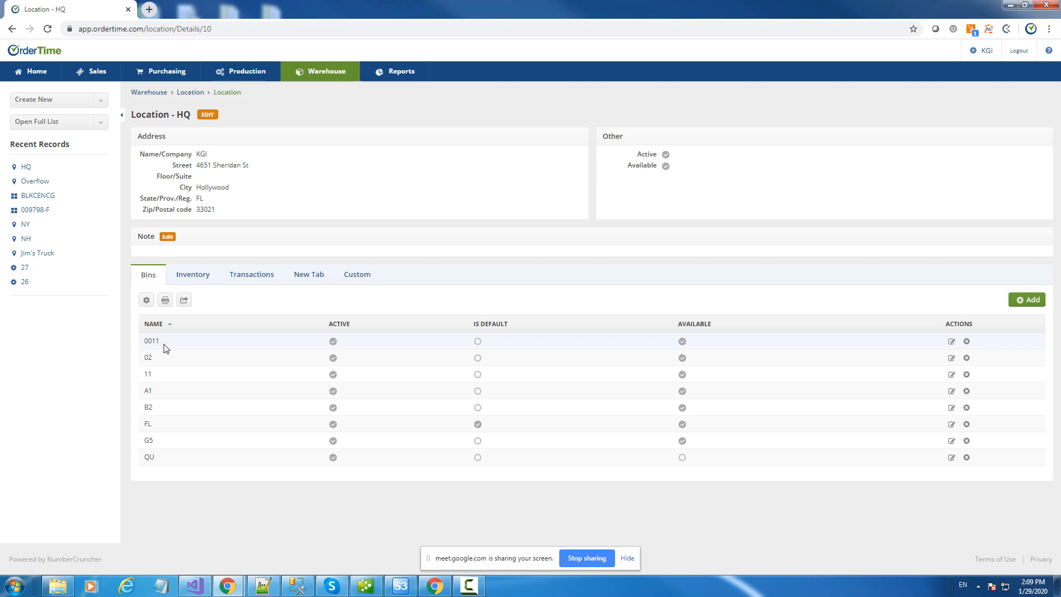
- Add a bin named 0002 to the HQ location and sort the bins by name in ascending order
click(1030, 307)
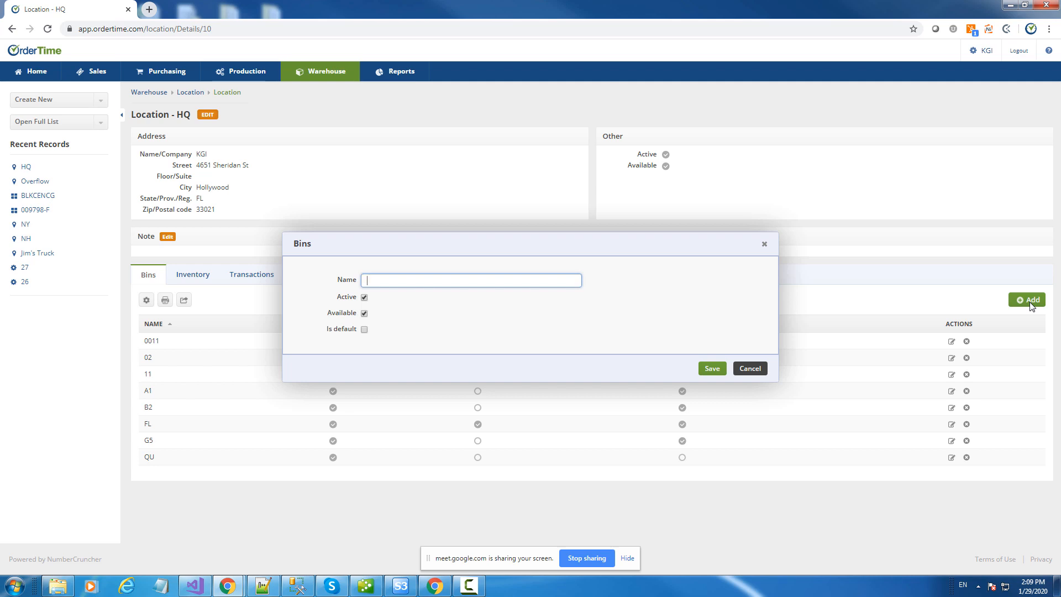
text(002)
key(BackSpace)
text(02)
click(711, 369)
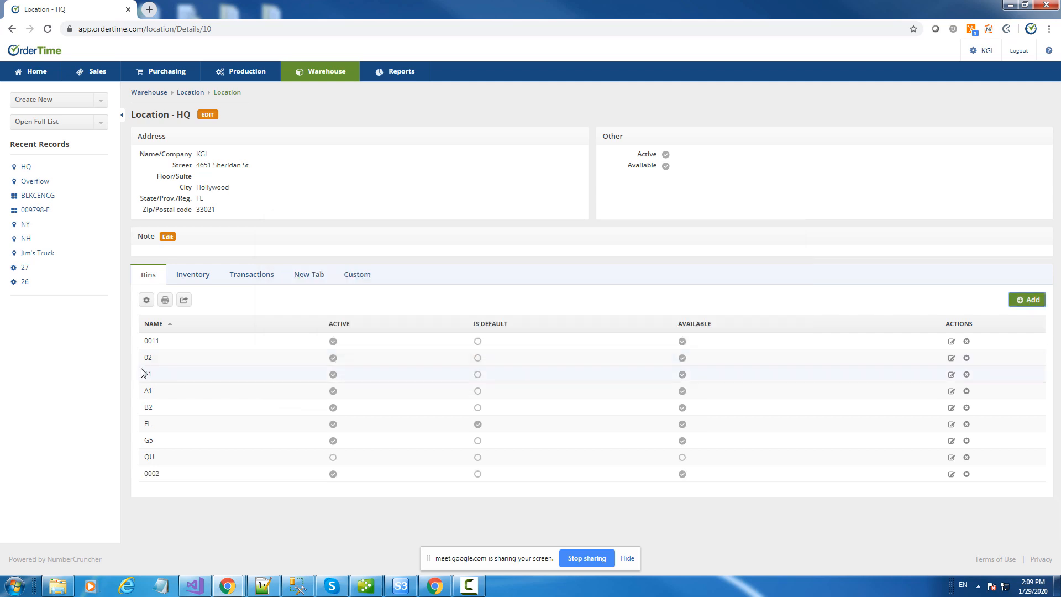
click(153, 325)
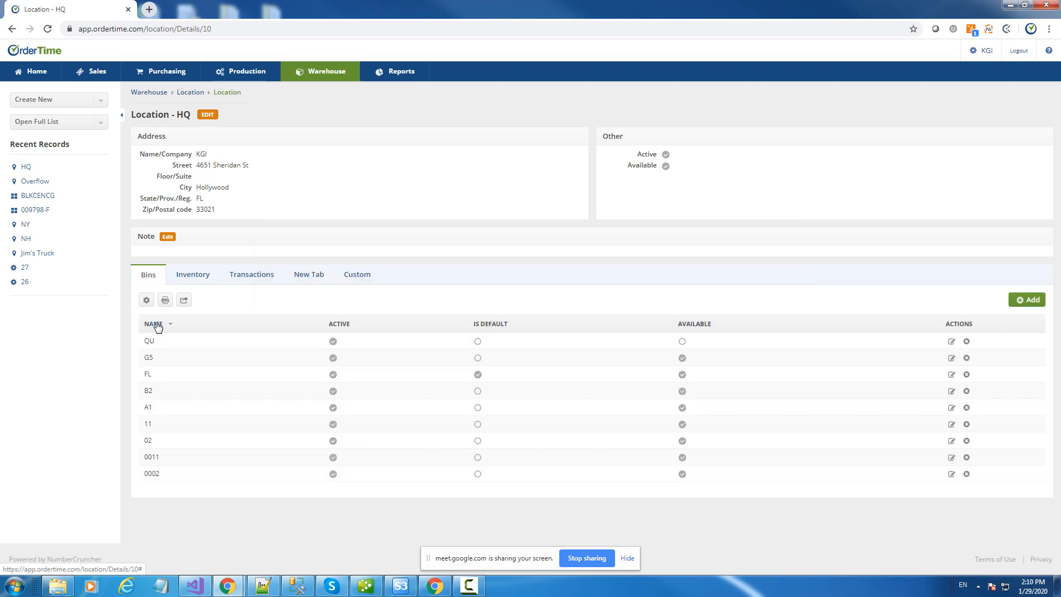
click(153, 325)
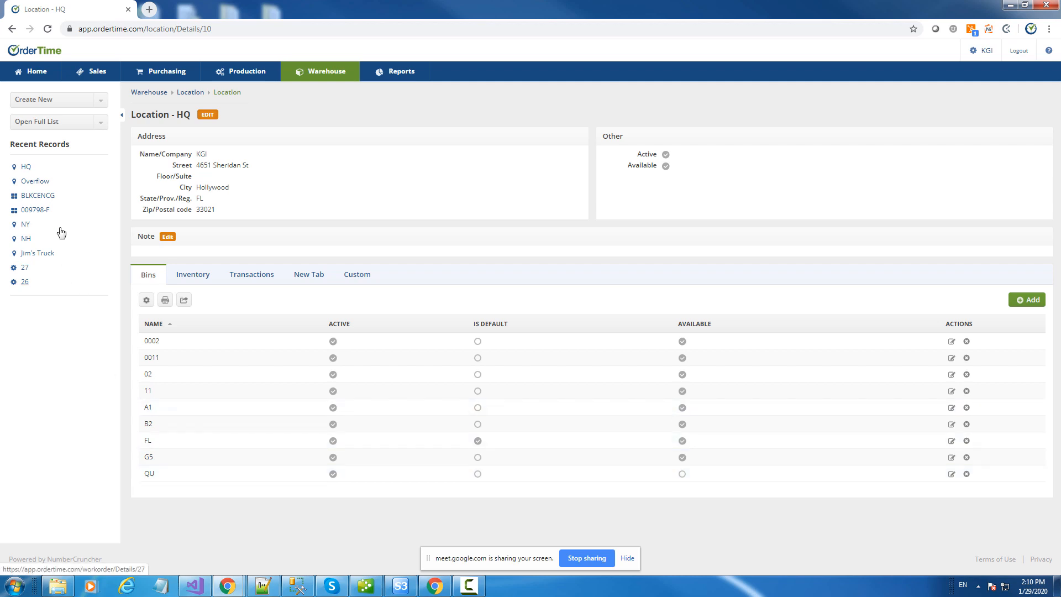
- Check the bin choices in item BLKCENCG's edit form and review the HQ location's bins
click(51, 197)
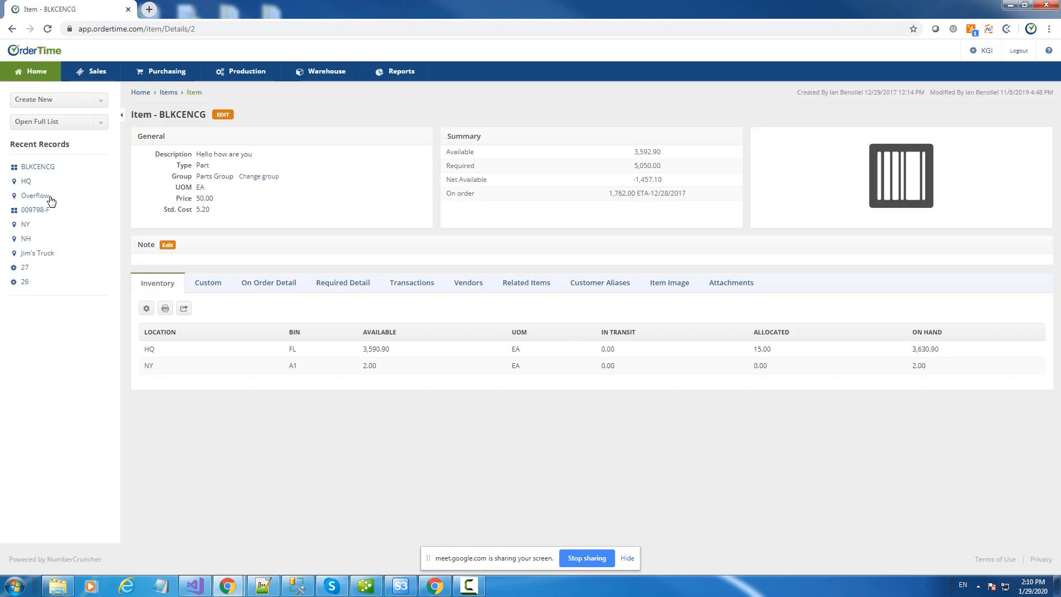
click(221, 116)
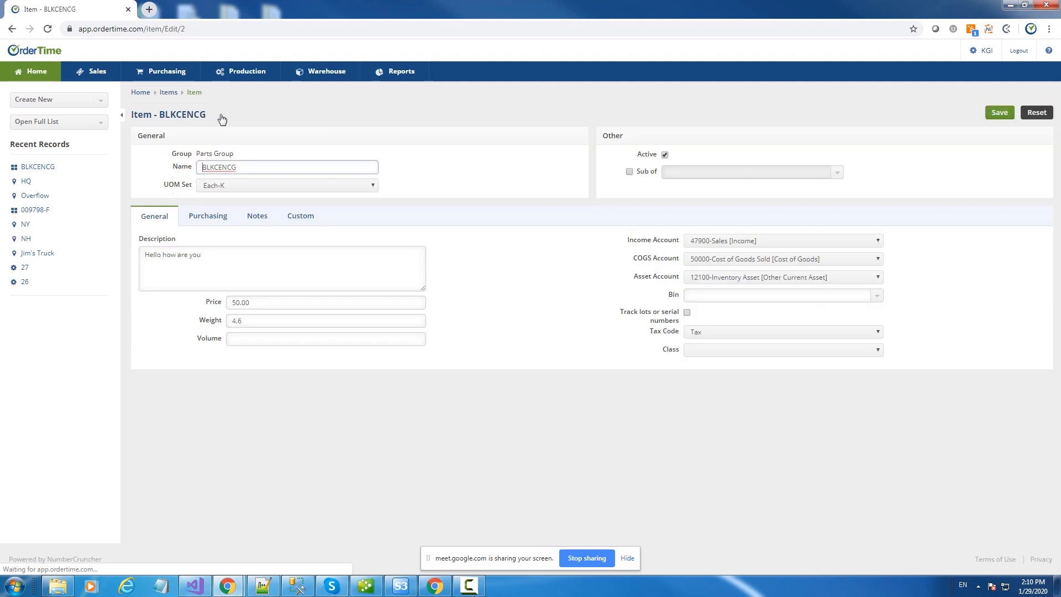
click(877, 297)
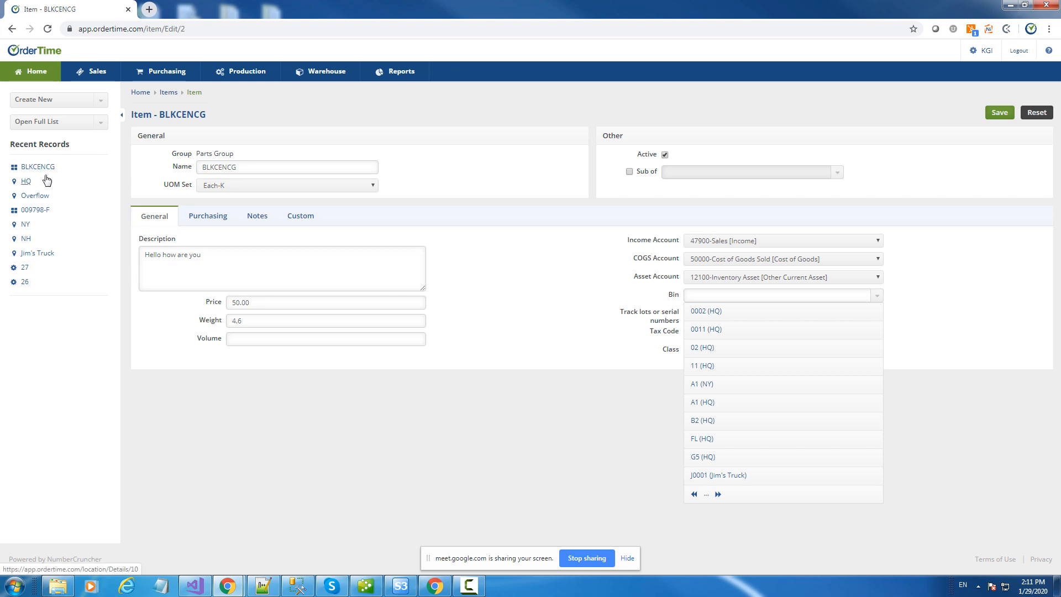
click(27, 185)
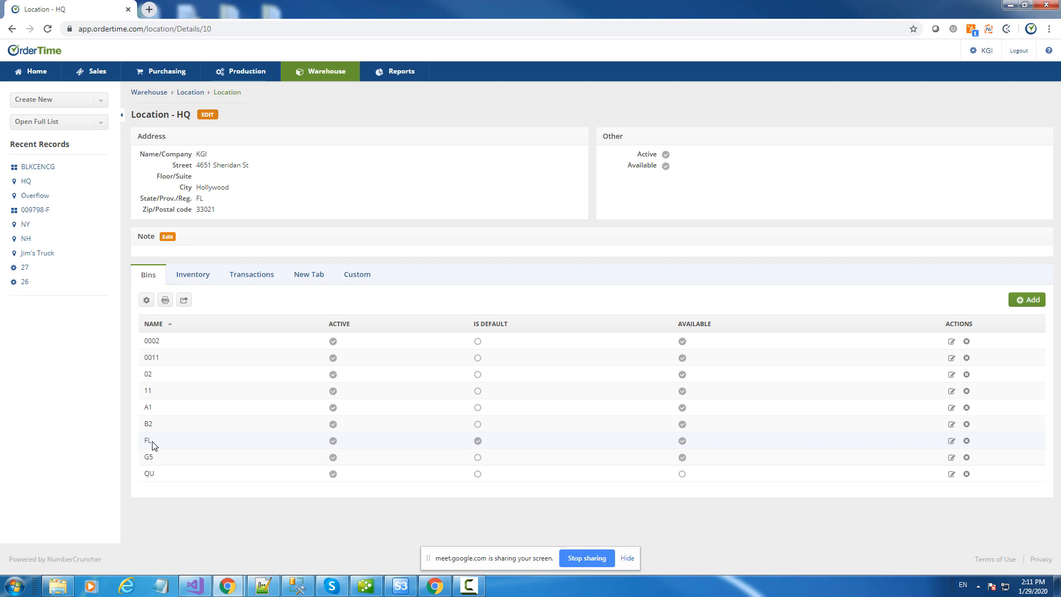
- Assign bin 0011 (HQ) to item BLKCENCG and save the item
click(44, 168)
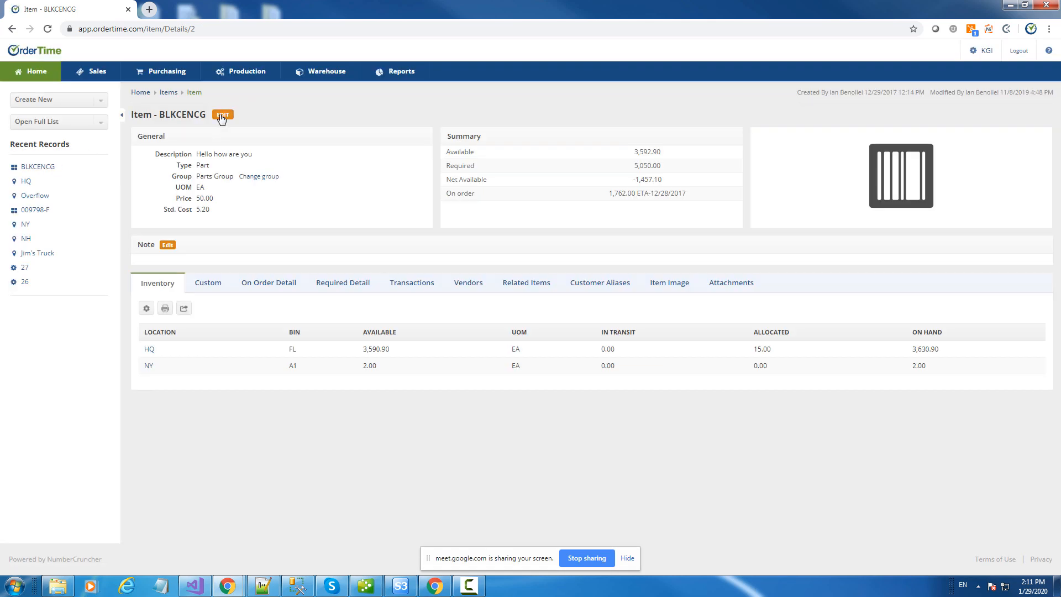
click(222, 115)
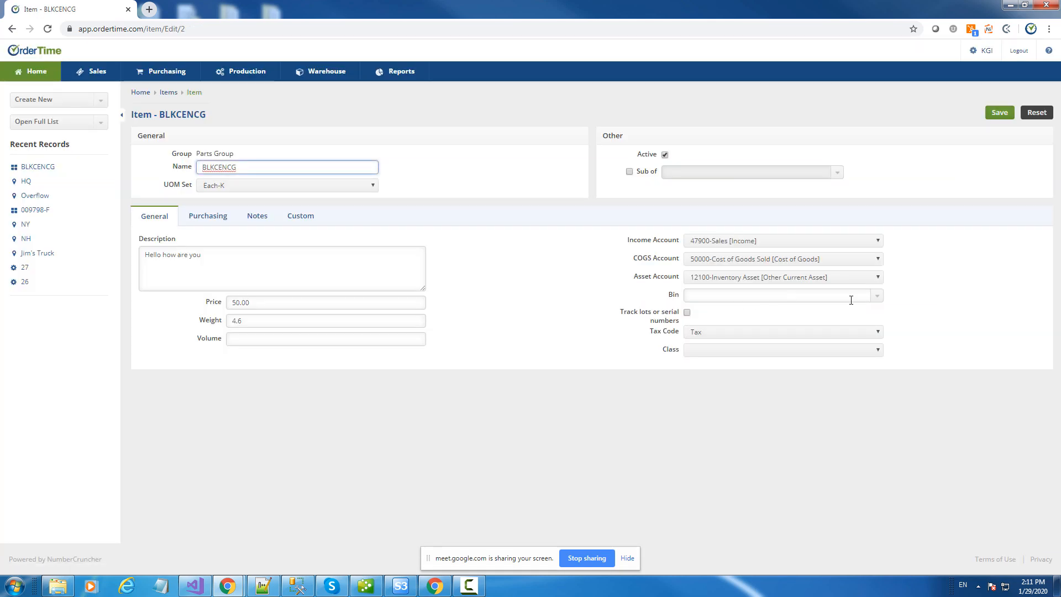
click(878, 296)
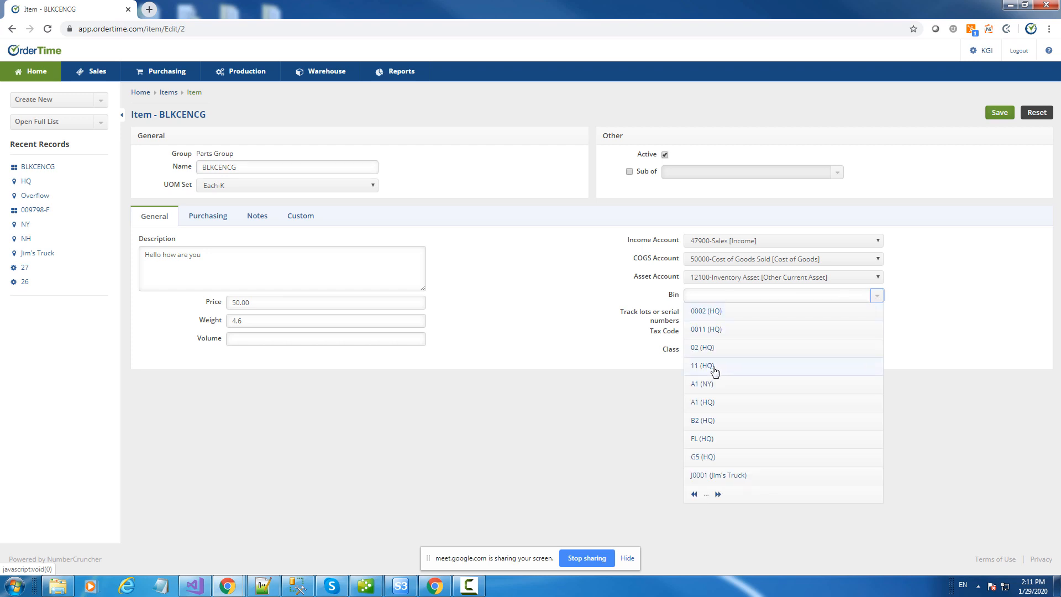
click(714, 330)
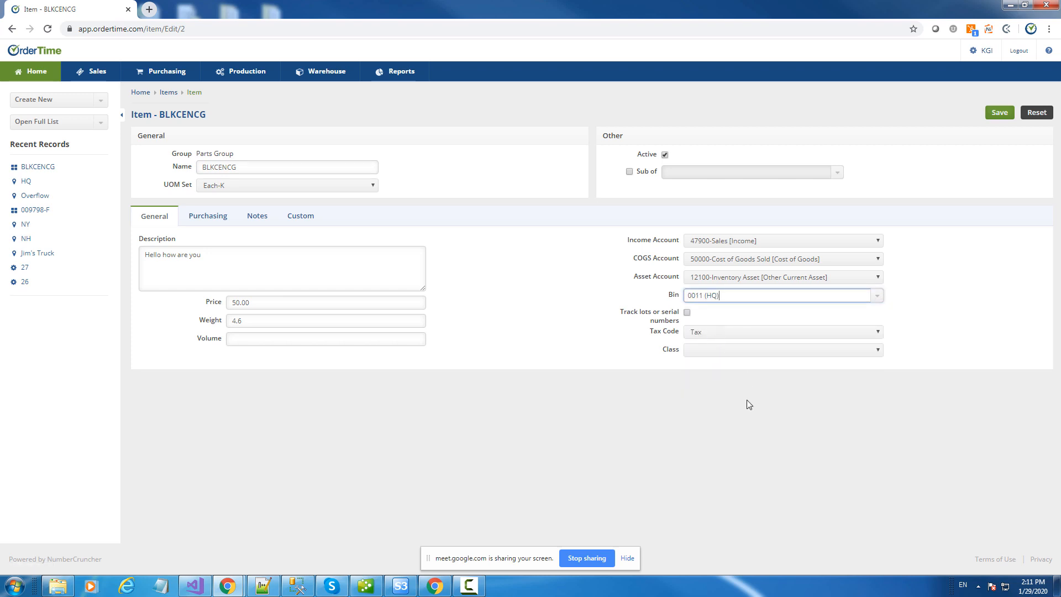
click(995, 113)
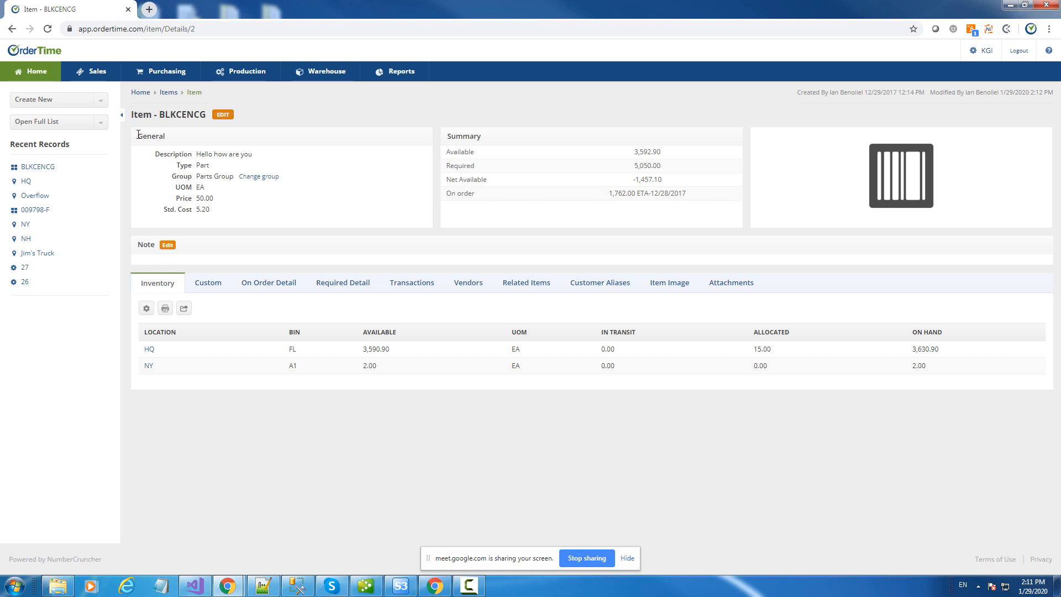
- Open the full item list and remove Actg. Integration Id from its selected columns
click(43, 126)
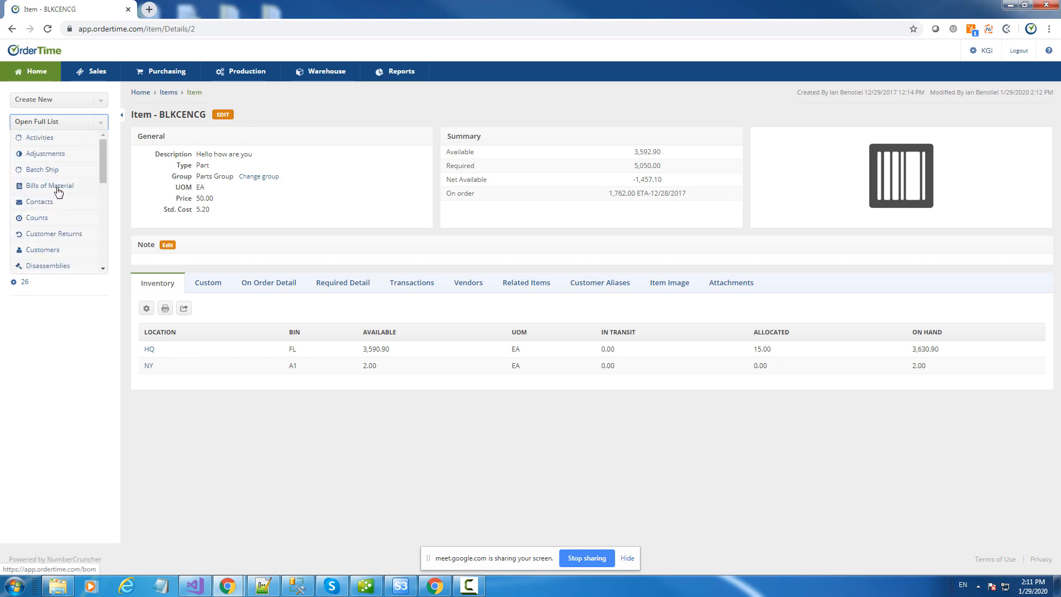
scroll(58, 192, down, 2)
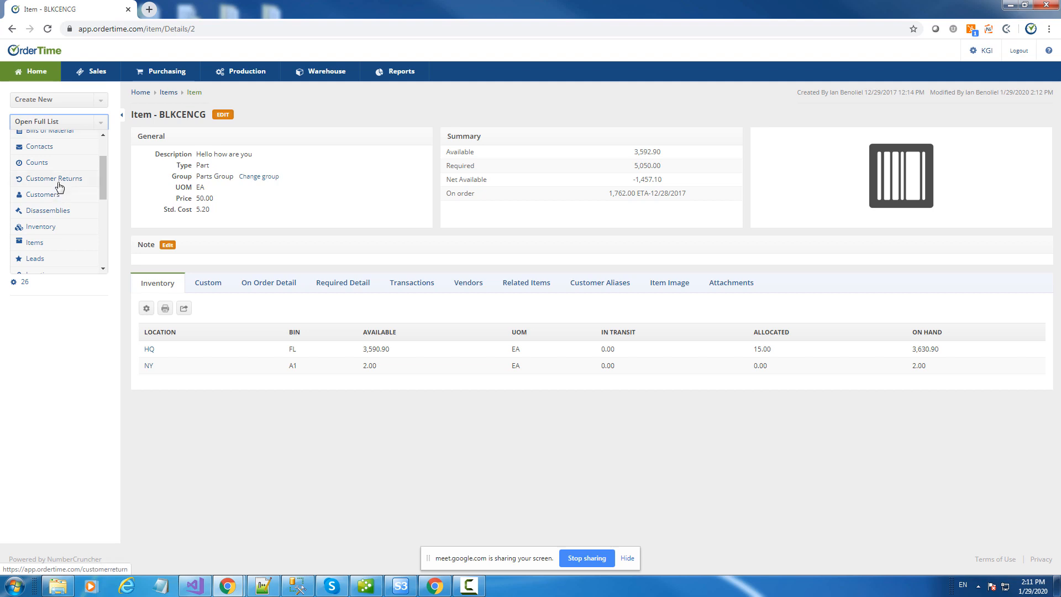
scroll(55, 193, down, 1)
click(40, 190)
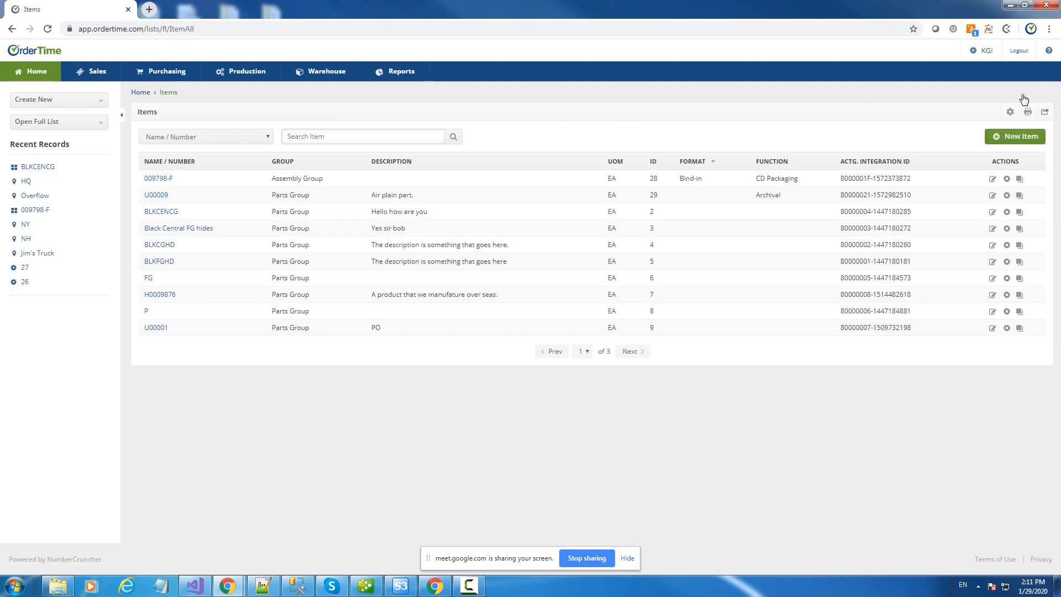
click(1011, 112)
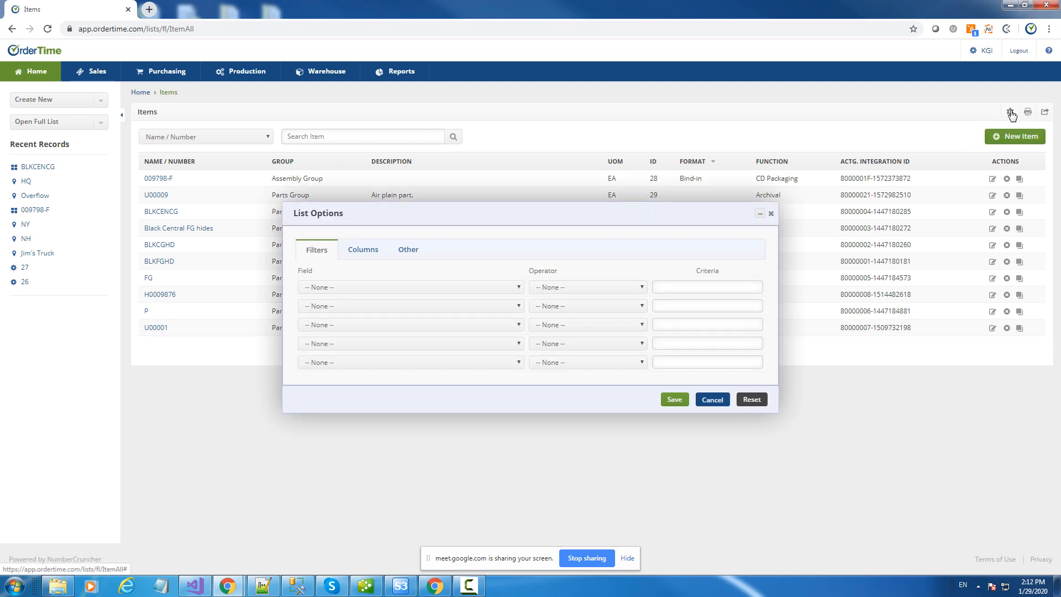
click(370, 252)
click(624, 409)
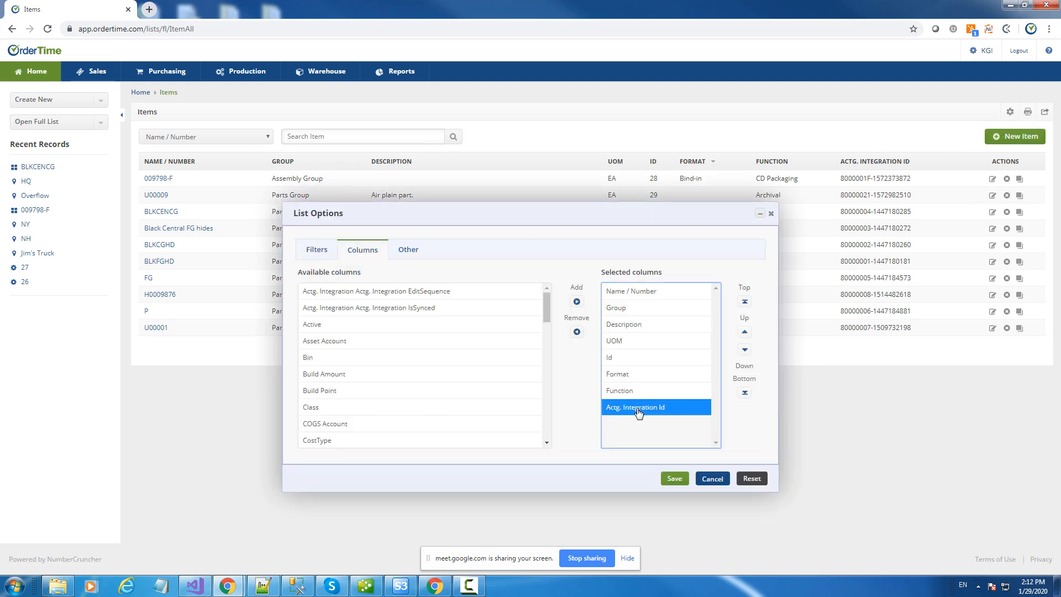
click(577, 332)
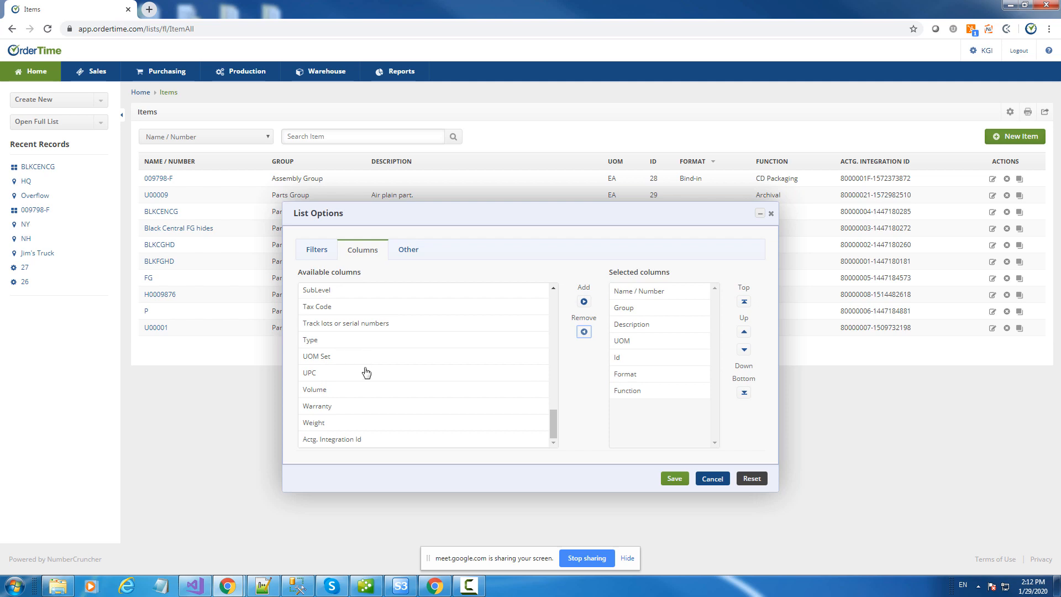
- Add the Track lots or serial numbers and Bin columns to the item list and save the list options
scroll(439, 385, up, 5)
scroll(440, 385, down, 4)
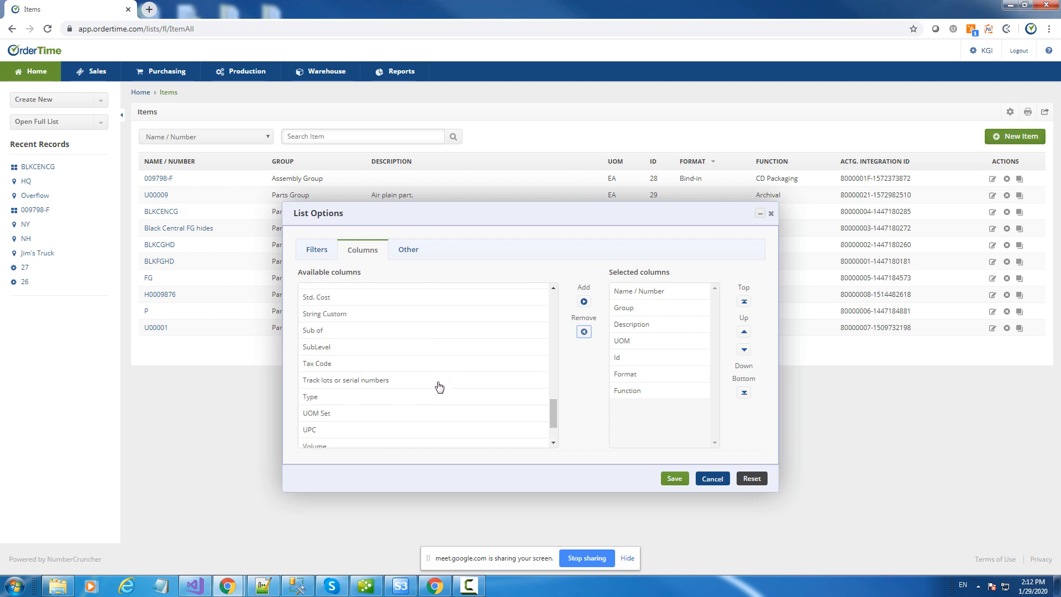
click(365, 380)
click(584, 303)
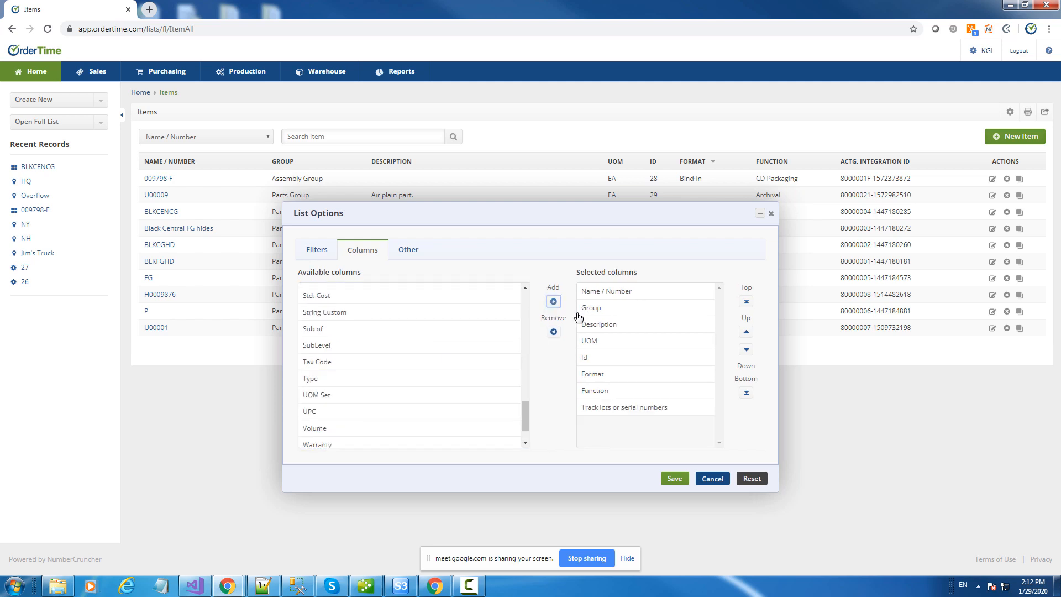
drag(523, 425, 526, 324)
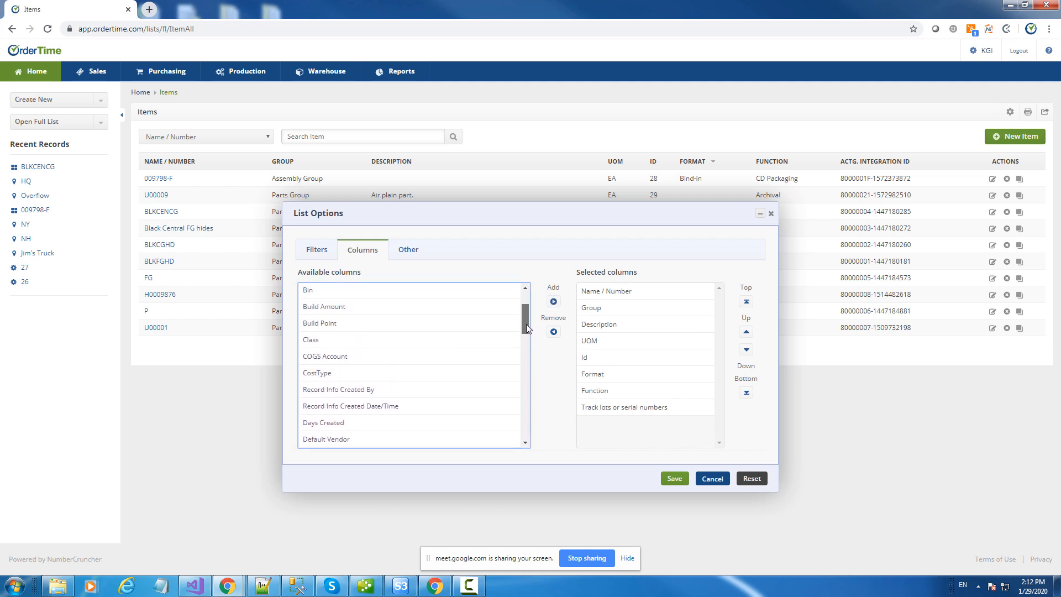
click(323, 293)
click(554, 301)
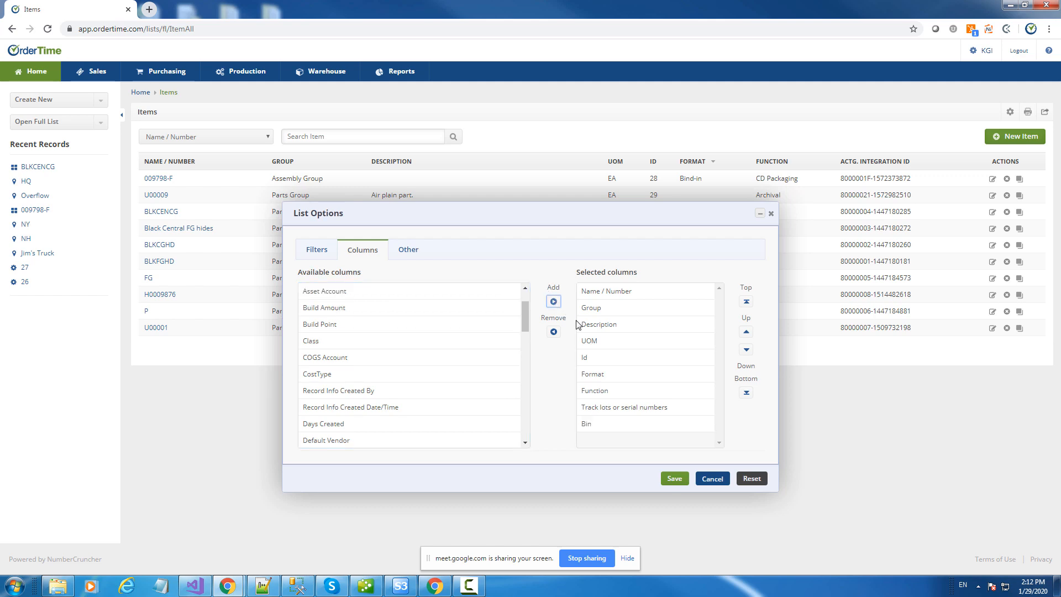
click(674, 478)
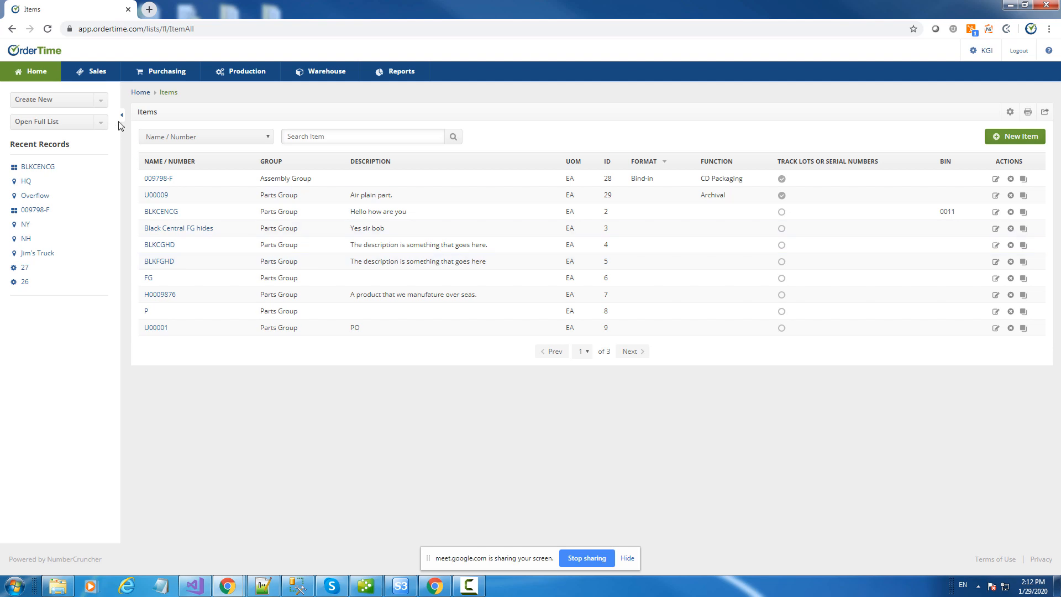
- Start a new receiver for the vendor EFC Tannery in Brazil
click(102, 104)
scroll(70, 184, down, 5)
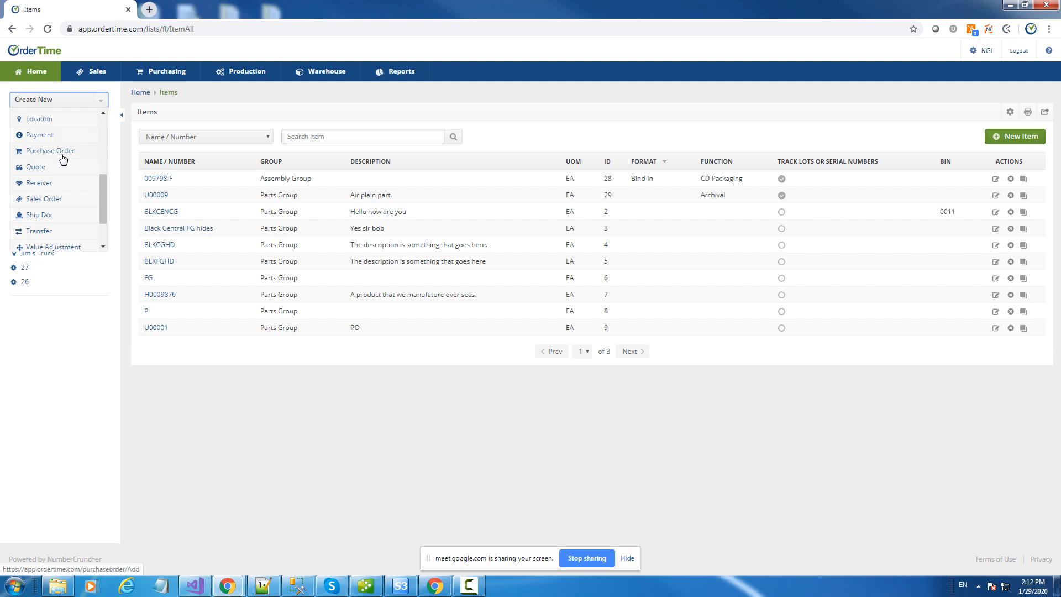
click(32, 185)
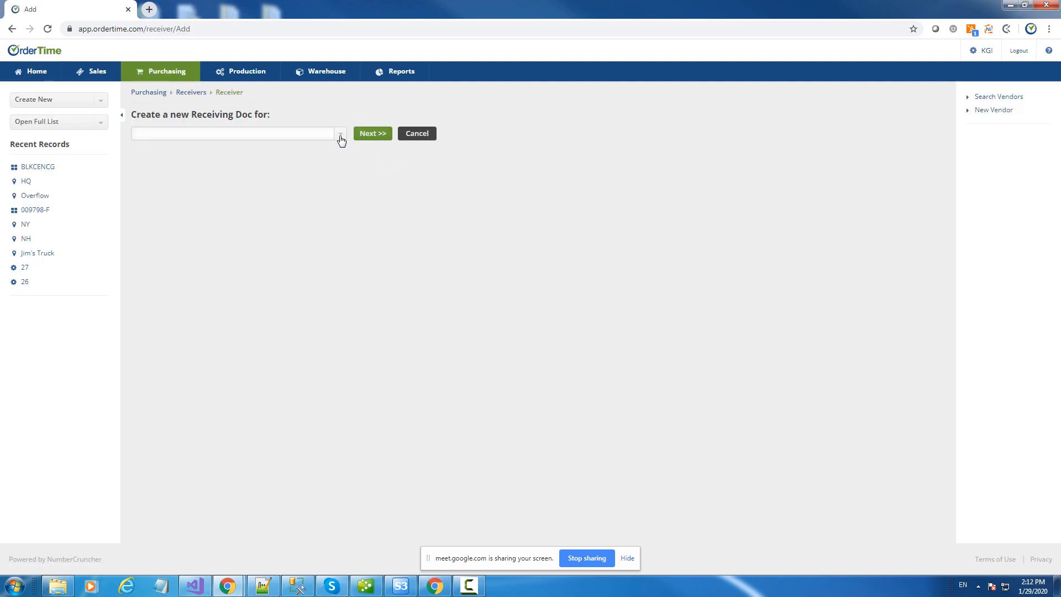
click(341, 138)
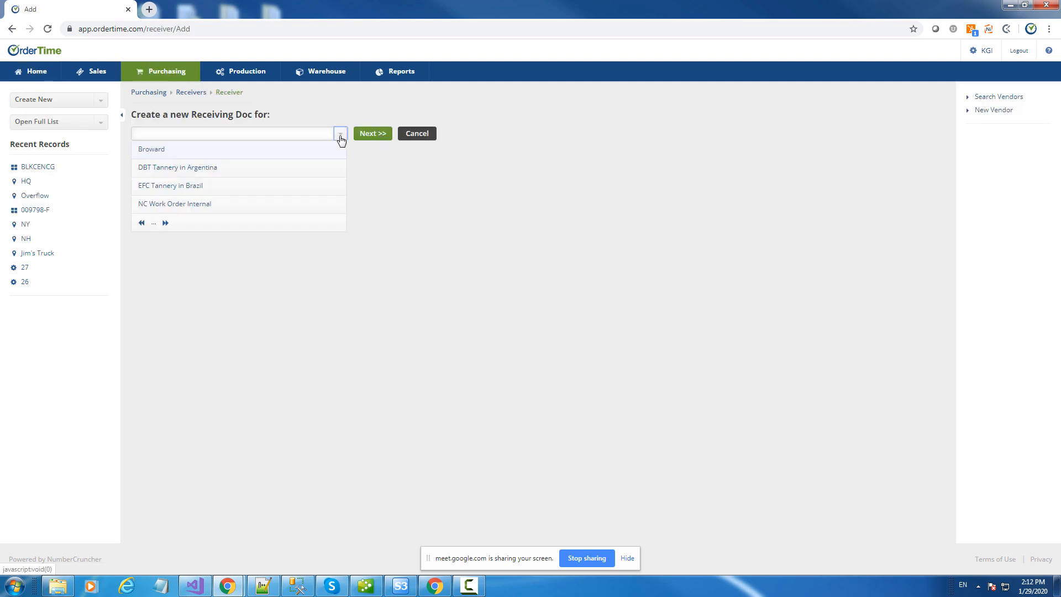
click(180, 186)
click(379, 136)
click(379, 136)
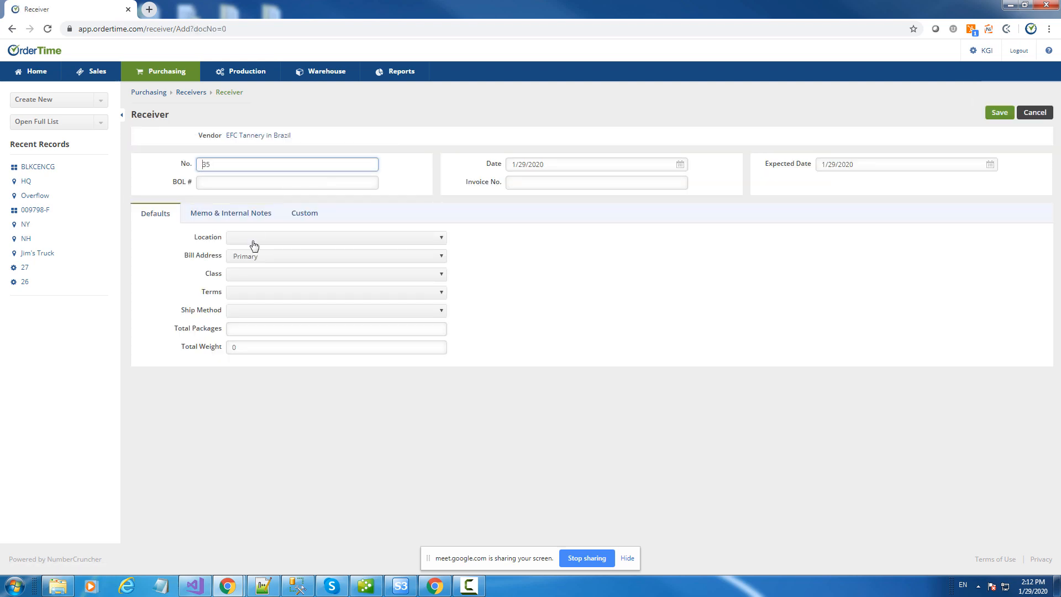
- Set the new receiver's location to HQ and save the receiver
click(253, 238)
click(250, 267)
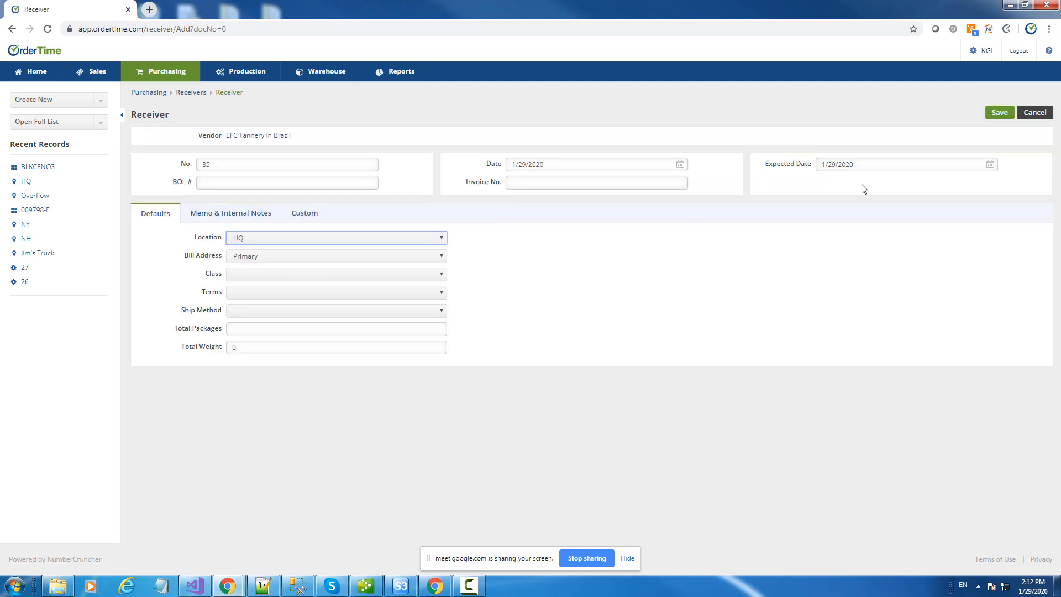
click(1000, 114)
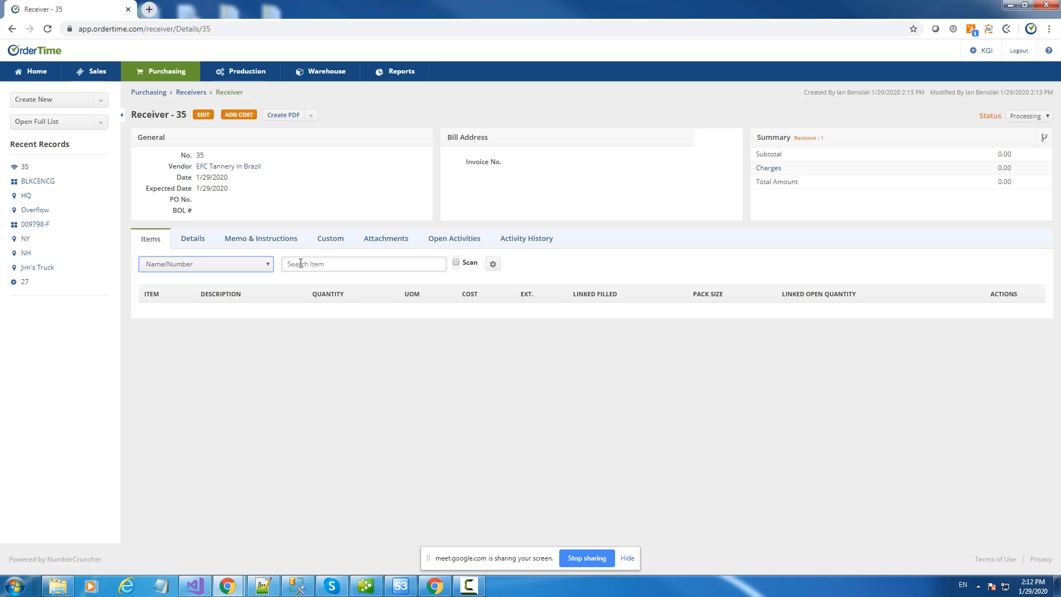
- Add item BLKCENCG with a quantity of 50 to the receiver and view the receiver's details
click(302, 263)
text(bl)
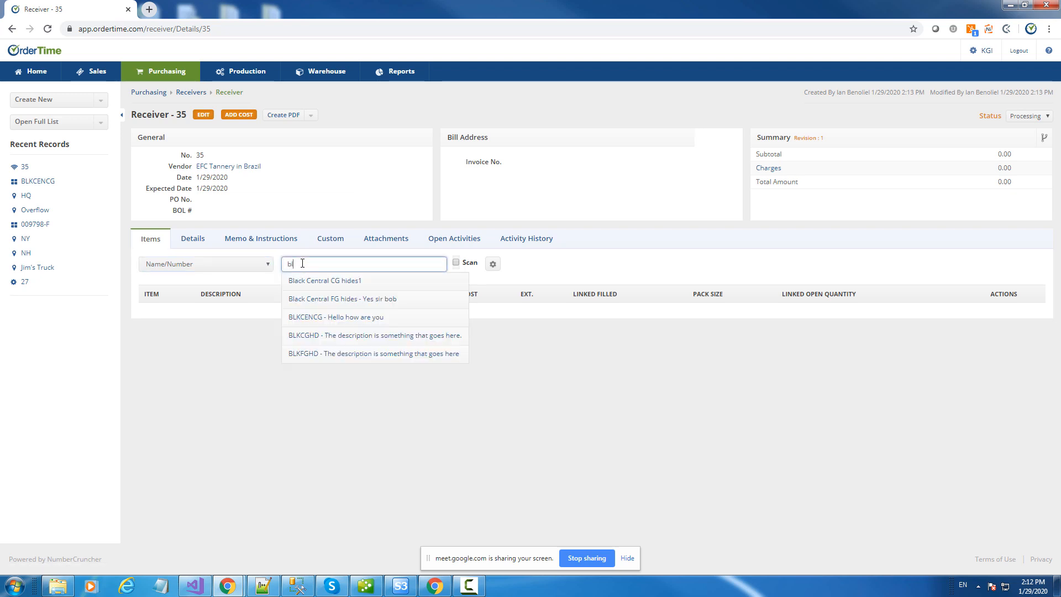
click(340, 317)
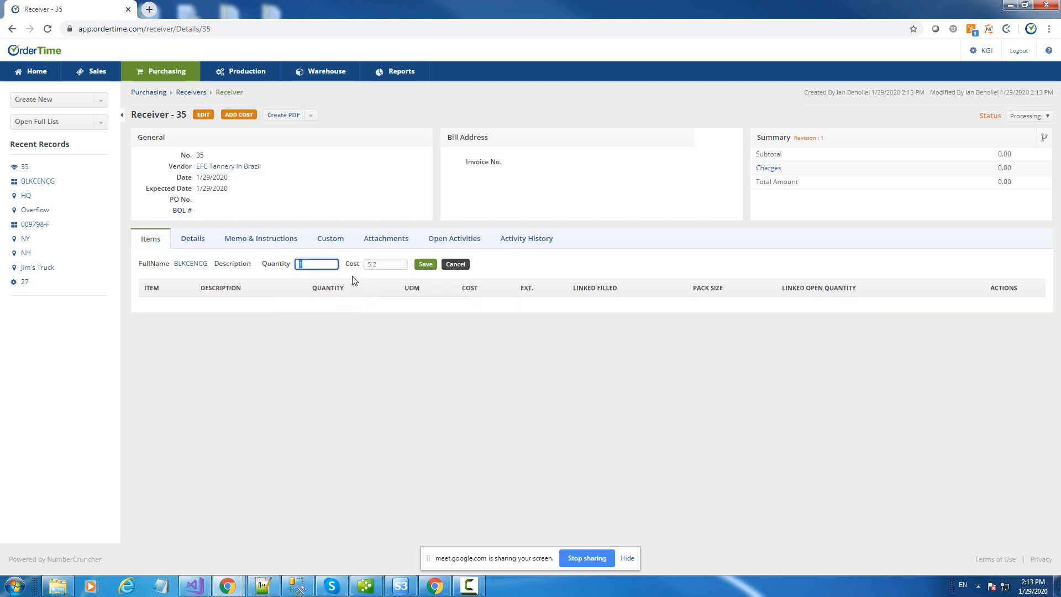
text(50)
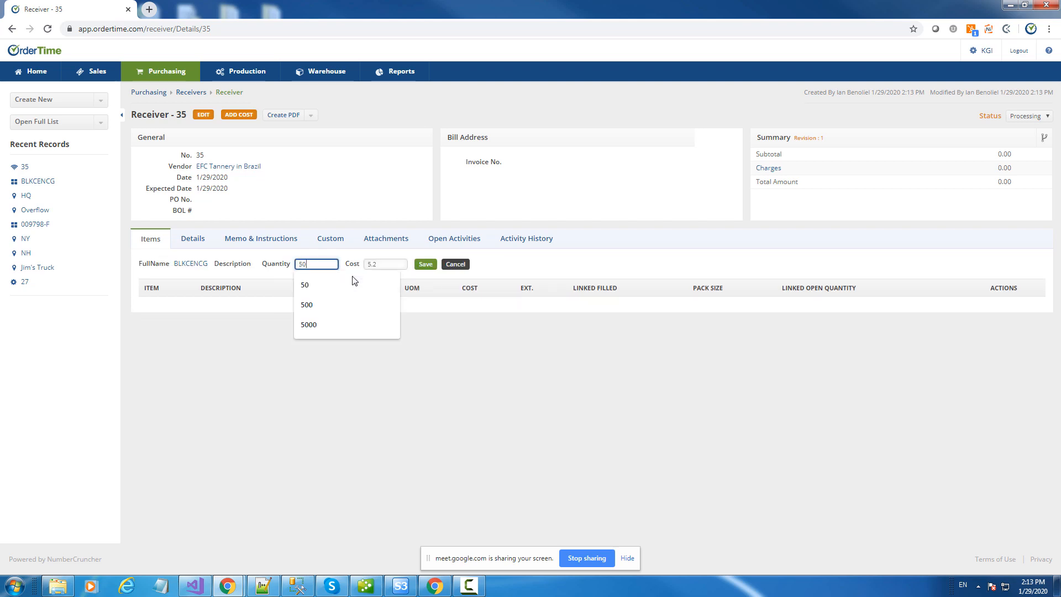
click(425, 264)
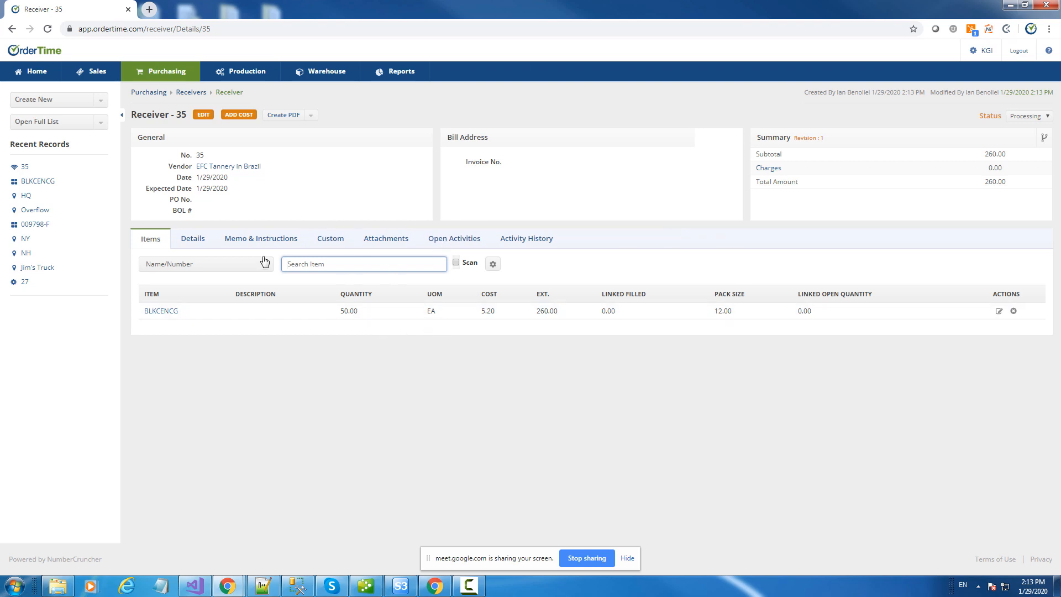
click(210, 247)
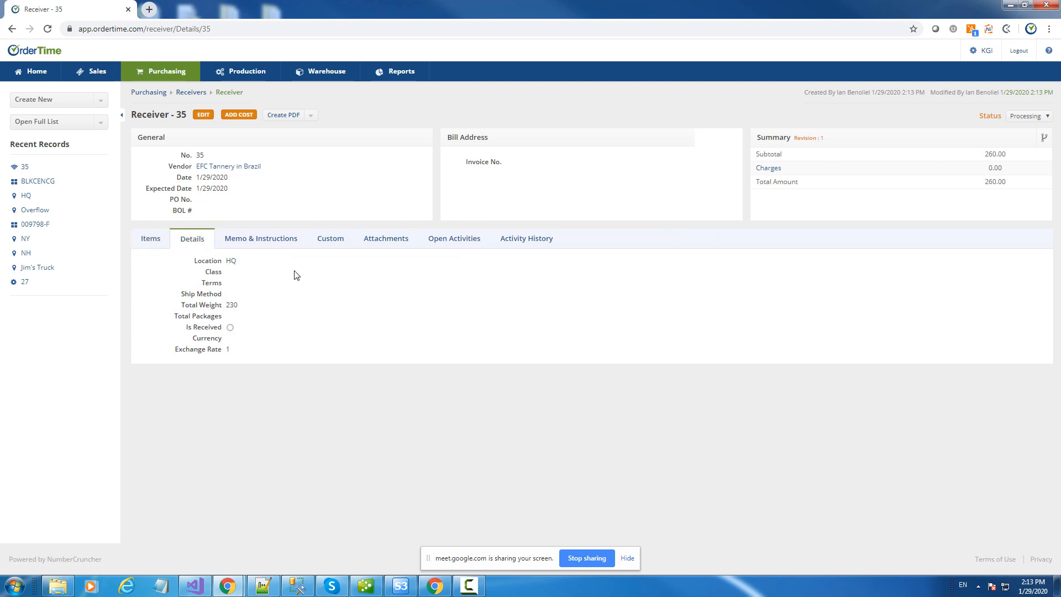
- Return to the receiver's items and open the full Items list in a new browser tab
click(161, 247)
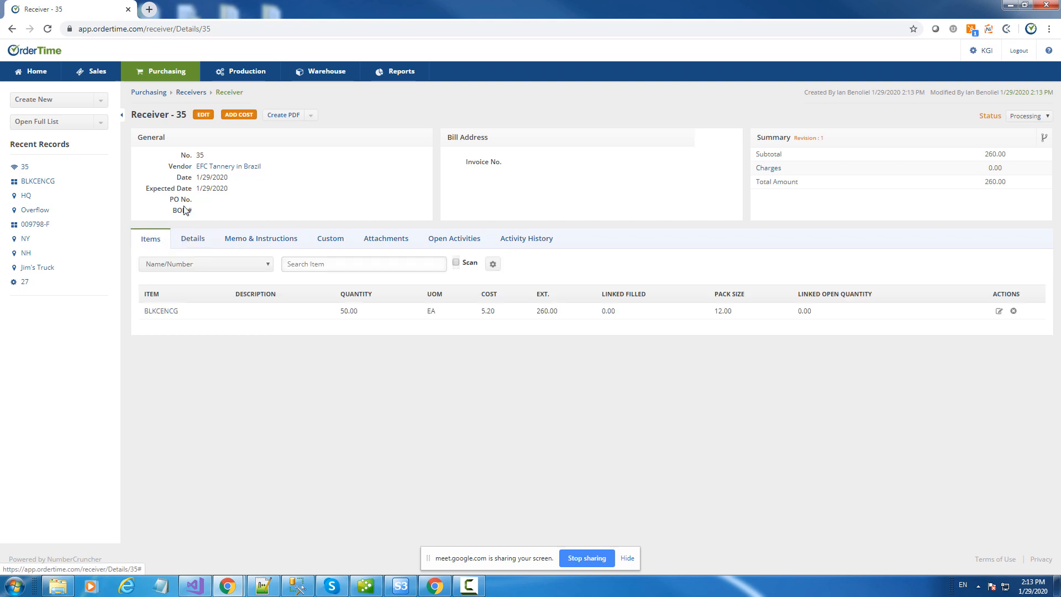
click(102, 122)
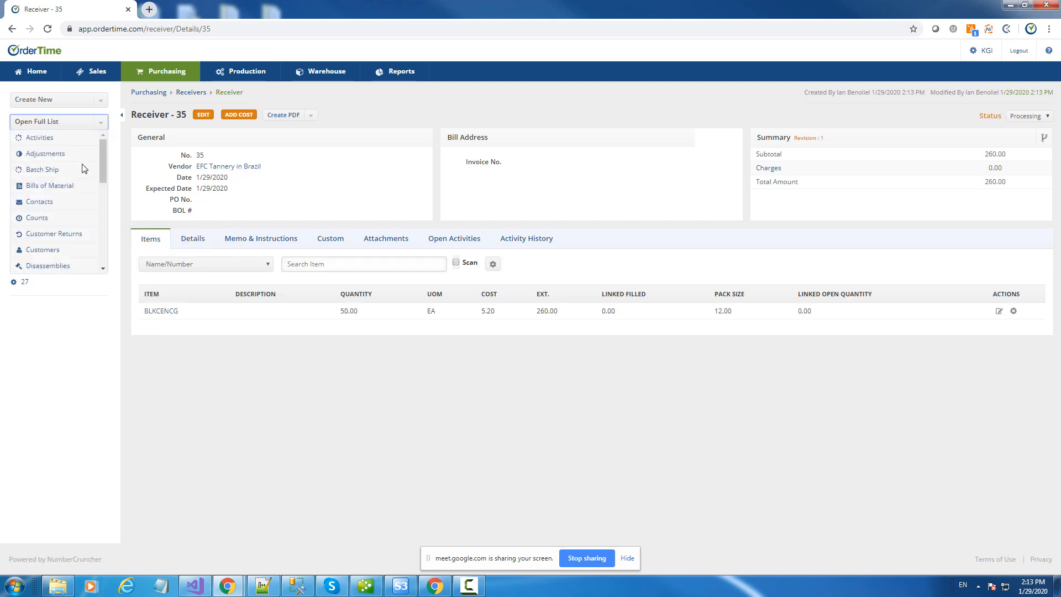
scroll(77, 178, down, 5)
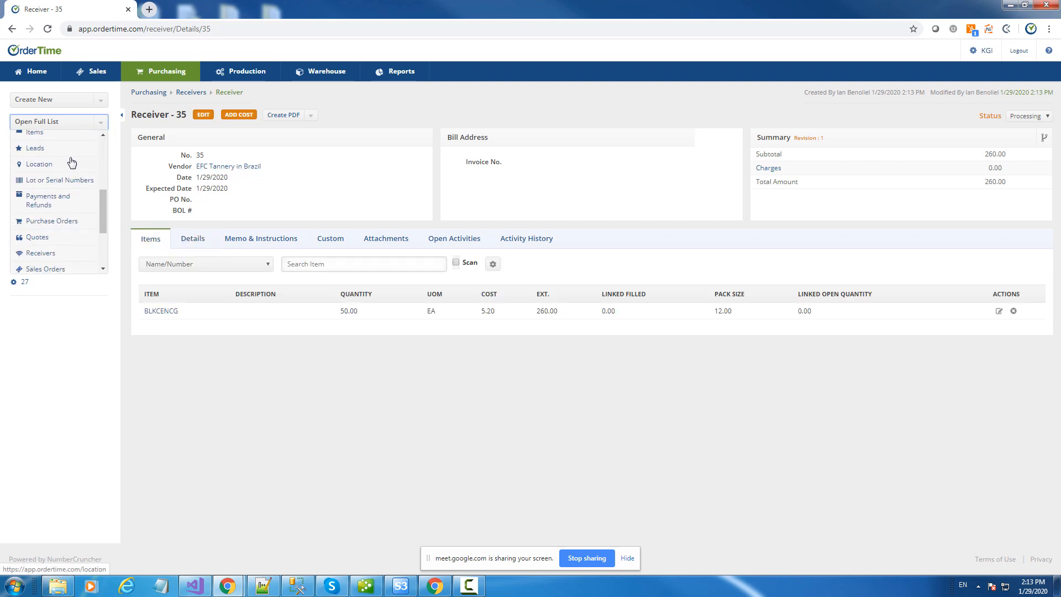
scroll(53, 198, up, 1)
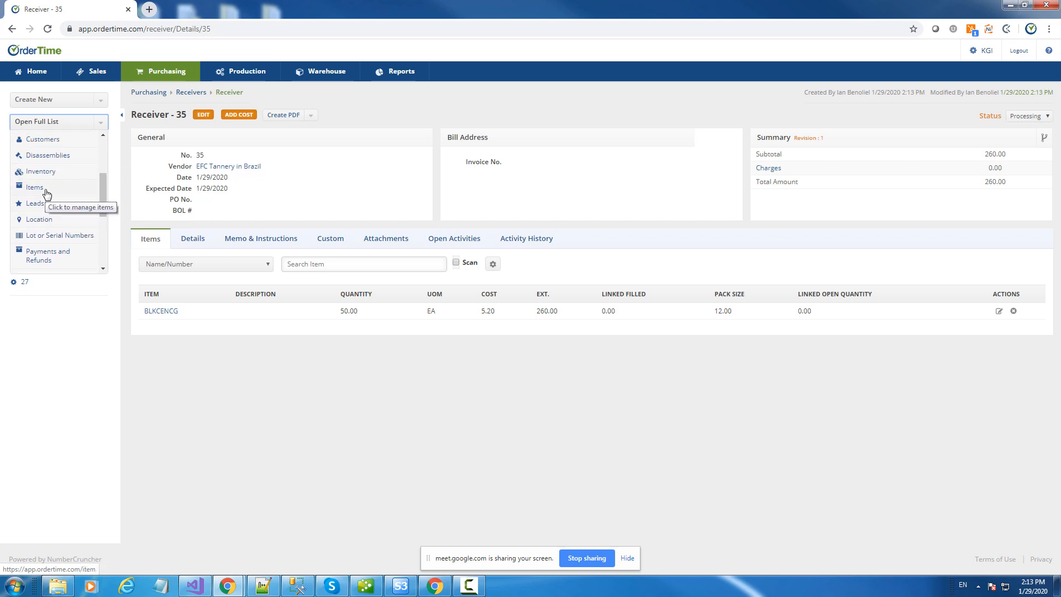
right_click(53, 195)
click(83, 197)
click(234, 12)
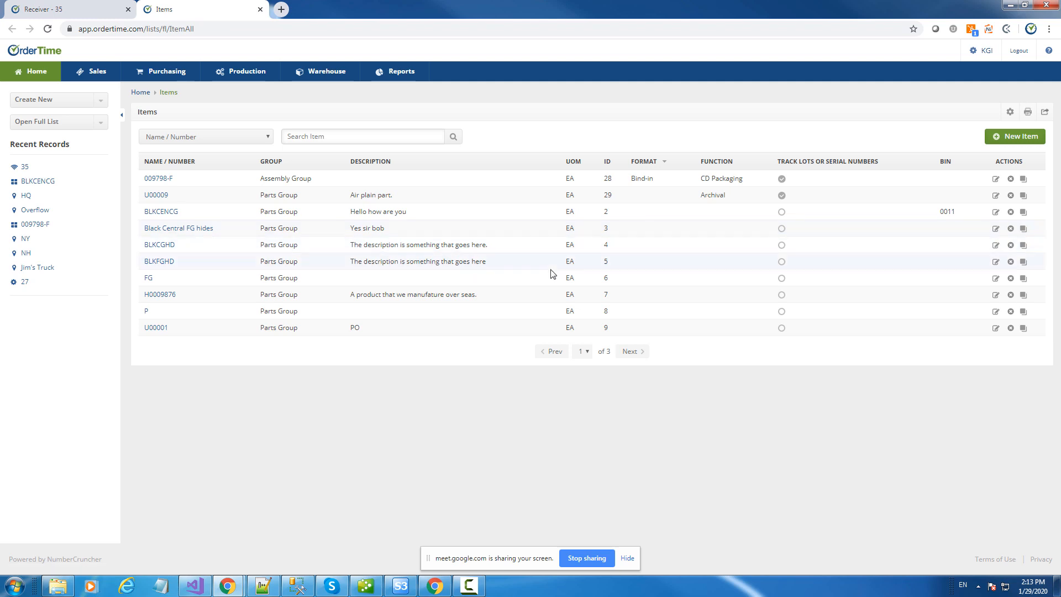
- Copy item name BLKCGHD from the item list and add that item to the receiver with a quantity of 50
drag(144, 245, 176, 245)
key(ctrl+c)
click(61, 10)
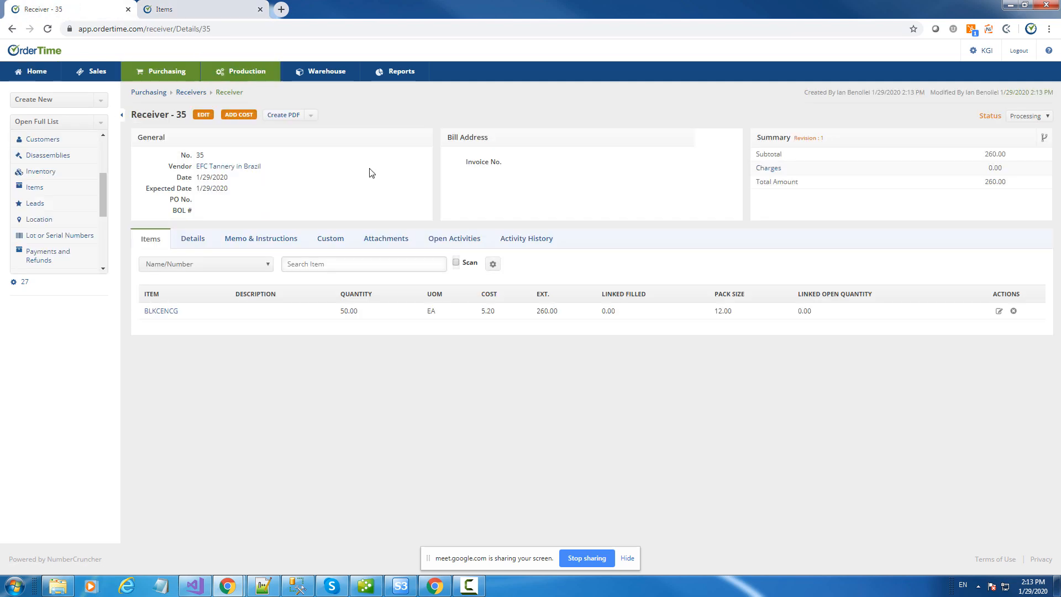
click(312, 266)
key(ctrl+v)
click(323, 281)
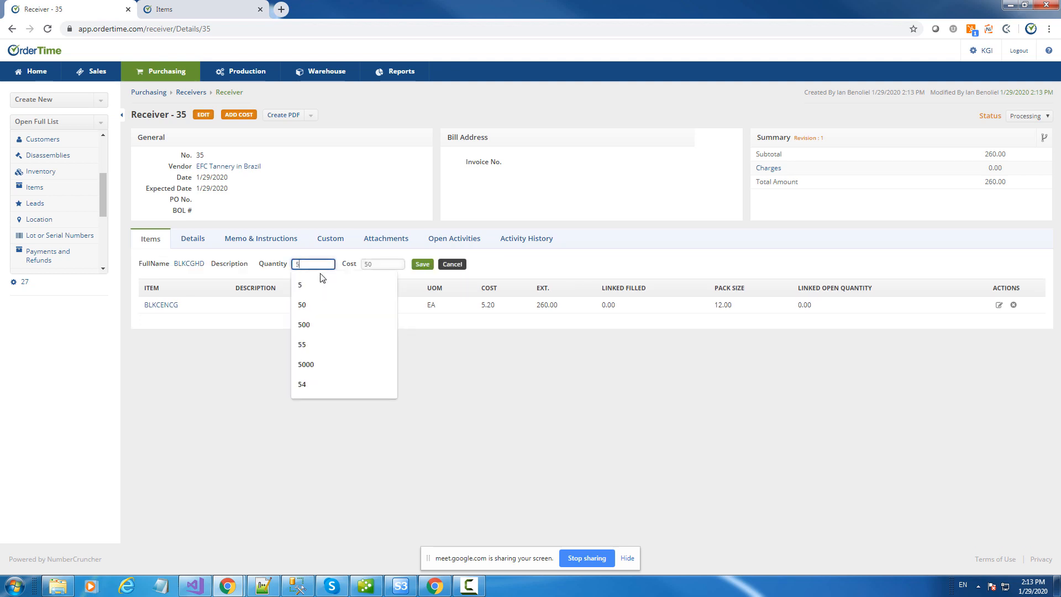
text(50)
key(Return)
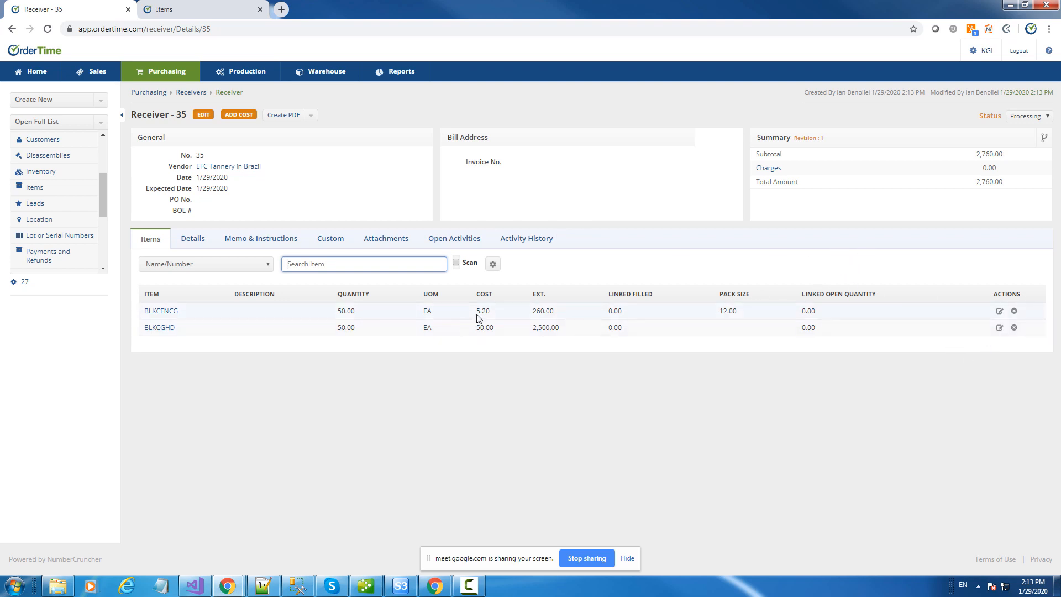
- Examine the bin assignment of the receiver's BLKCENCG line, returning to the receiver when done
click(1000, 312)
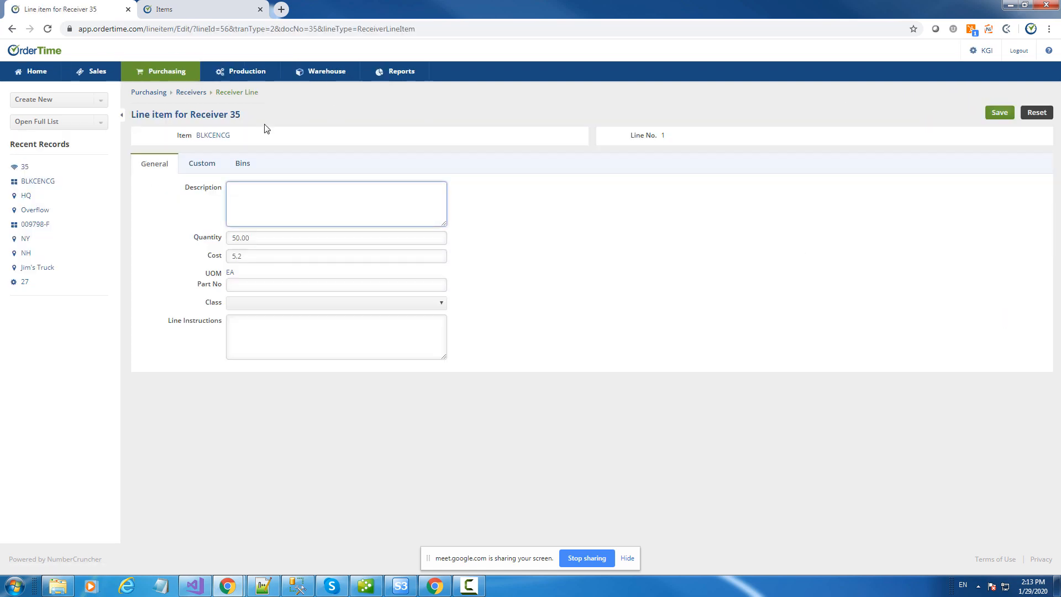
click(247, 167)
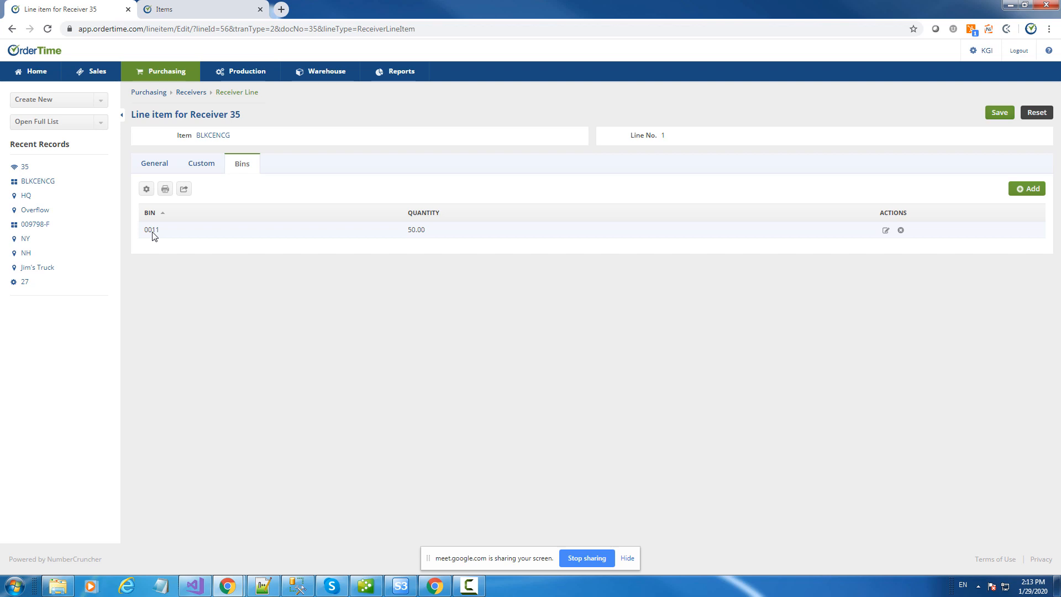
click(200, 115)
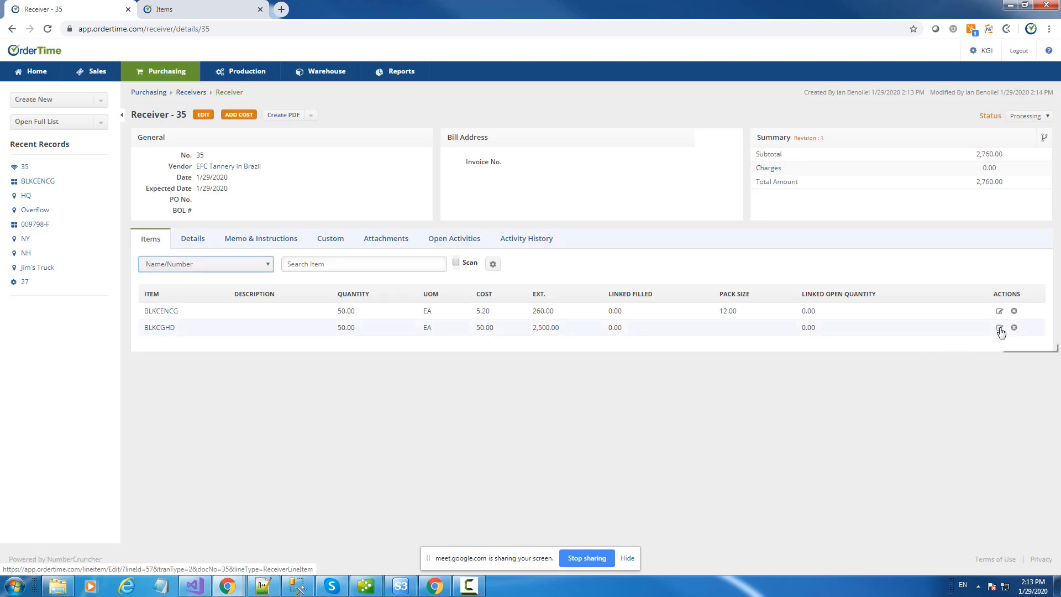
- Delete the FL bin entry from the receiver's BLKCGHD line
click(1000, 329)
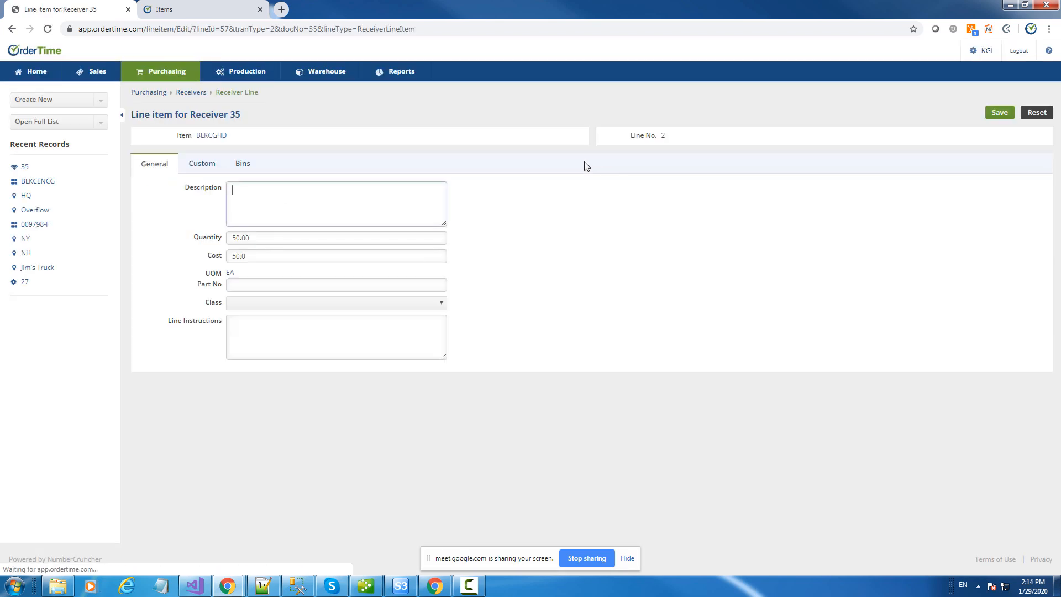
click(243, 163)
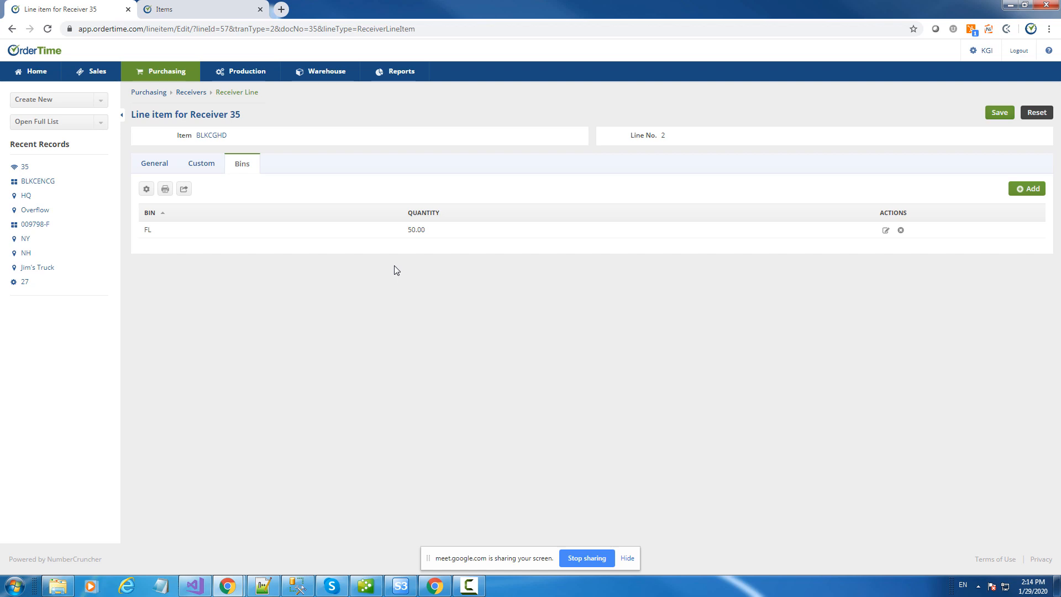
click(901, 231)
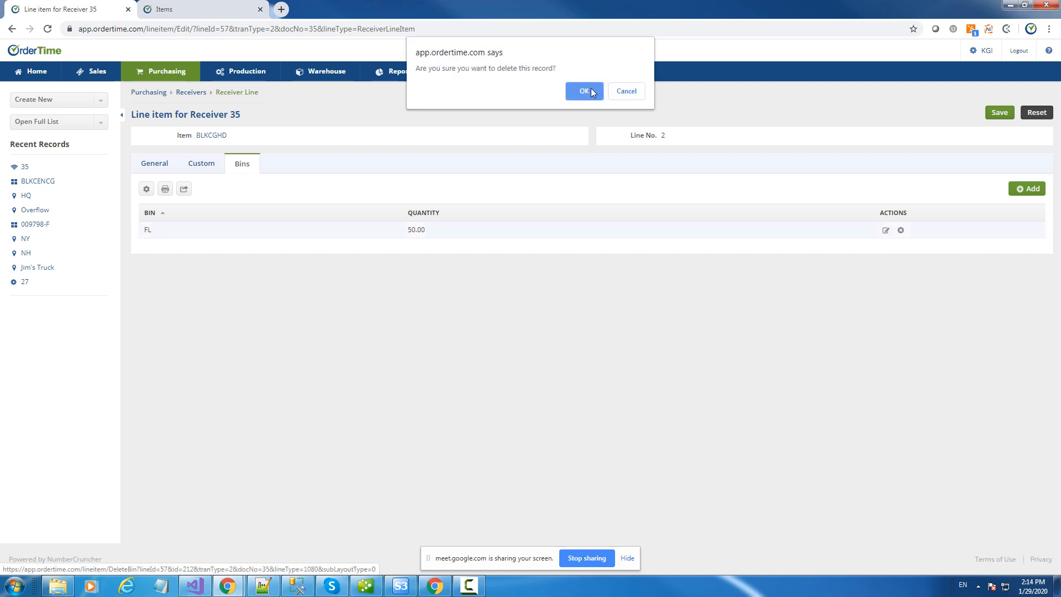
click(590, 88)
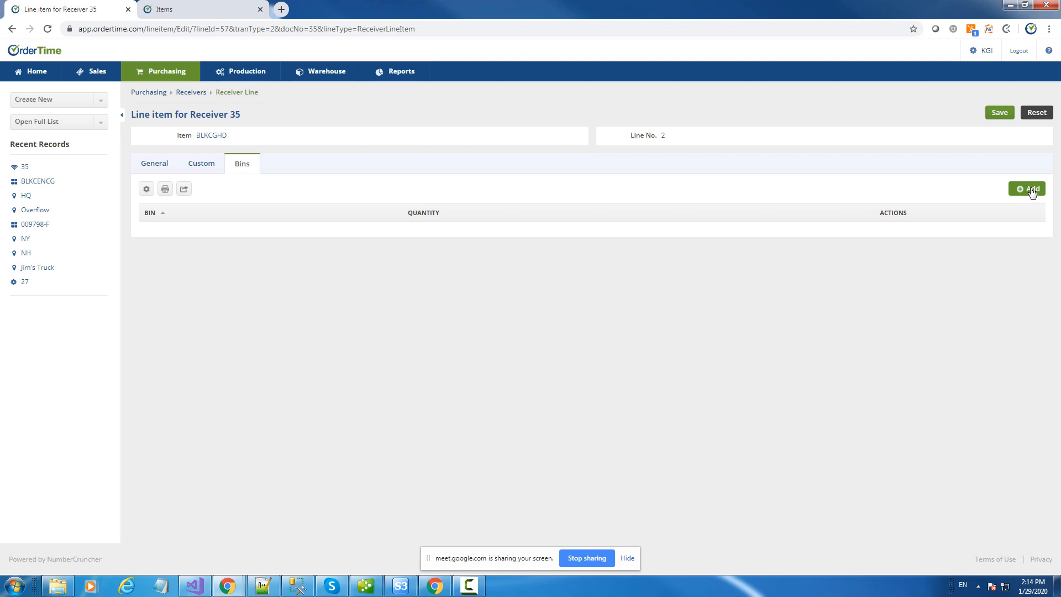
- Add bin A1 (HQ) with a quantity of 25 to the BLKCGHD line
click(1031, 190)
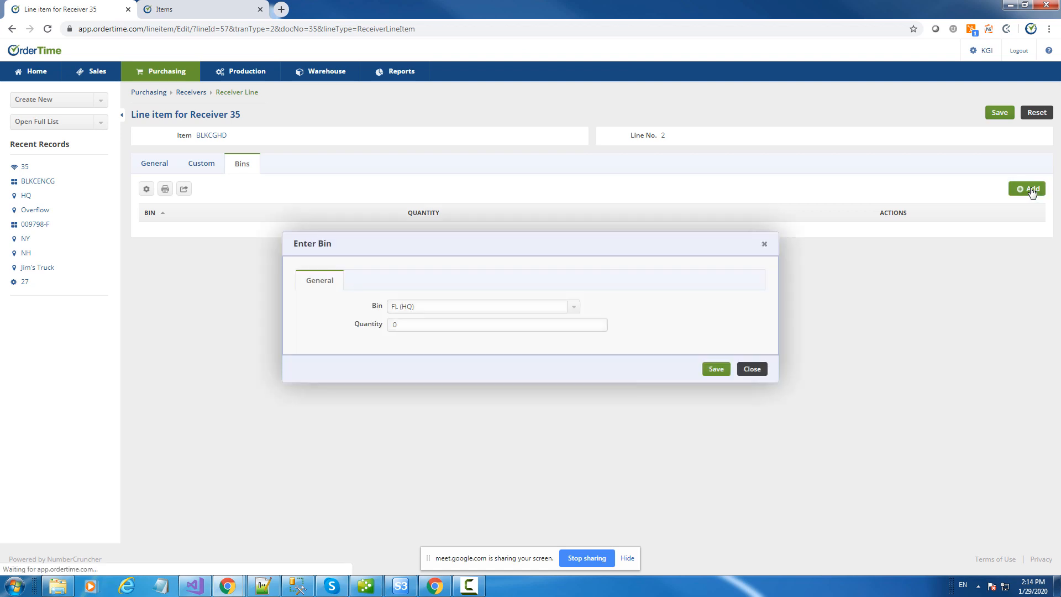
click(452, 313)
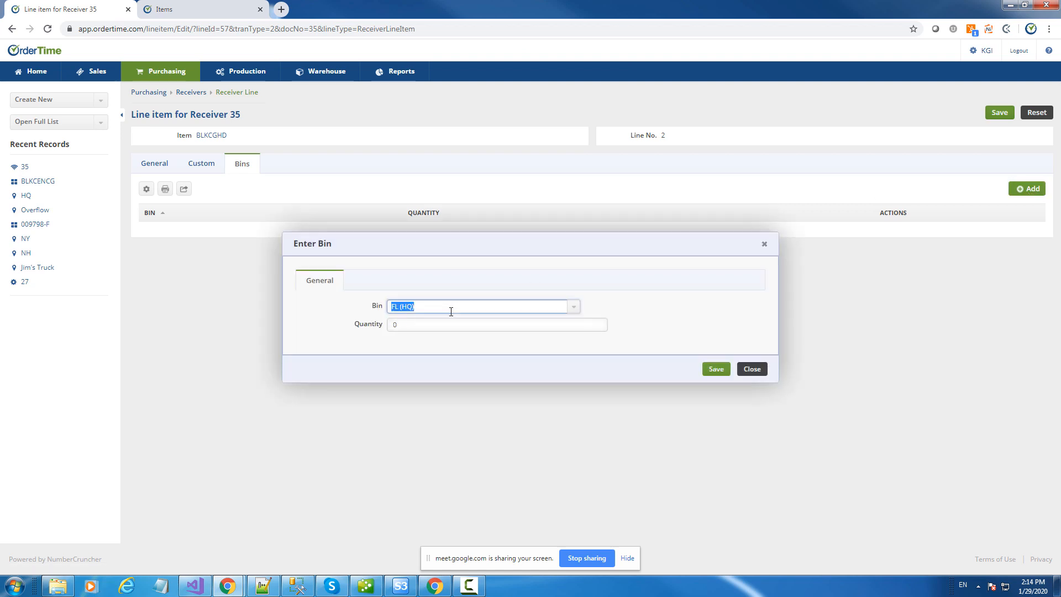
text(a)
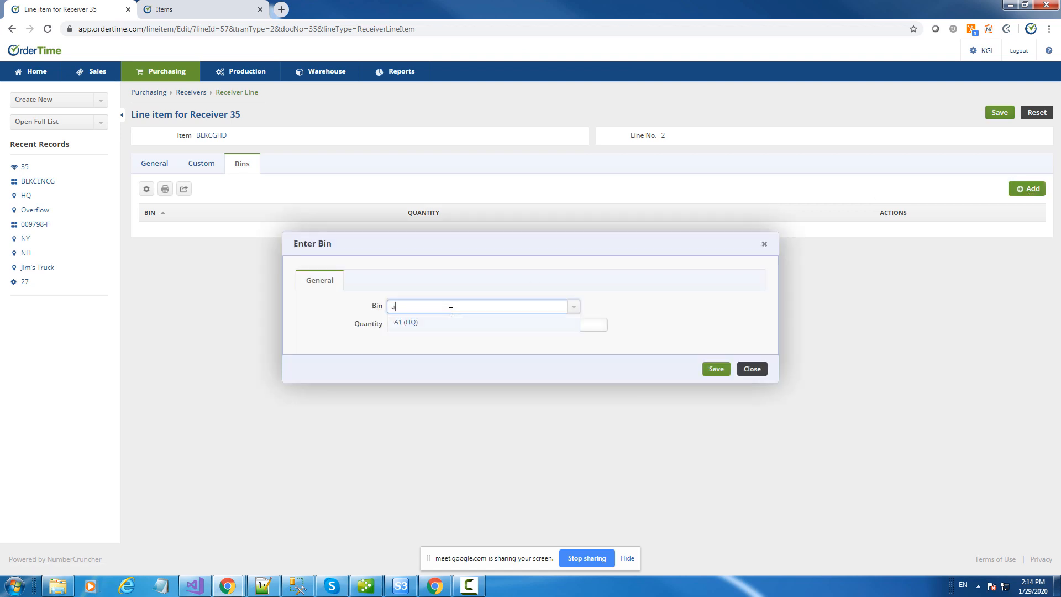
click(420, 323)
click(392, 325)
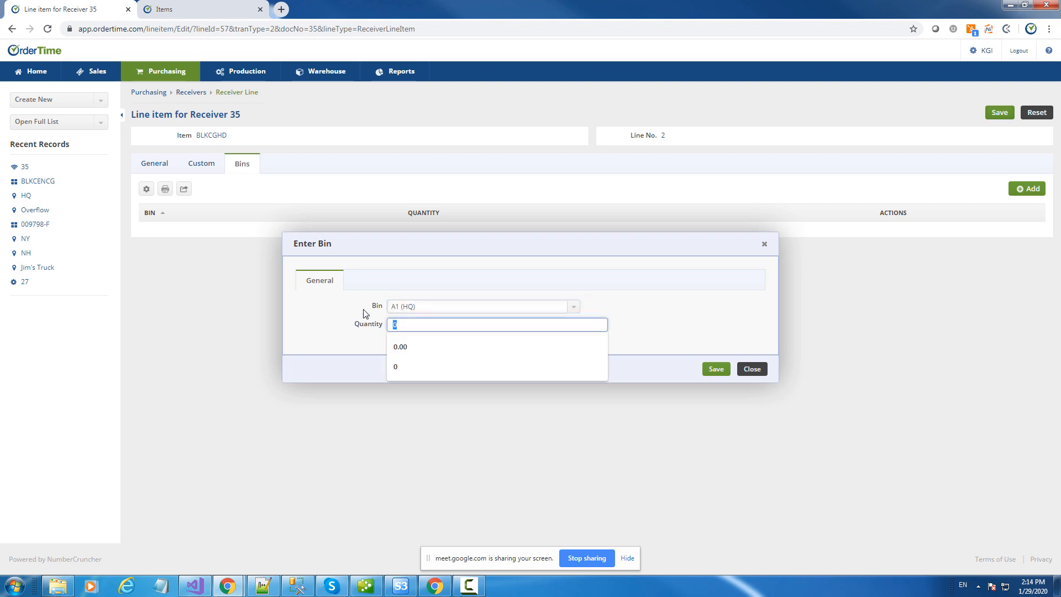
text(25)
click(716, 369)
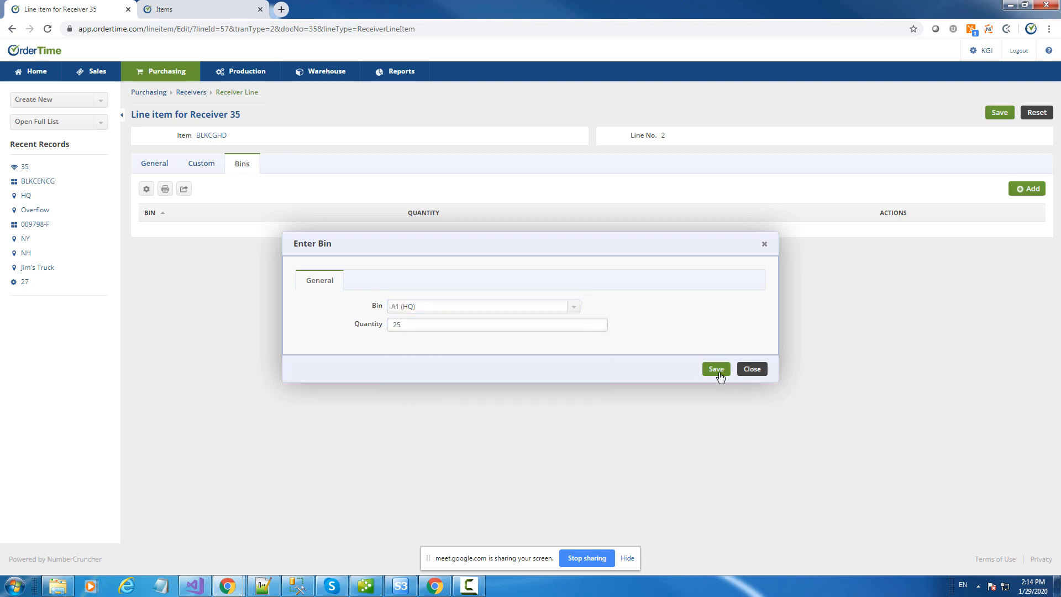
- Add bin B2 (HQ) with a quantity of 25 to the BLKCGHD line
click(1020, 194)
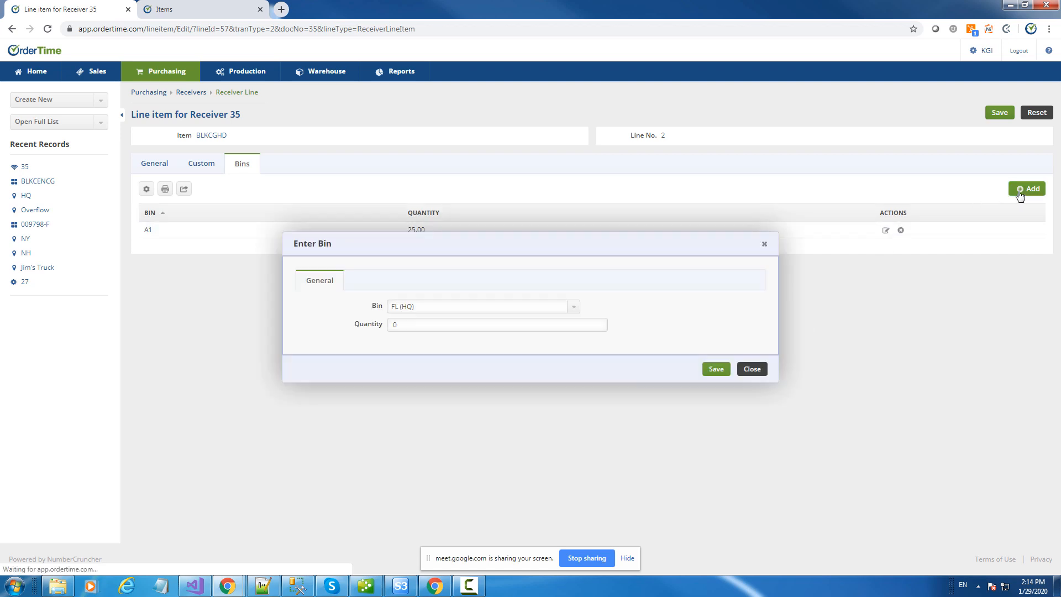
click(426, 311)
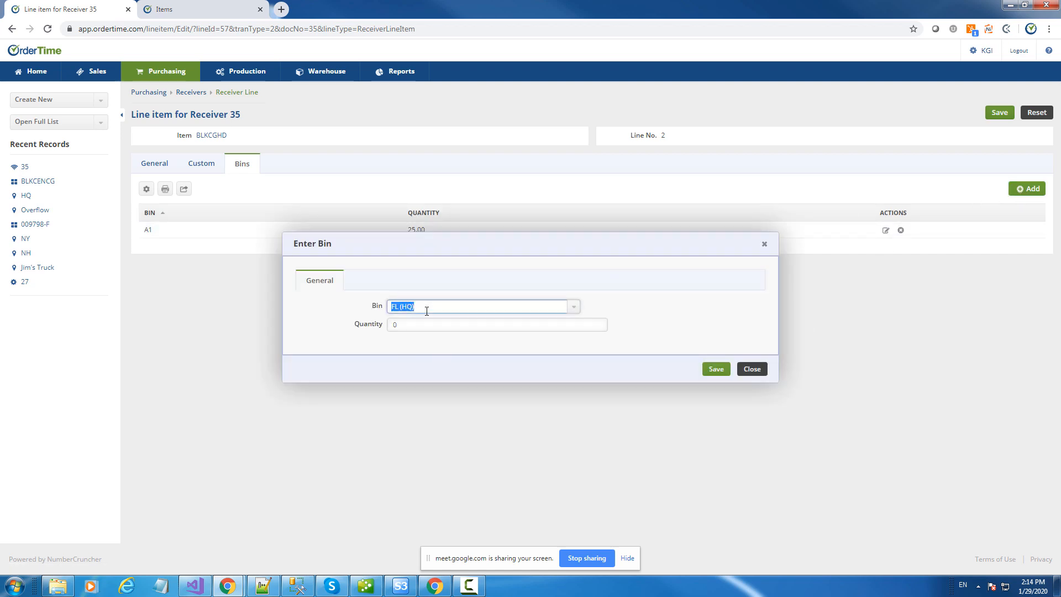
text(b2)
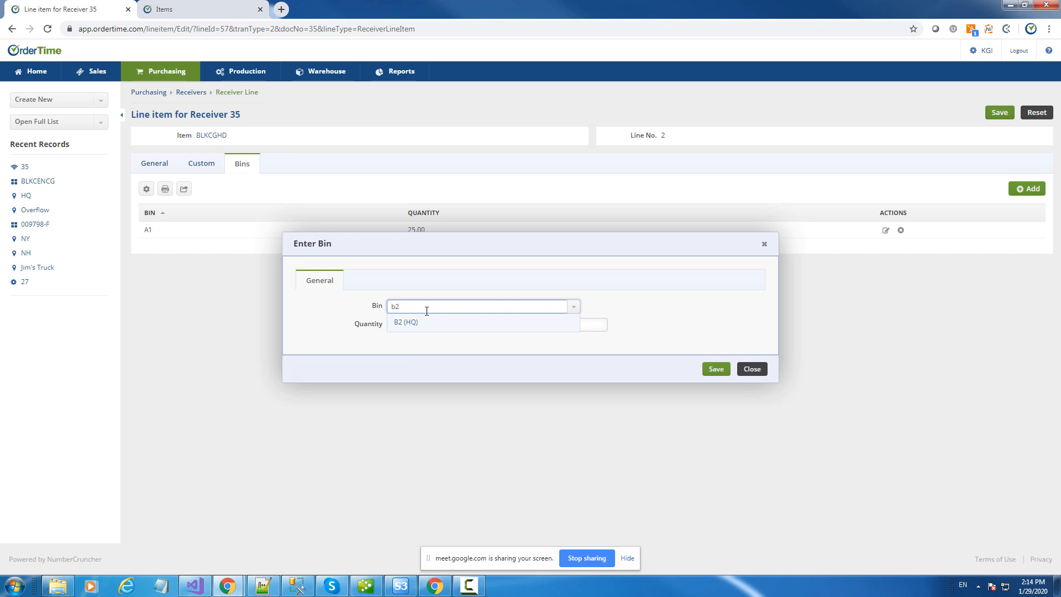
click(431, 322)
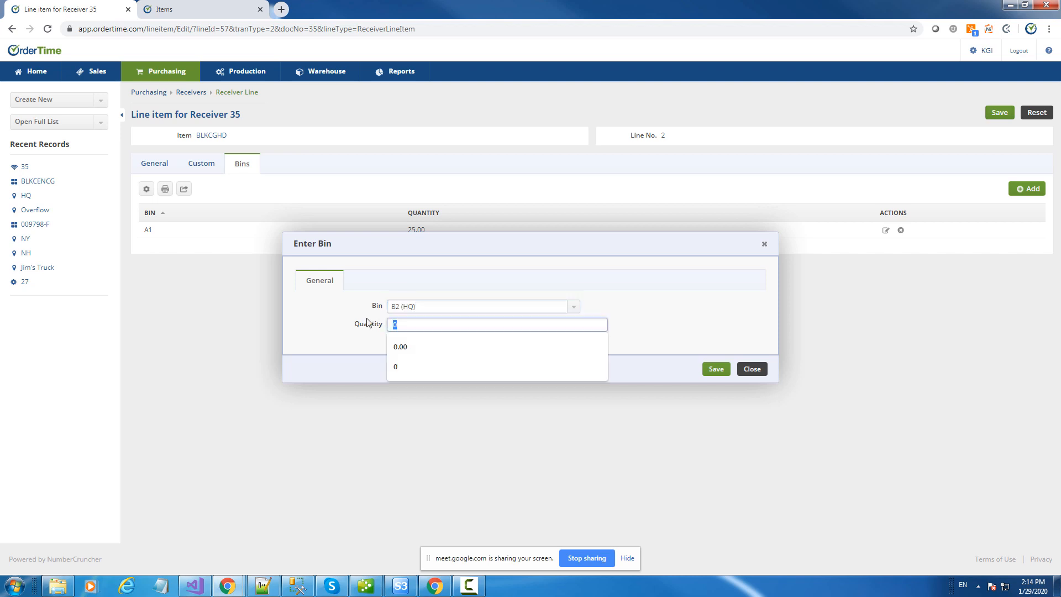
text(25)
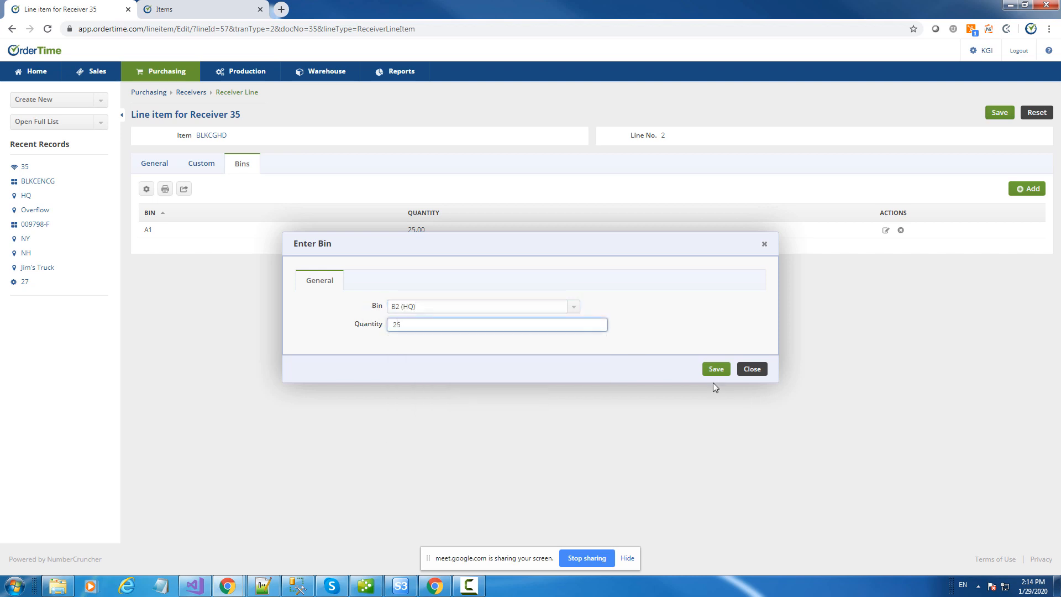
click(714, 368)
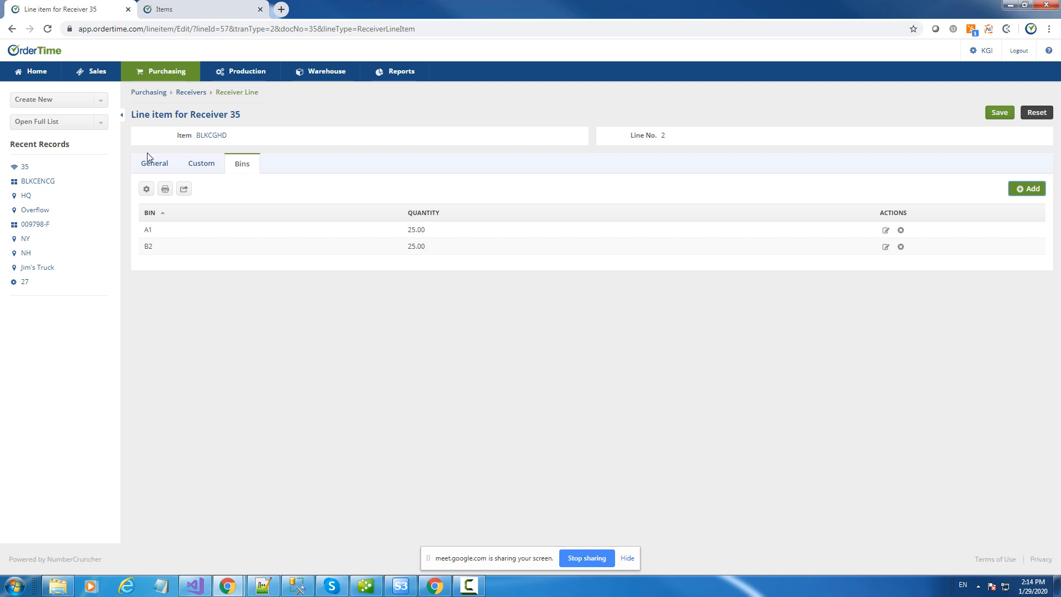
- Go back to the receiver and set its status to Received
click(172, 115)
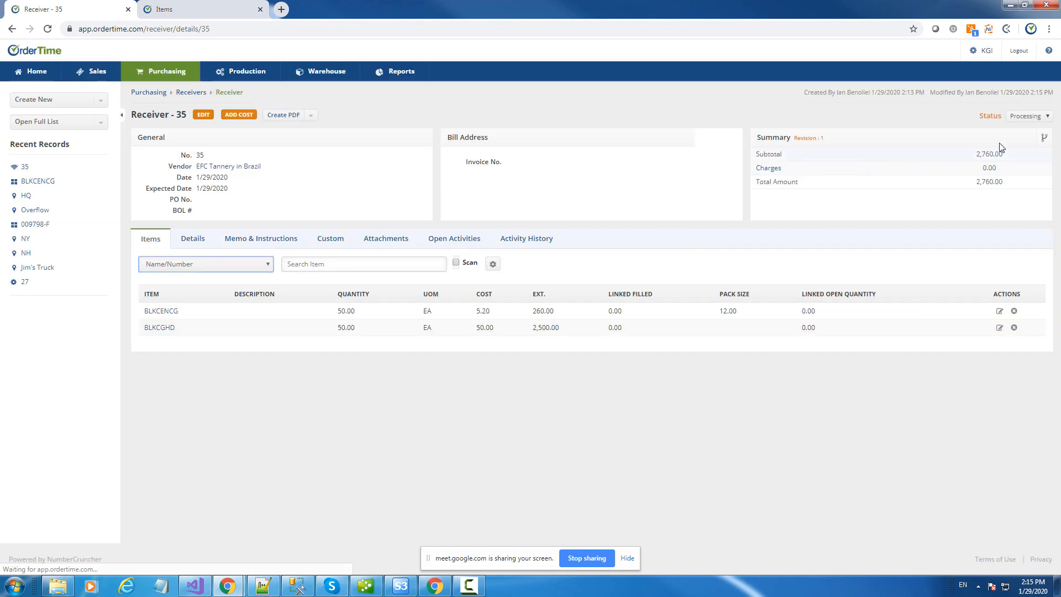
click(1030, 116)
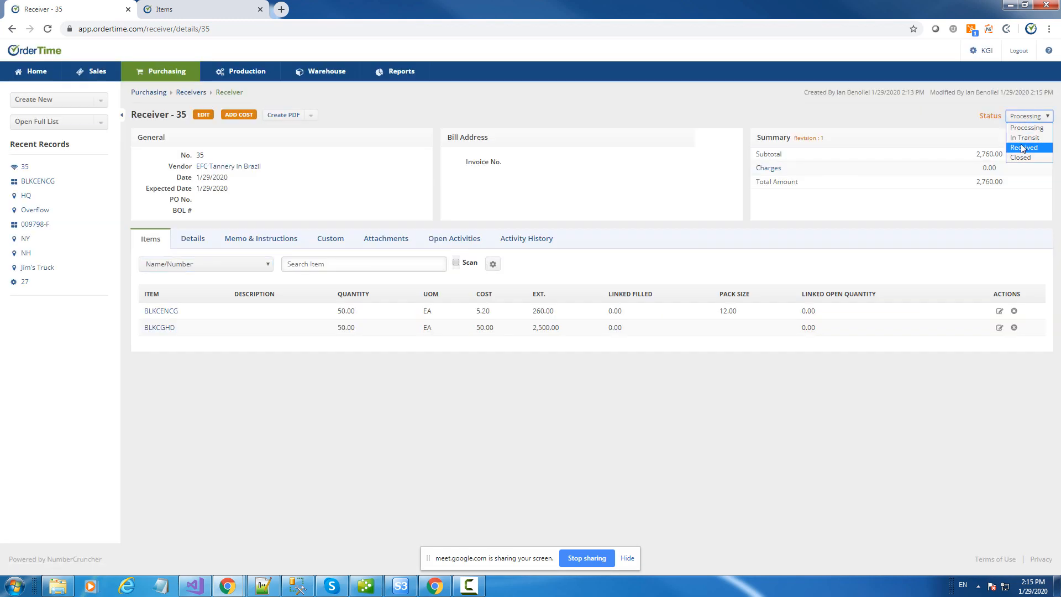
click(1025, 147)
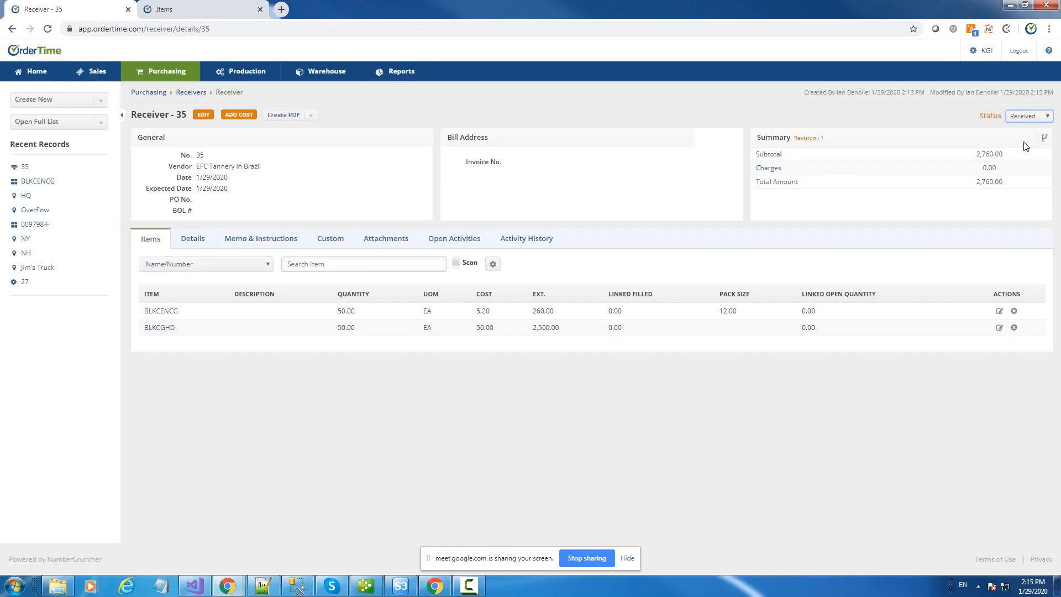
- Examine item BLKCENCG's inventory by bin, sorted by location, and the inventory held at the NY location
click(171, 307)
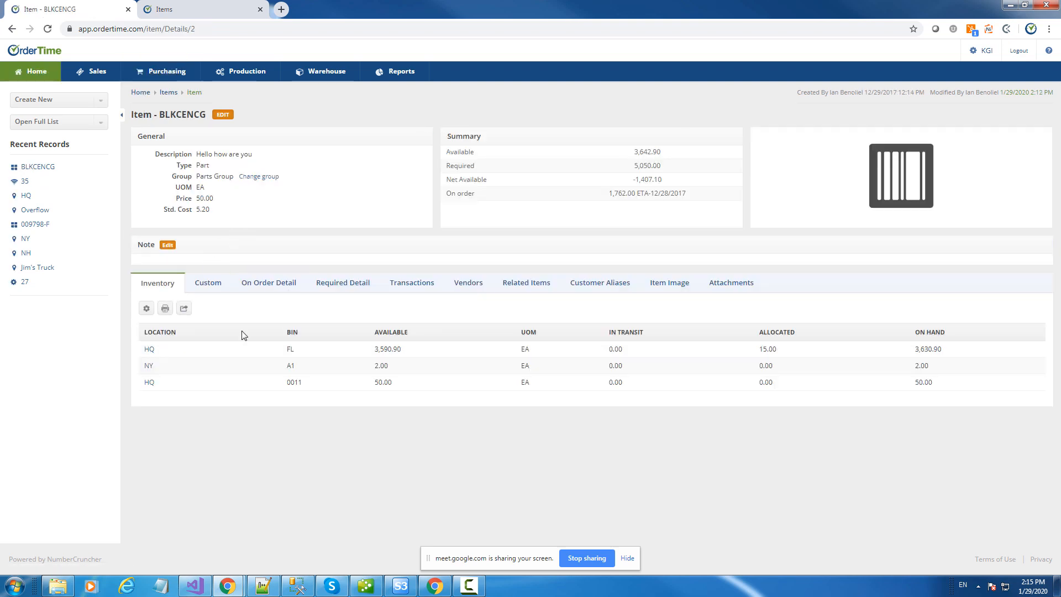
click(148, 334)
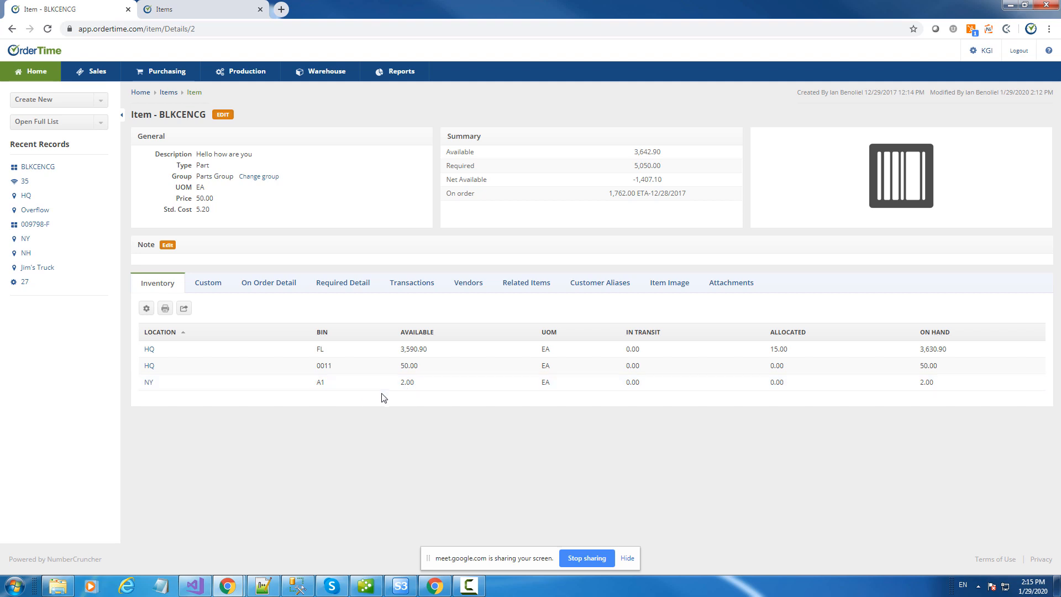
click(149, 382)
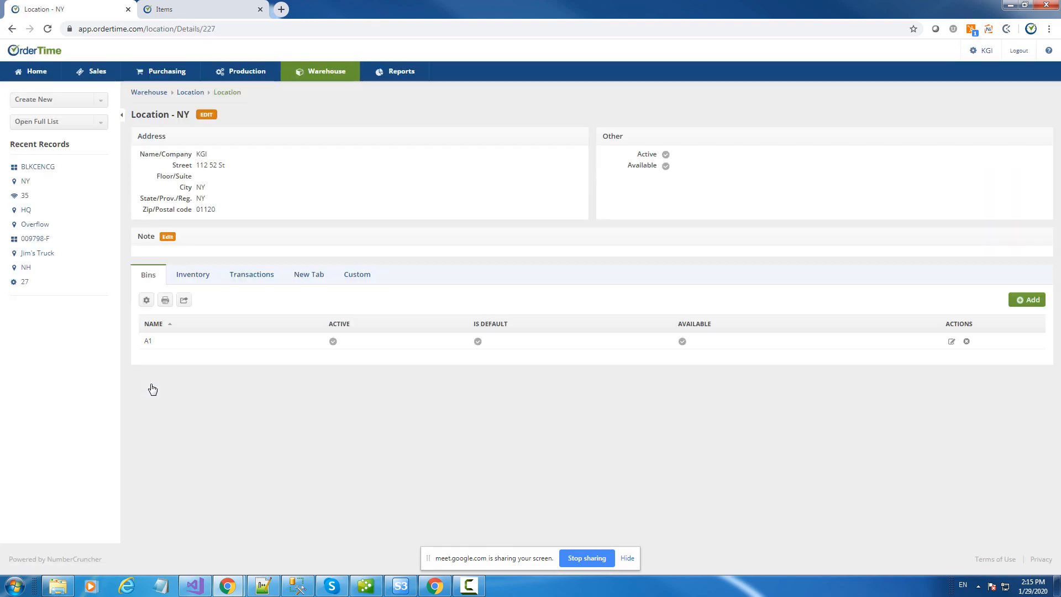
click(205, 275)
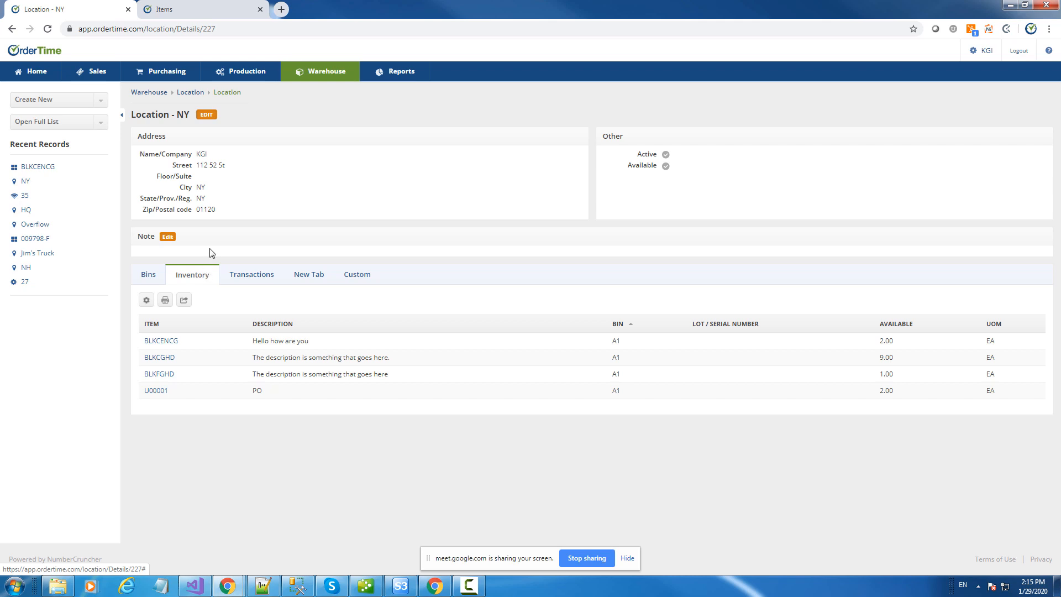
- Examine the full inventory list by item, location and bin, and the NY location's inventory from the locations list
click(102, 125)
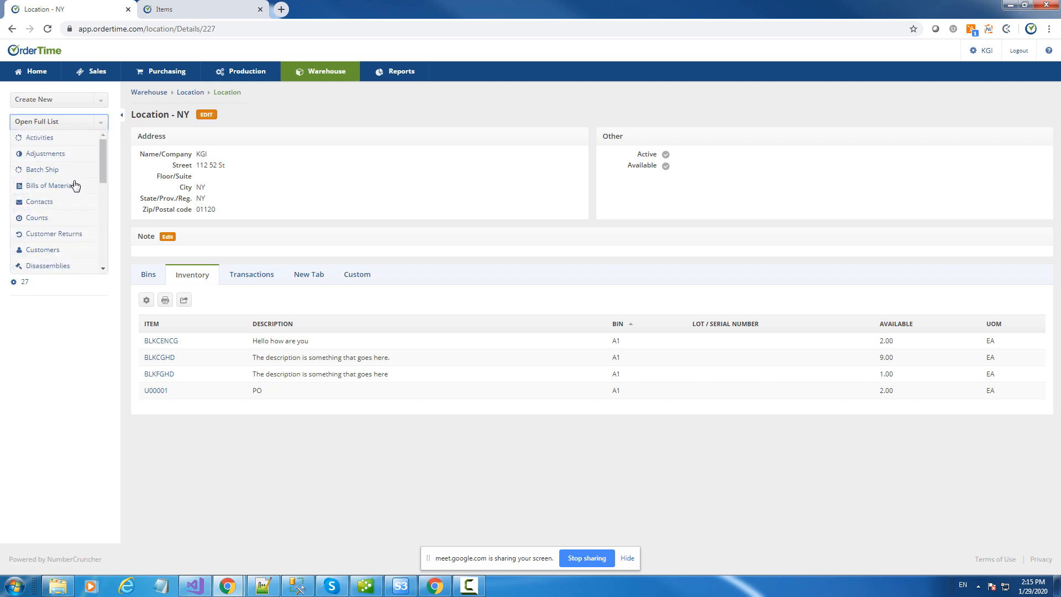
scroll(75, 182, down, 1)
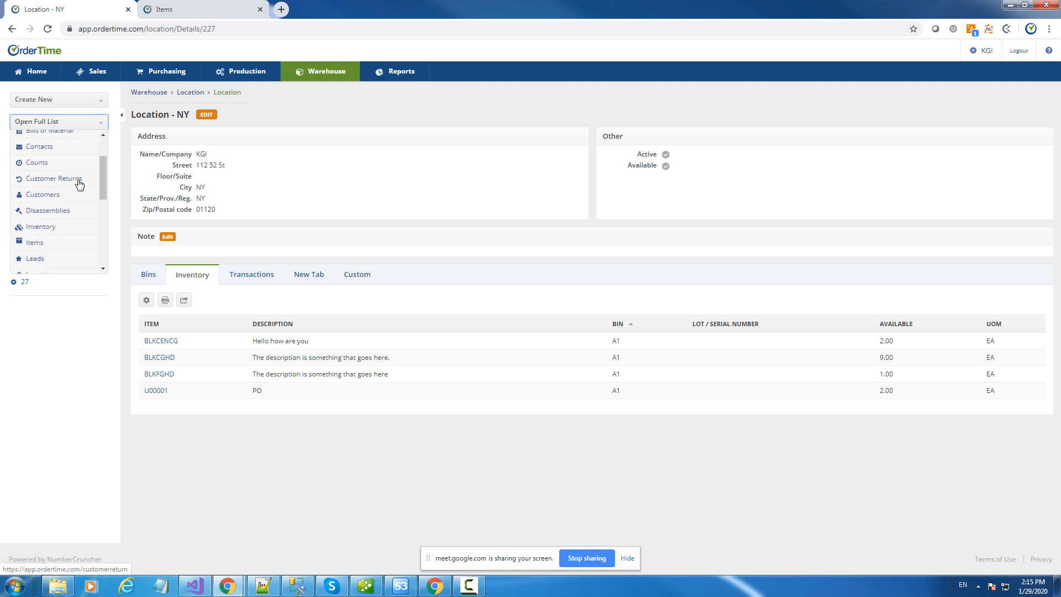
click(41, 227)
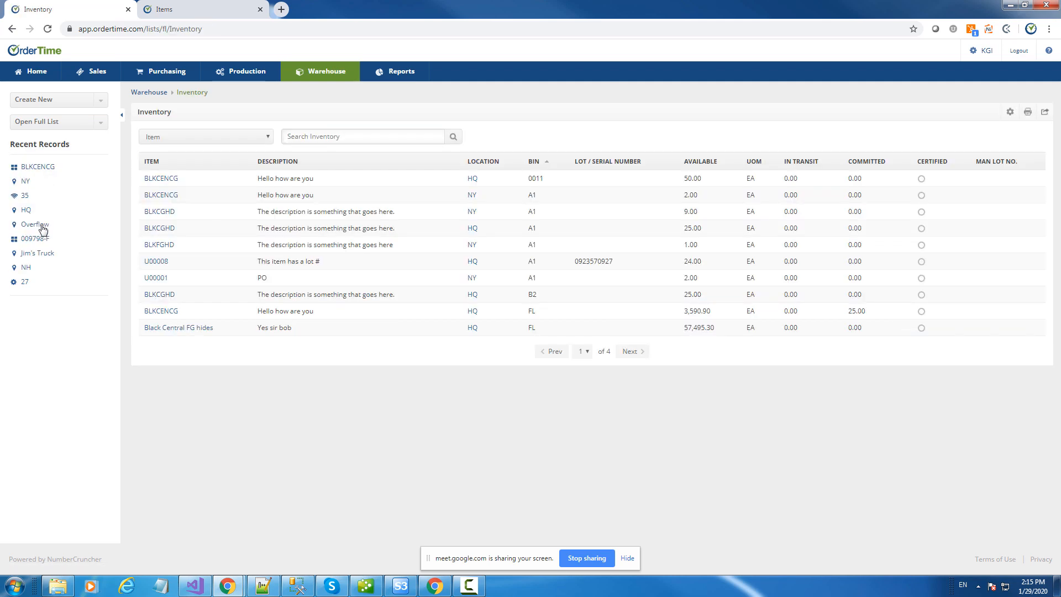
click(55, 129)
scroll(62, 183, down, 2)
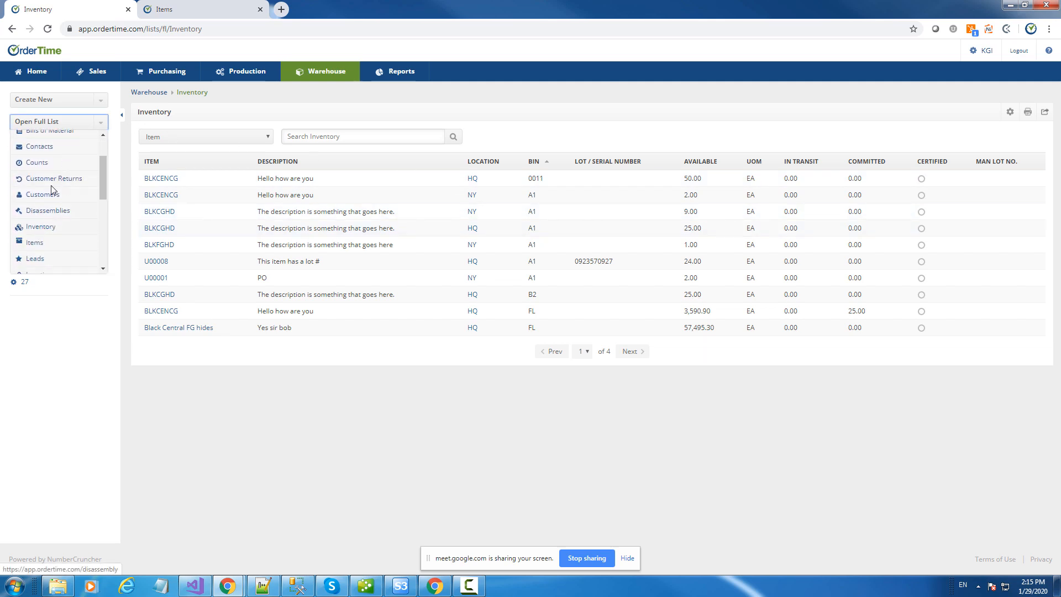
scroll(52, 189, down, 2)
click(34, 221)
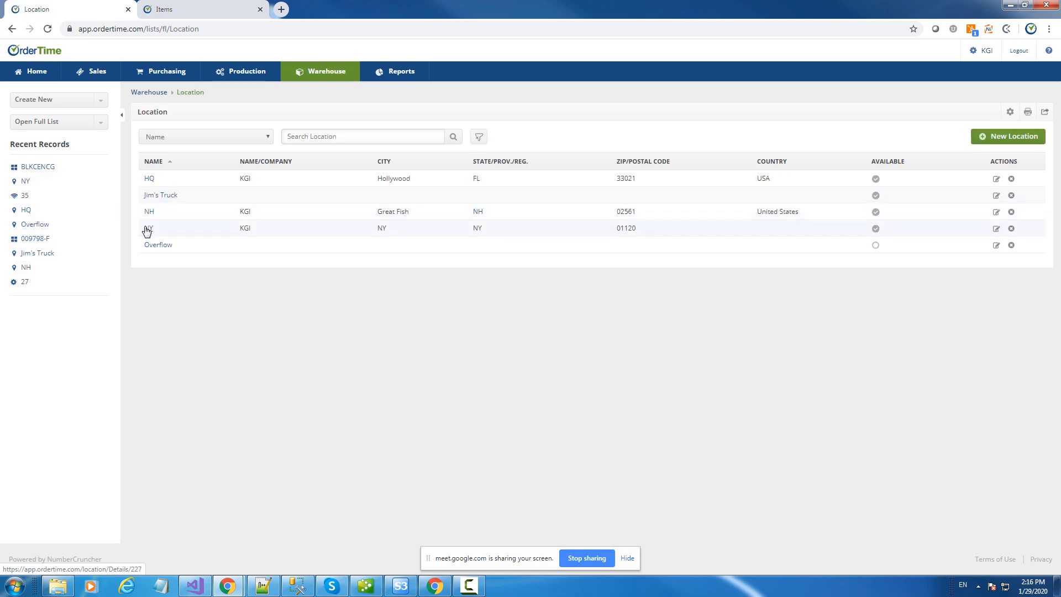
click(149, 231)
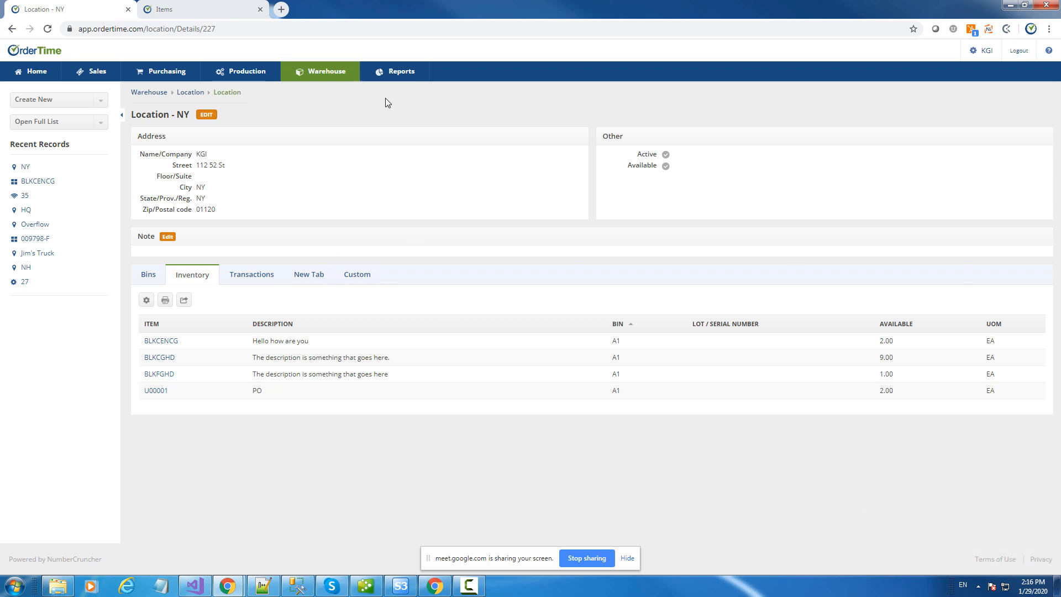
- Create and save a new warehouse transfer from location HQ to location Overflow
click(324, 74)
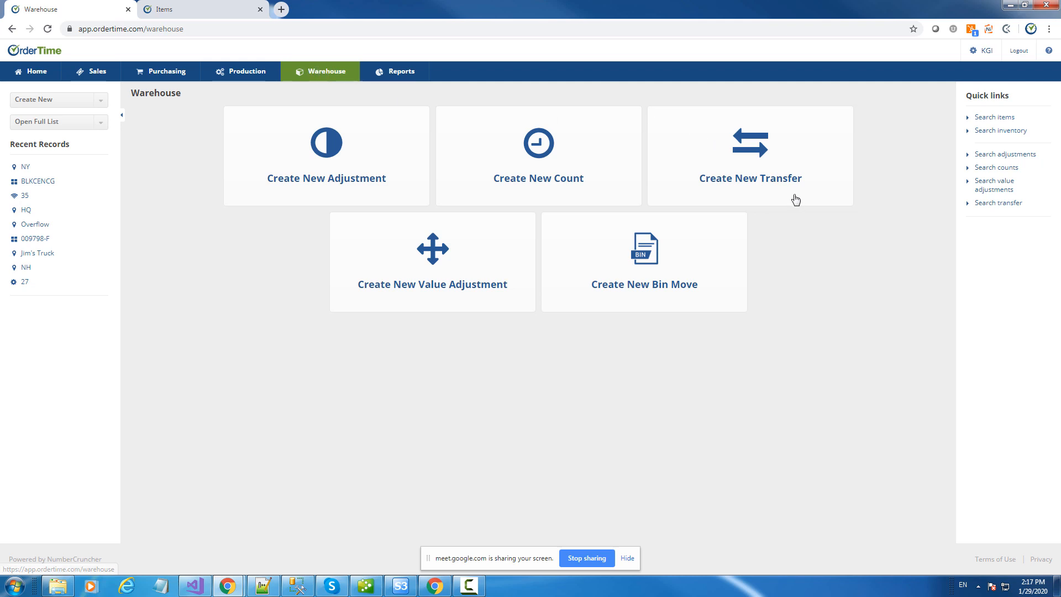
click(761, 152)
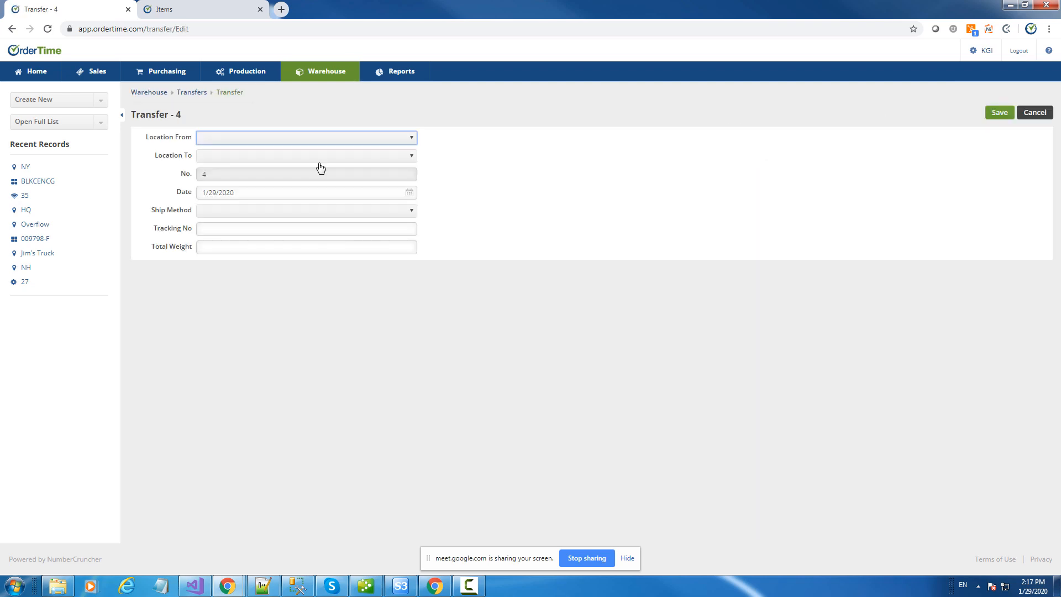
click(265, 138)
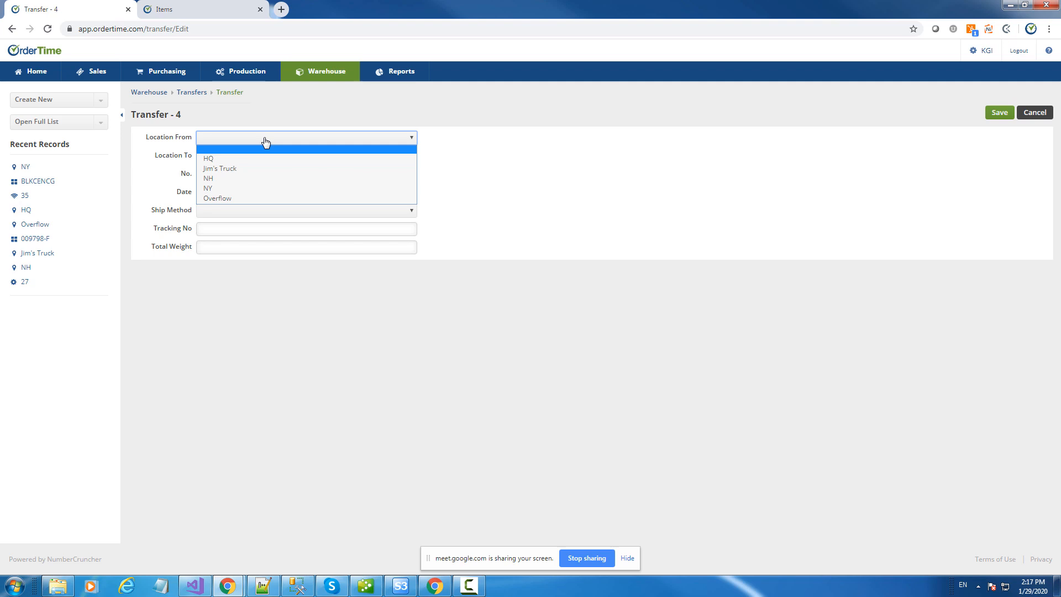
click(234, 159)
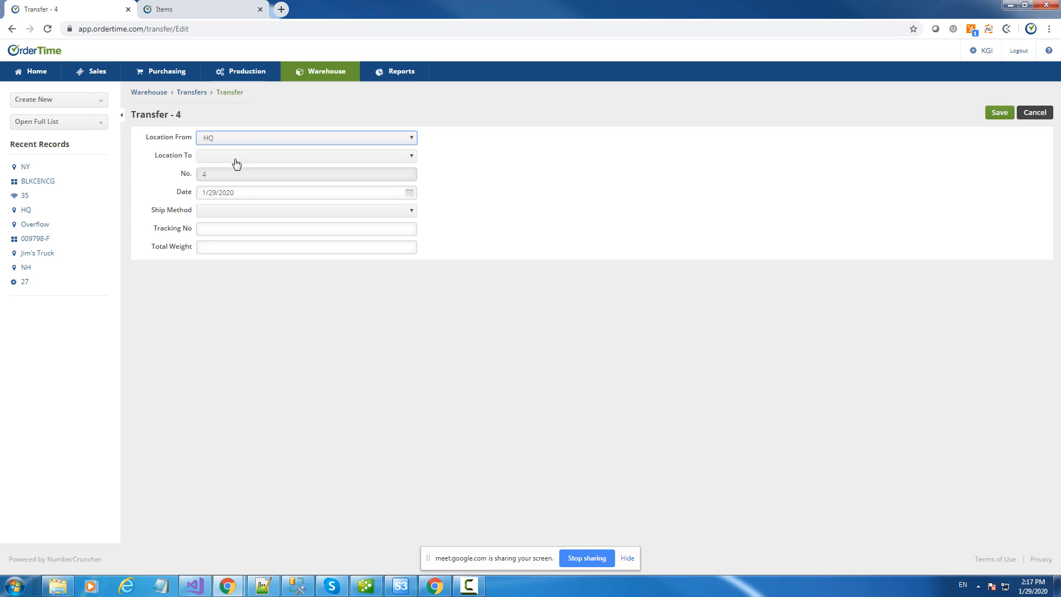
click(236, 157)
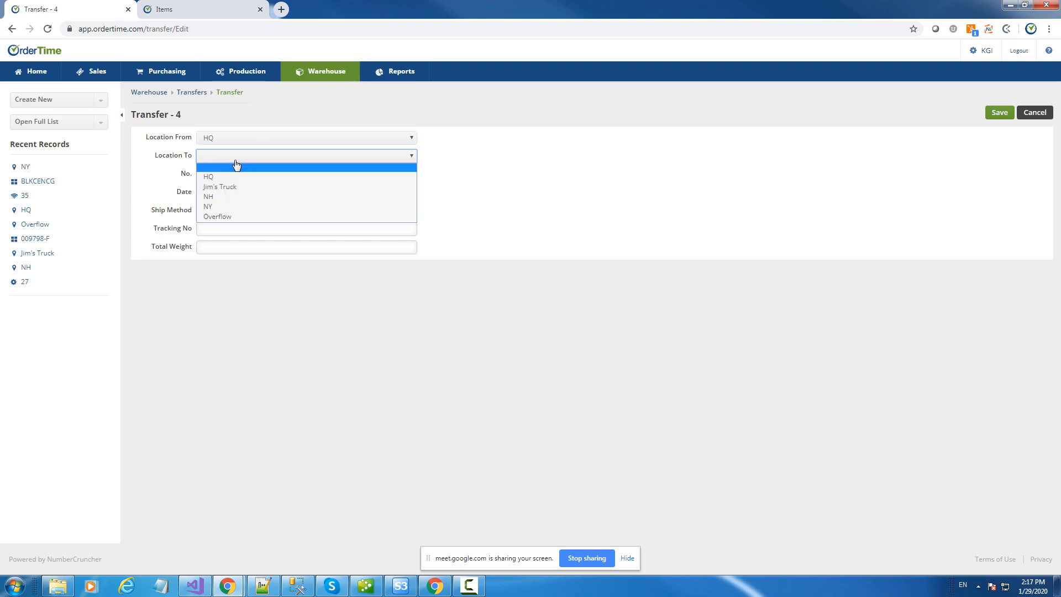
click(232, 216)
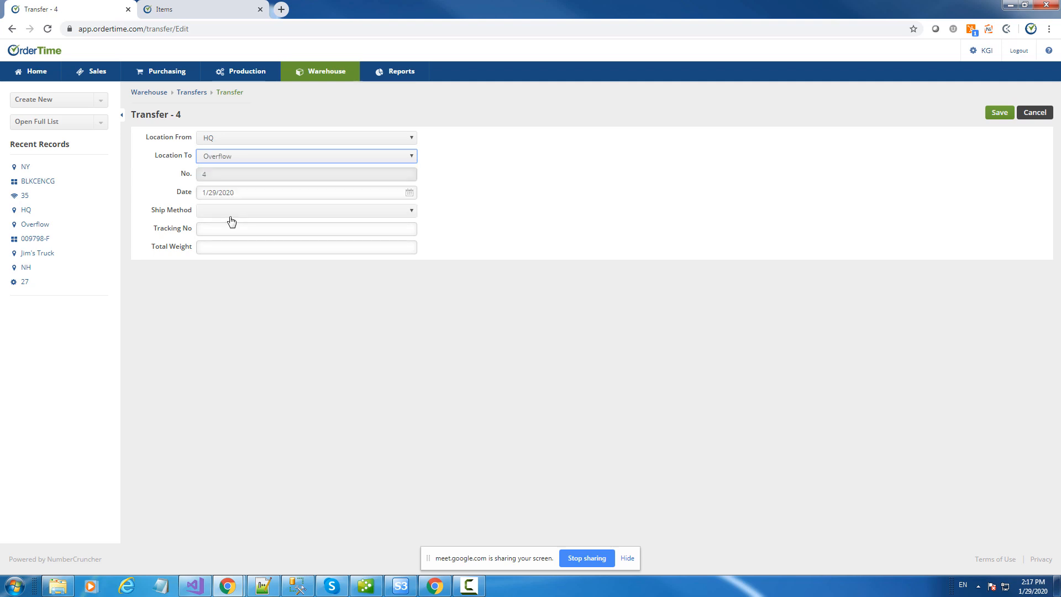
click(995, 119)
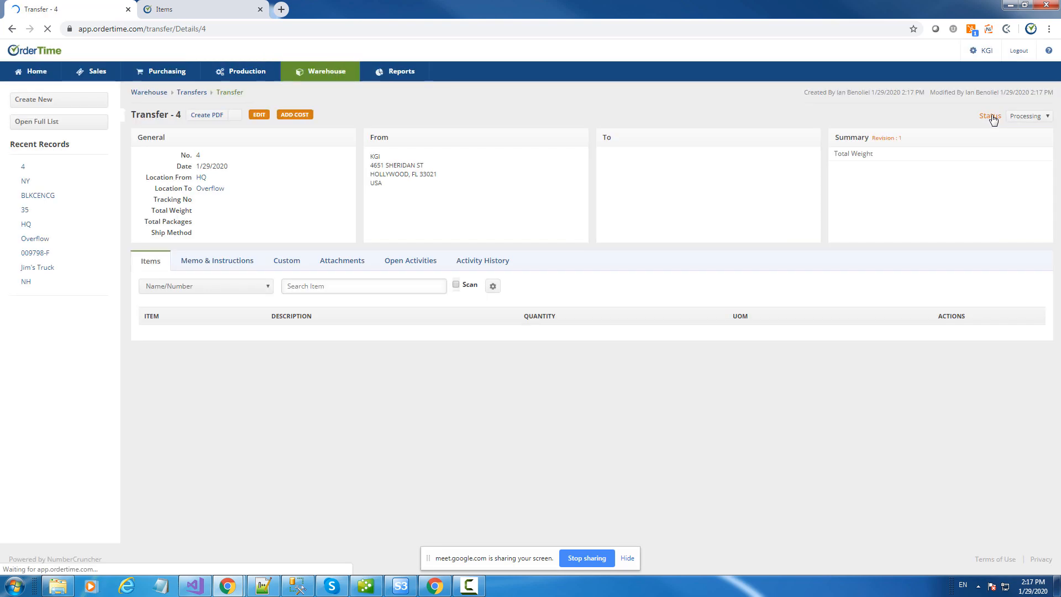
- Add item BLKCENCG to the transfer with a quantity of 10
click(295, 285)
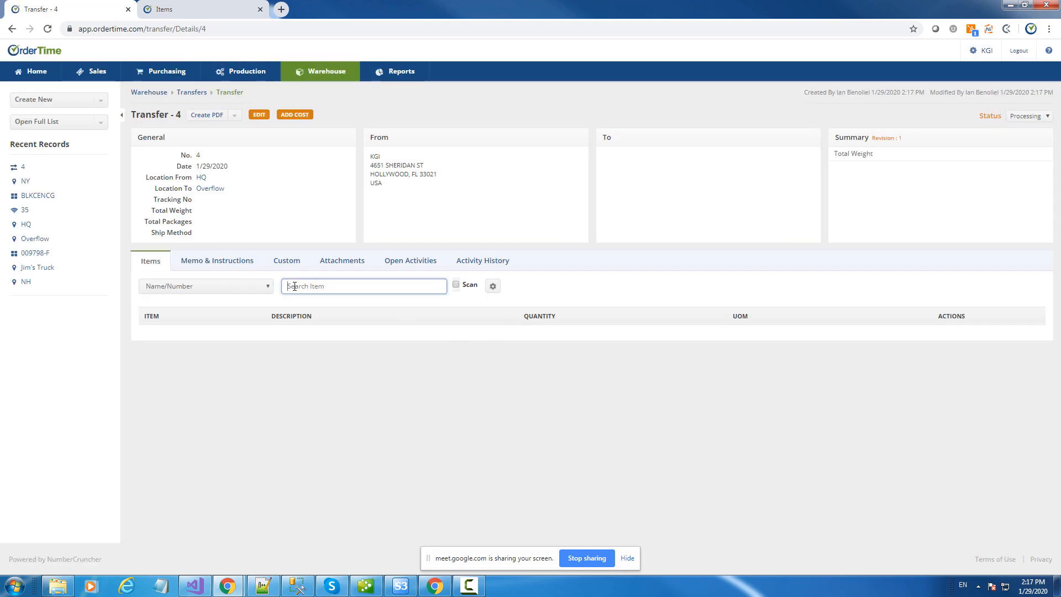
text(b)
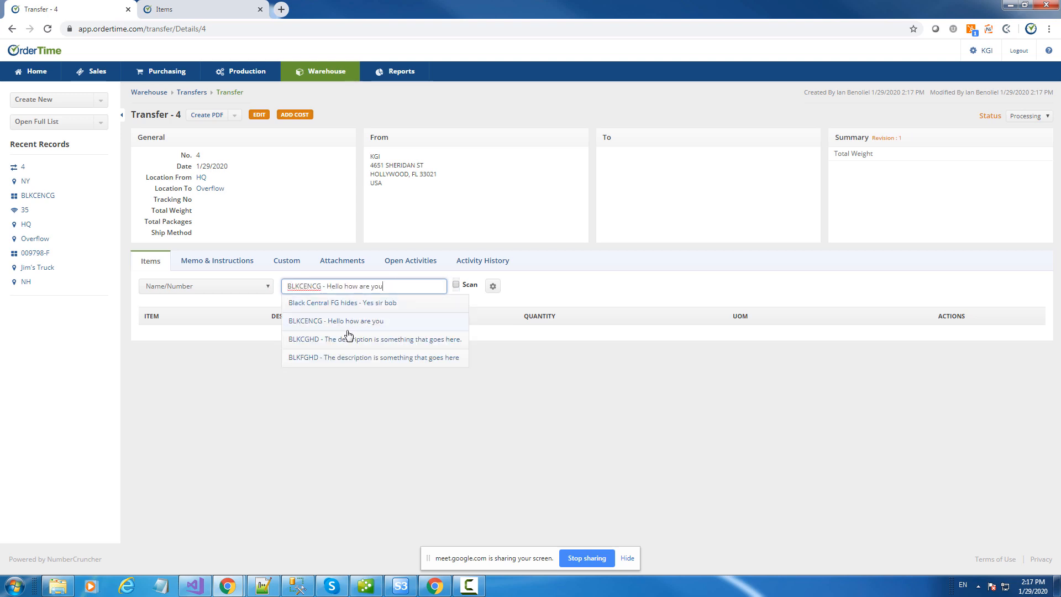
click(351, 320)
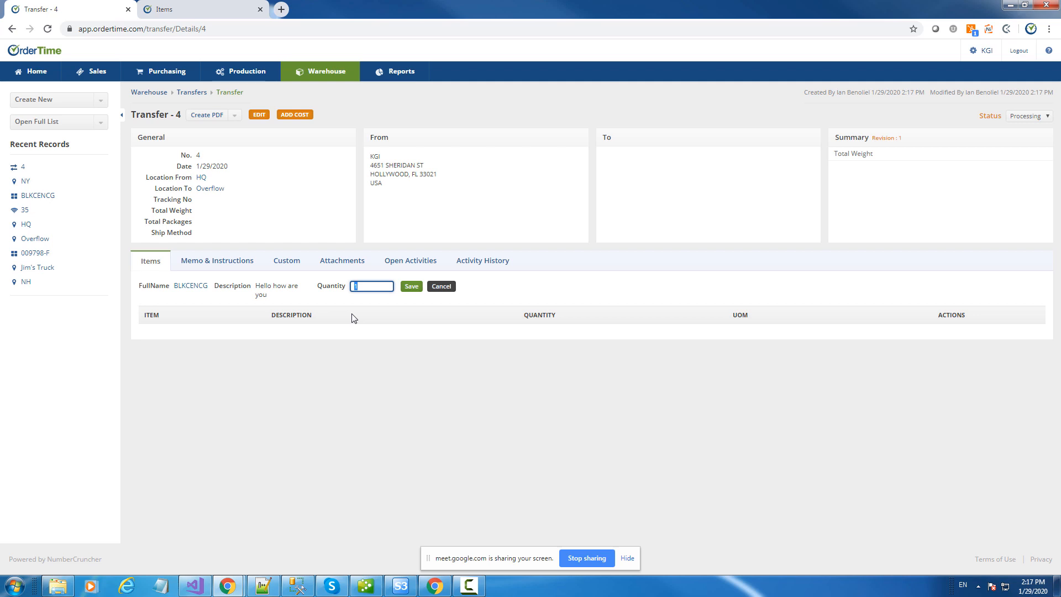
text(10)
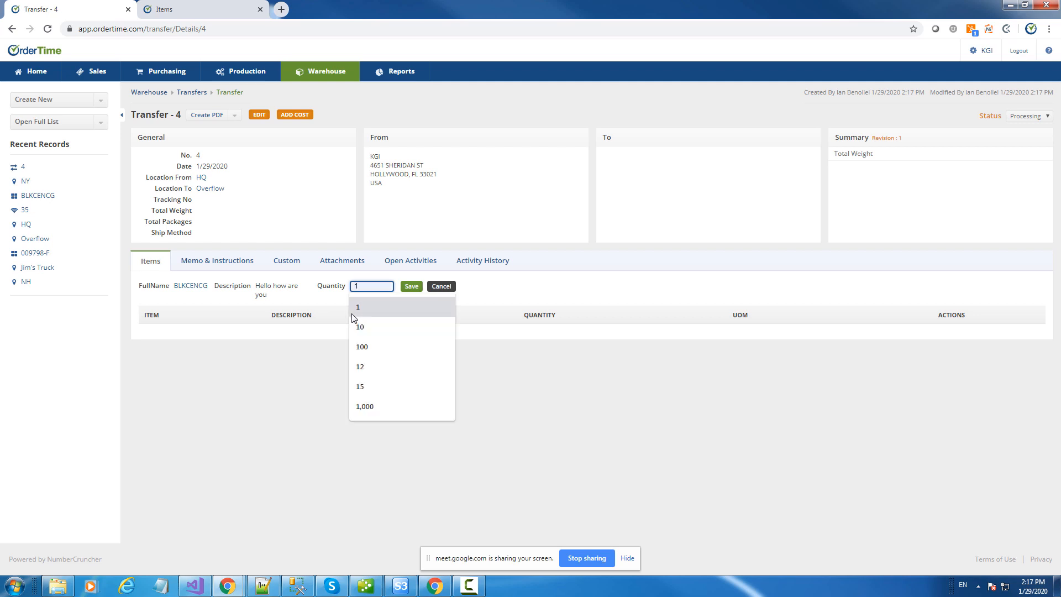
click(418, 289)
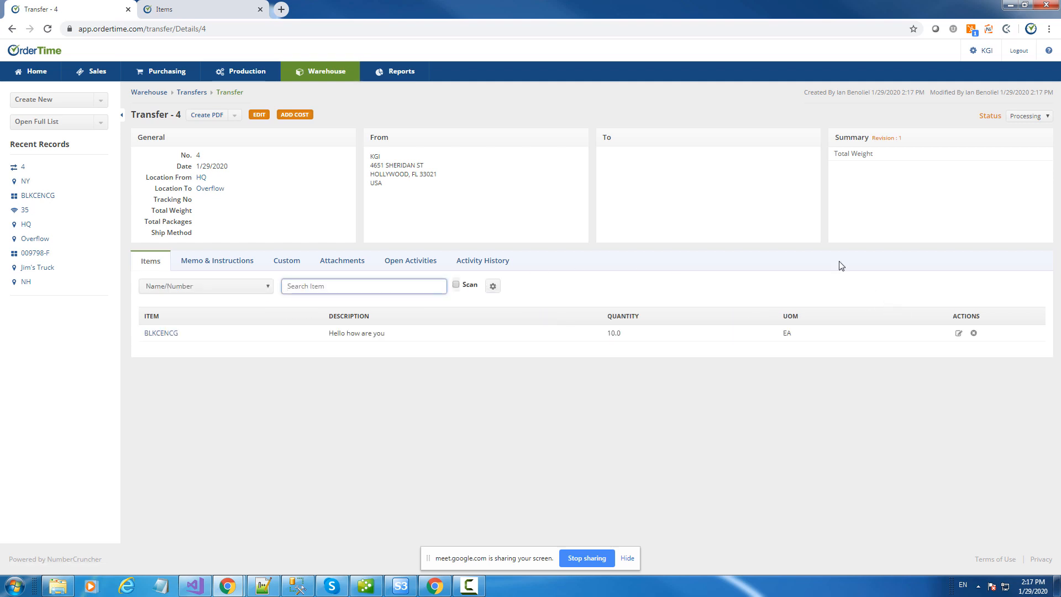
- Check the BLKCENCG transfer line's source and destination bins and set destination bin OV001's quantity to 5
click(959, 335)
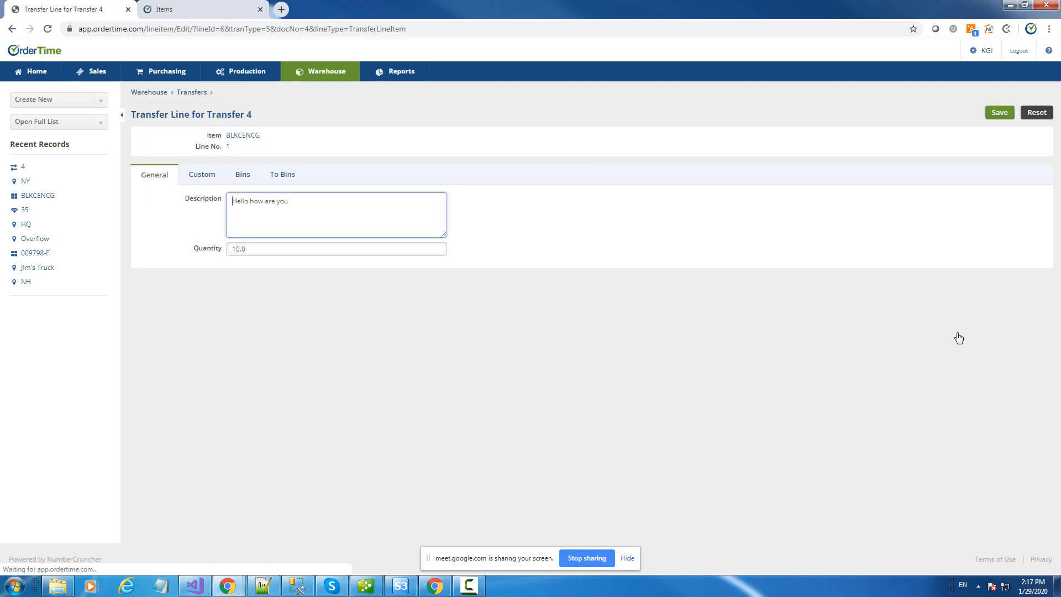
click(241, 175)
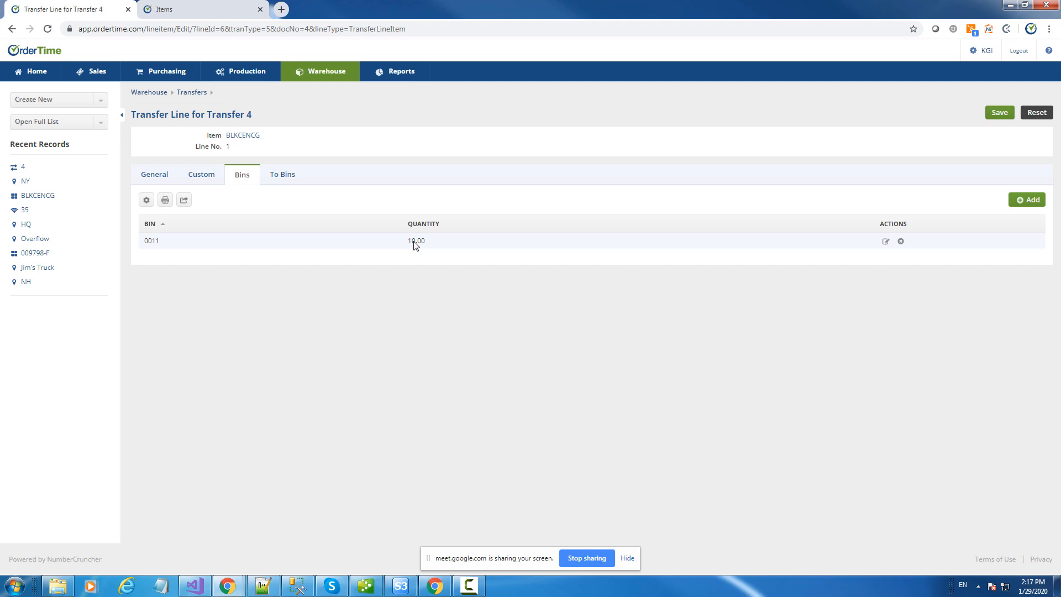
click(281, 180)
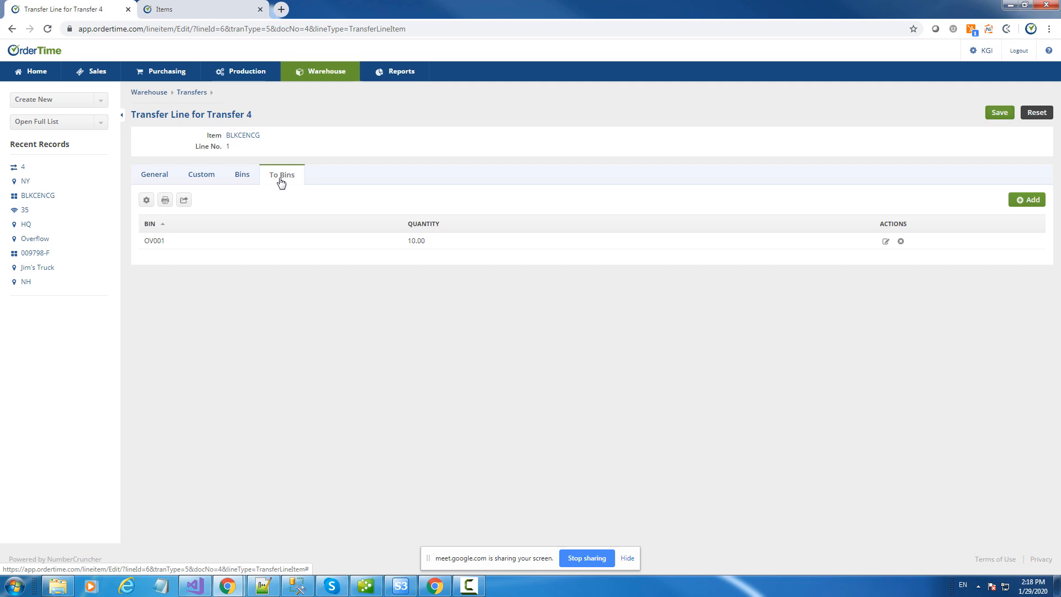
click(232, 180)
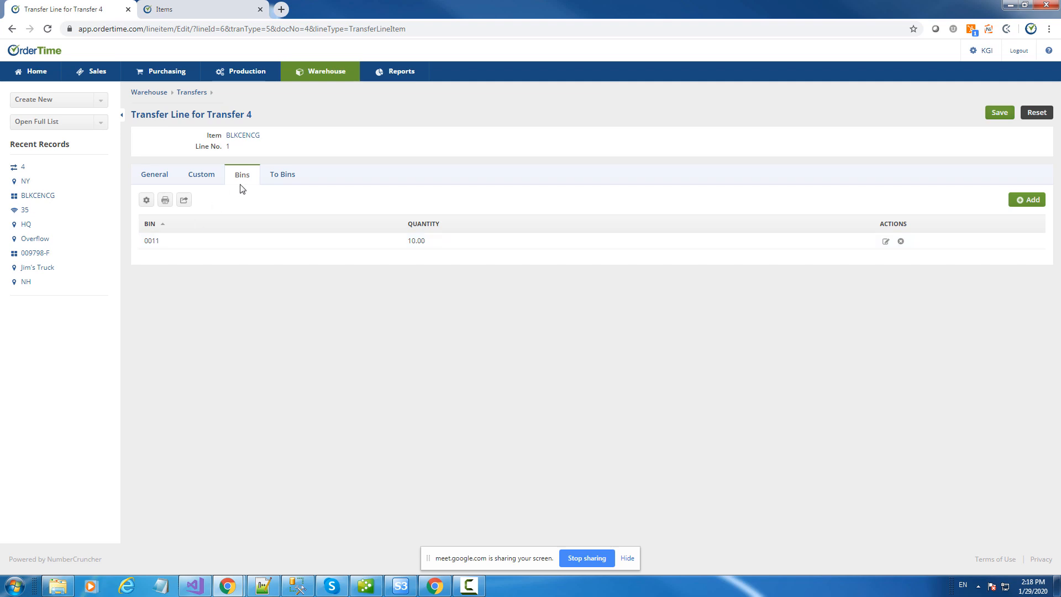
click(286, 175)
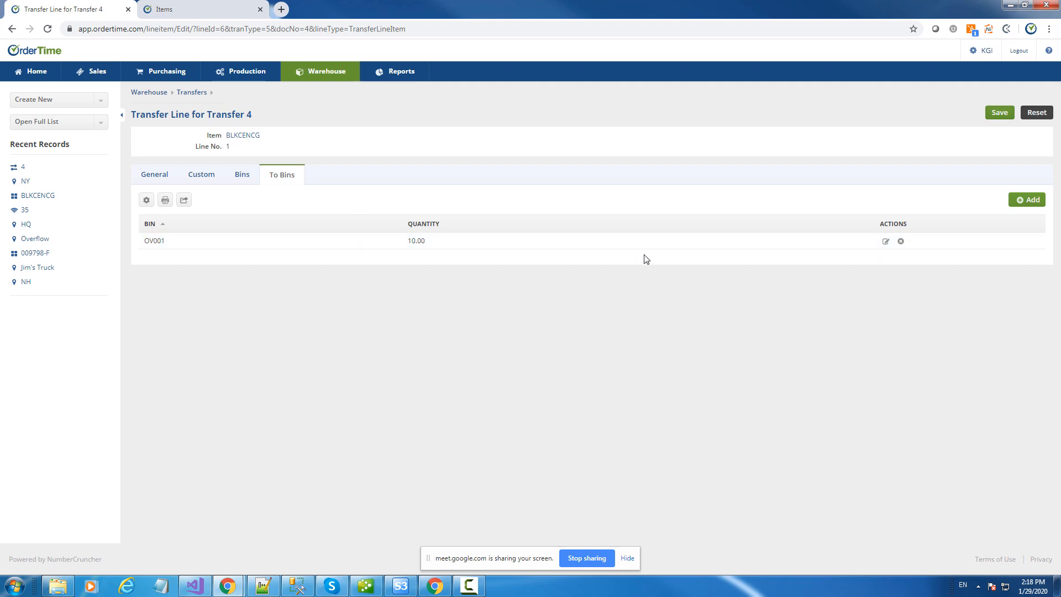
click(887, 247)
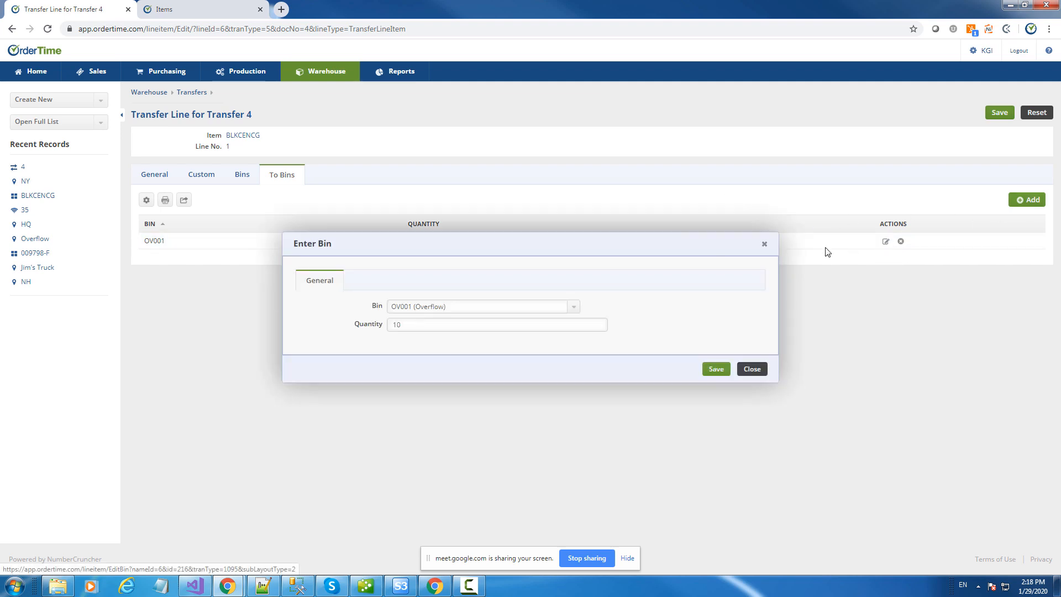
click(372, 326)
text(5)
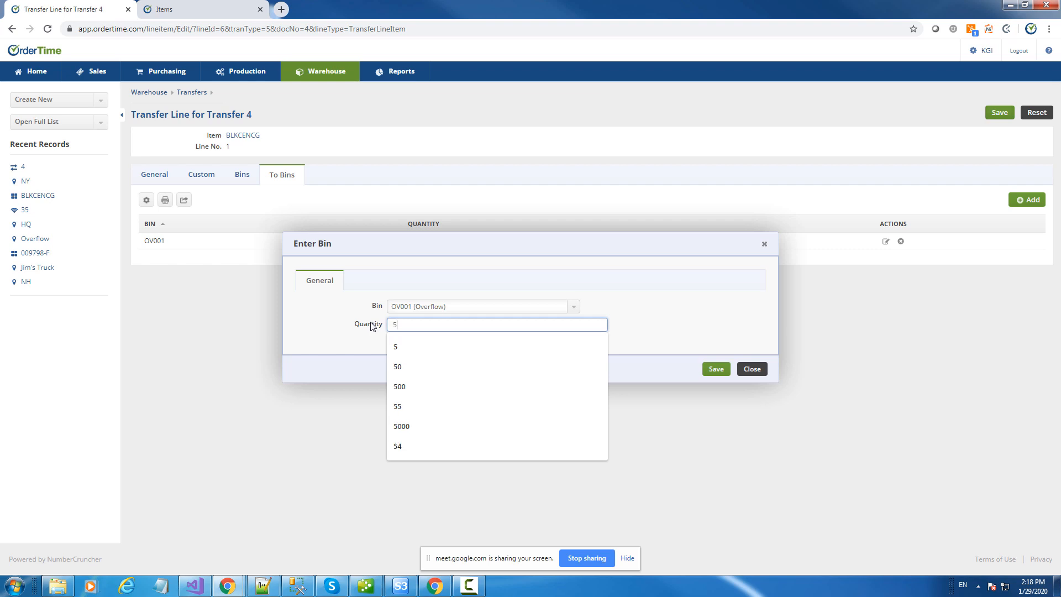
click(710, 371)
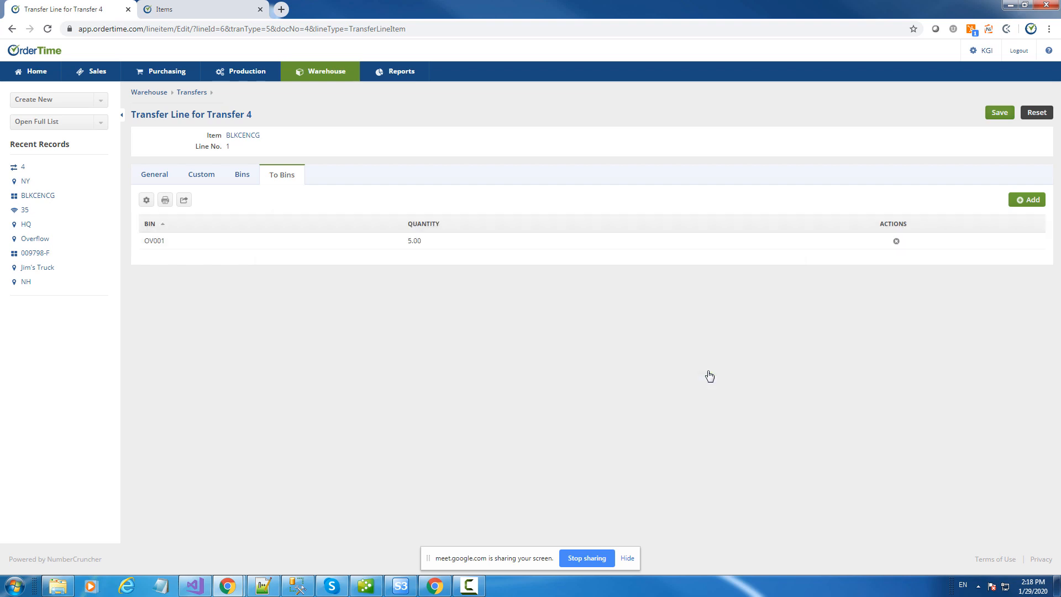
- Add destination bin OV002 (Overflow) with a quantity of 5 to the BLKCENCG transfer line
click(1032, 200)
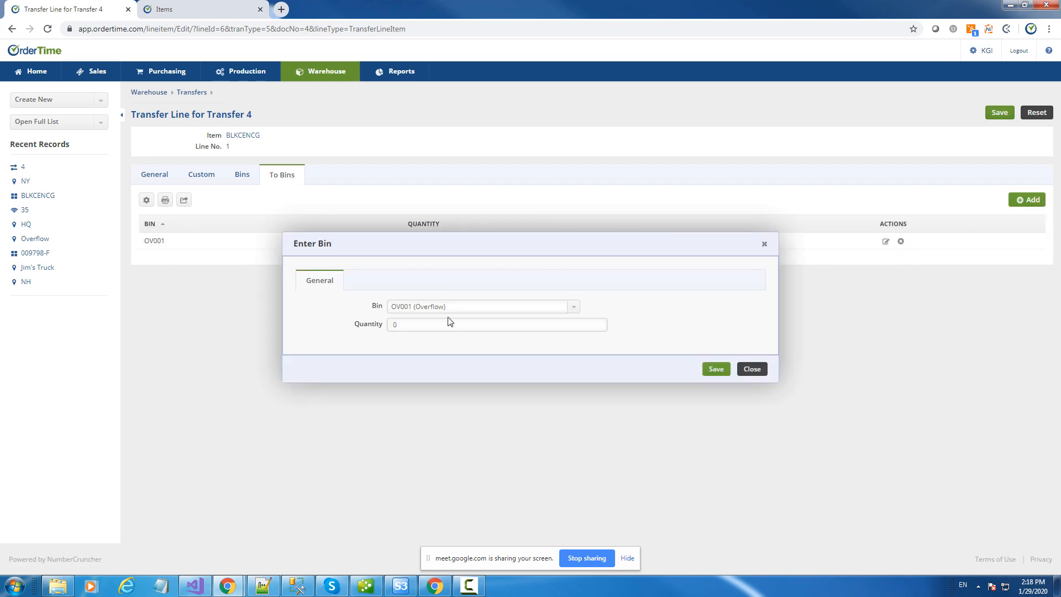
click(462, 306)
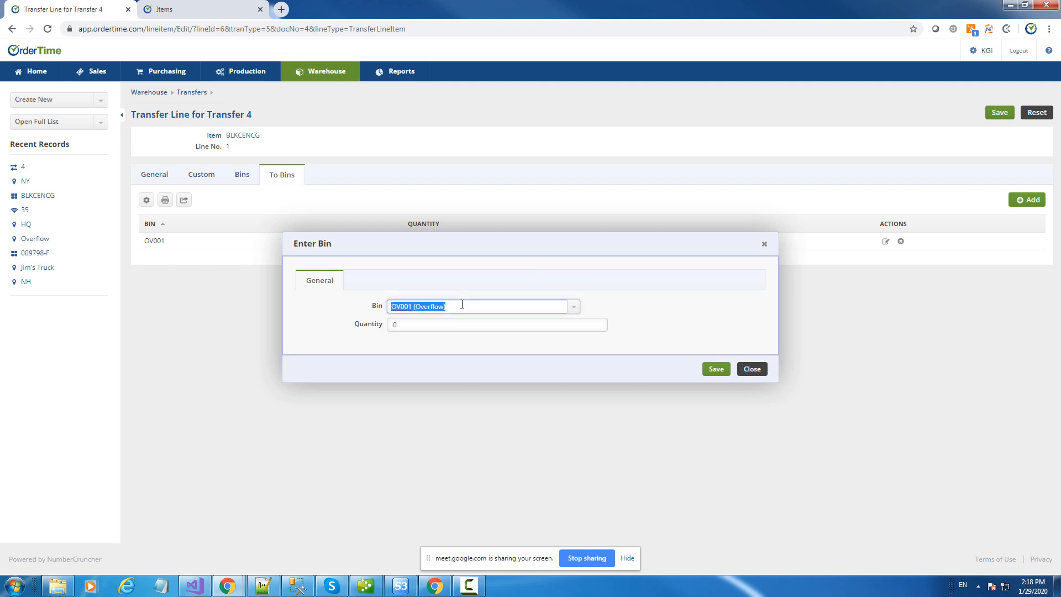
text(o)
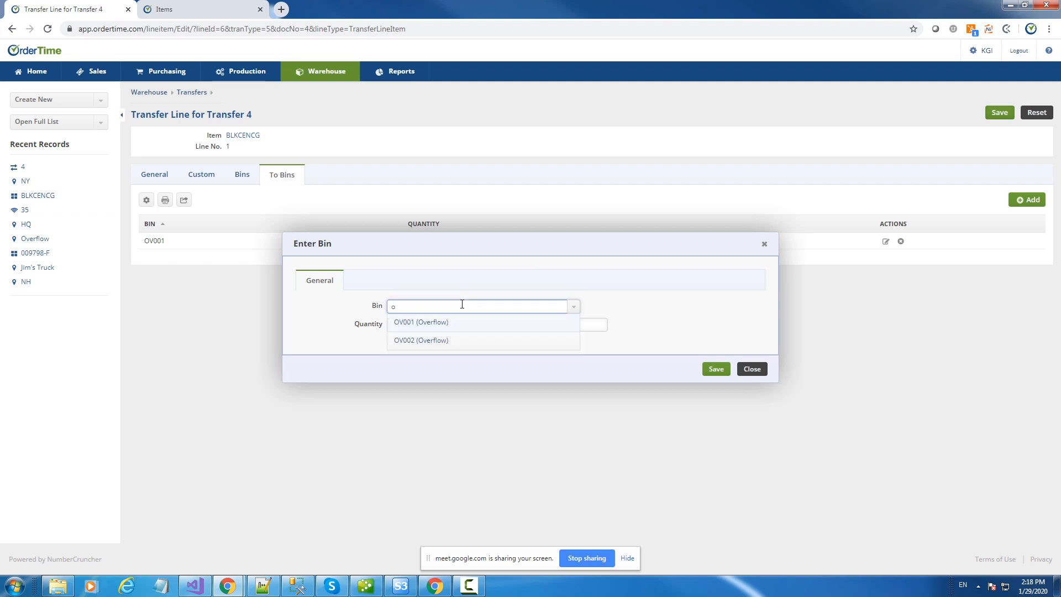
click(441, 341)
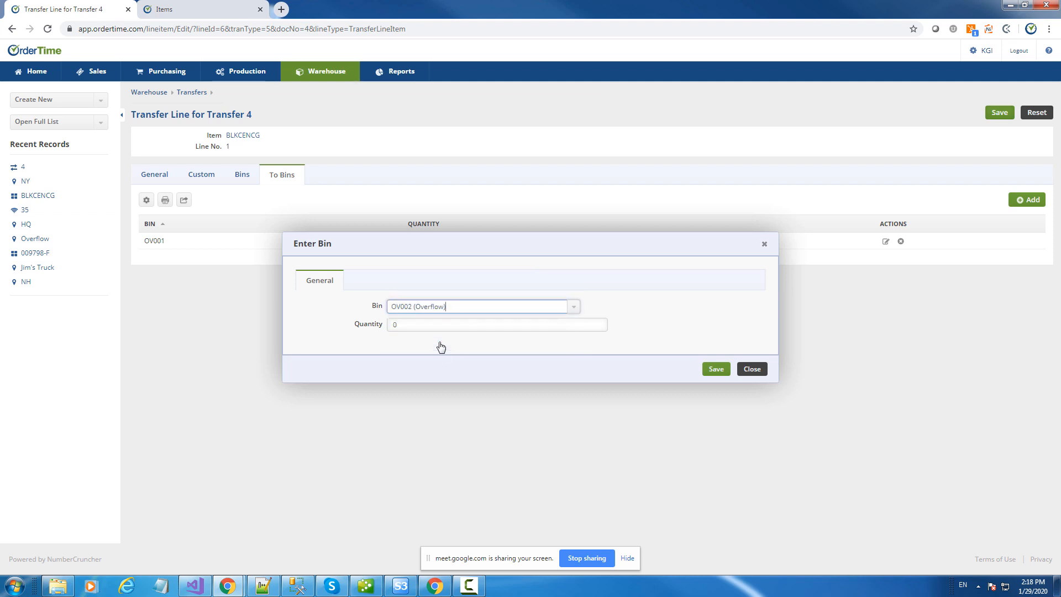
click(406, 325)
text(5)
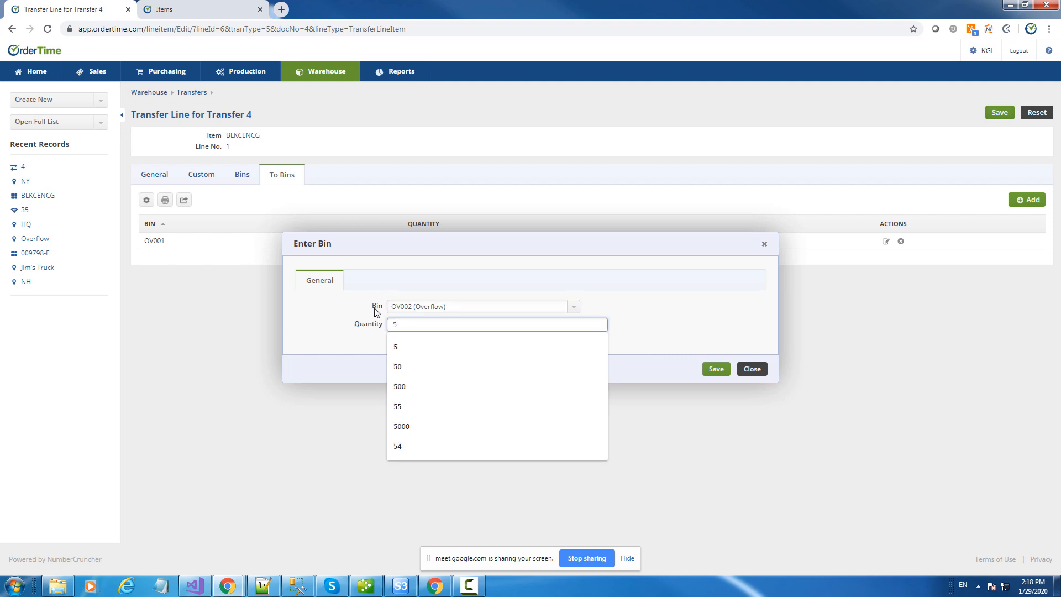
click(715, 370)
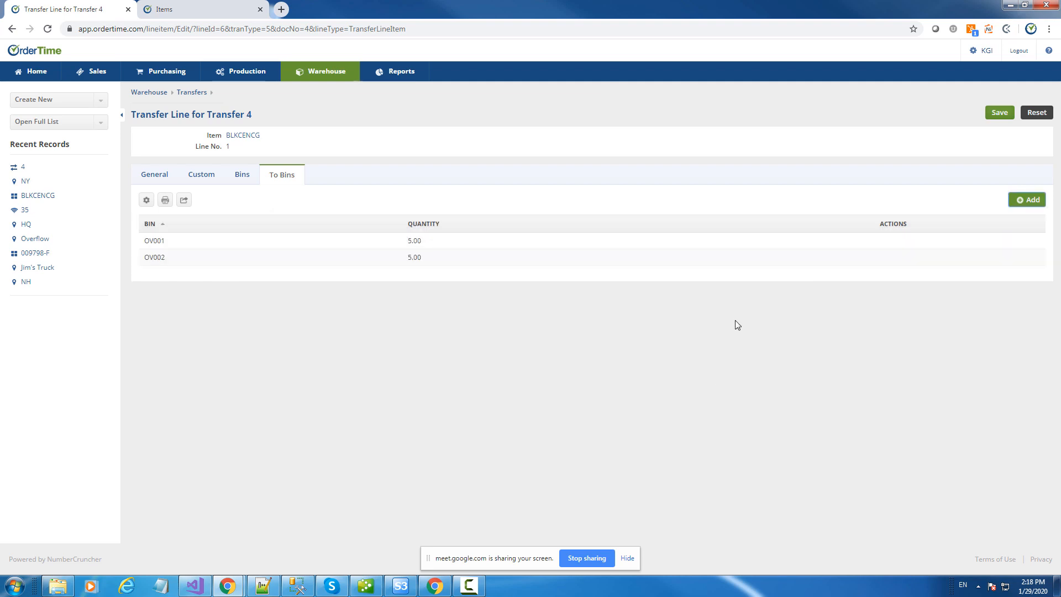
- Compare the transfer line's source and destination bins and return to the transfer's details
click(241, 175)
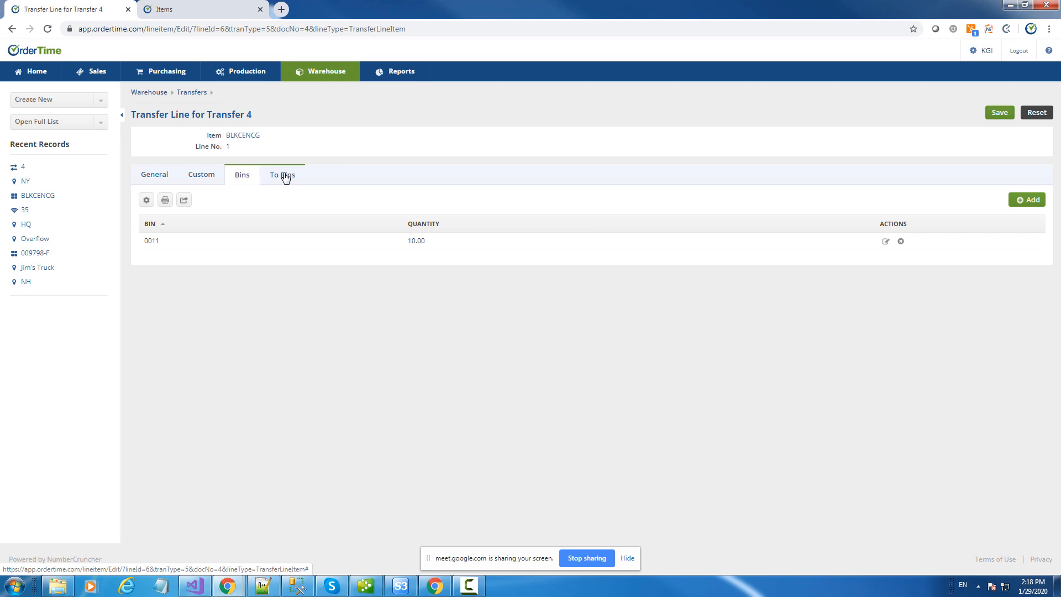
click(285, 177)
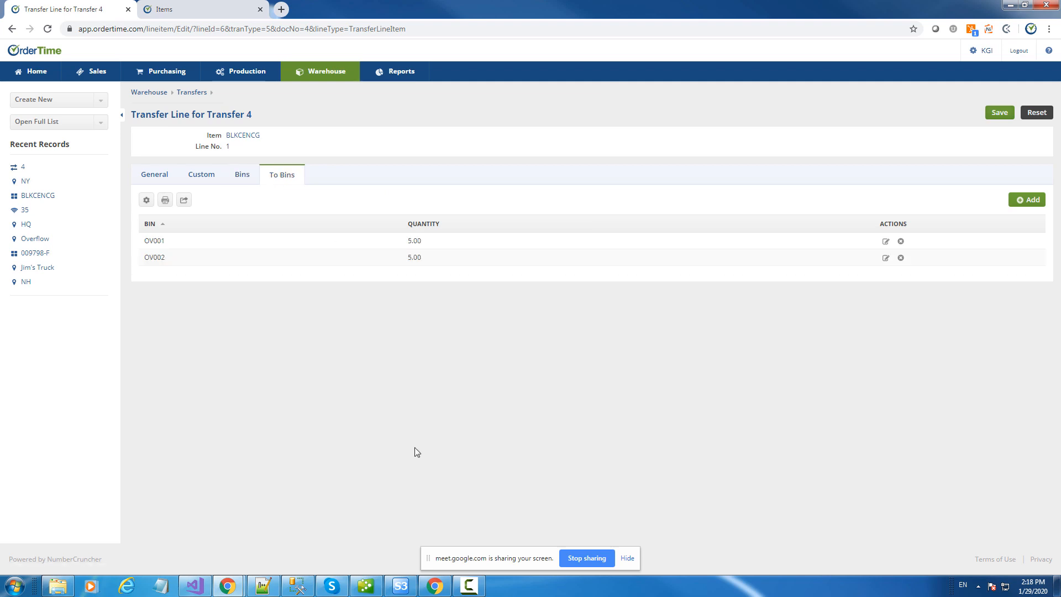
click(220, 118)
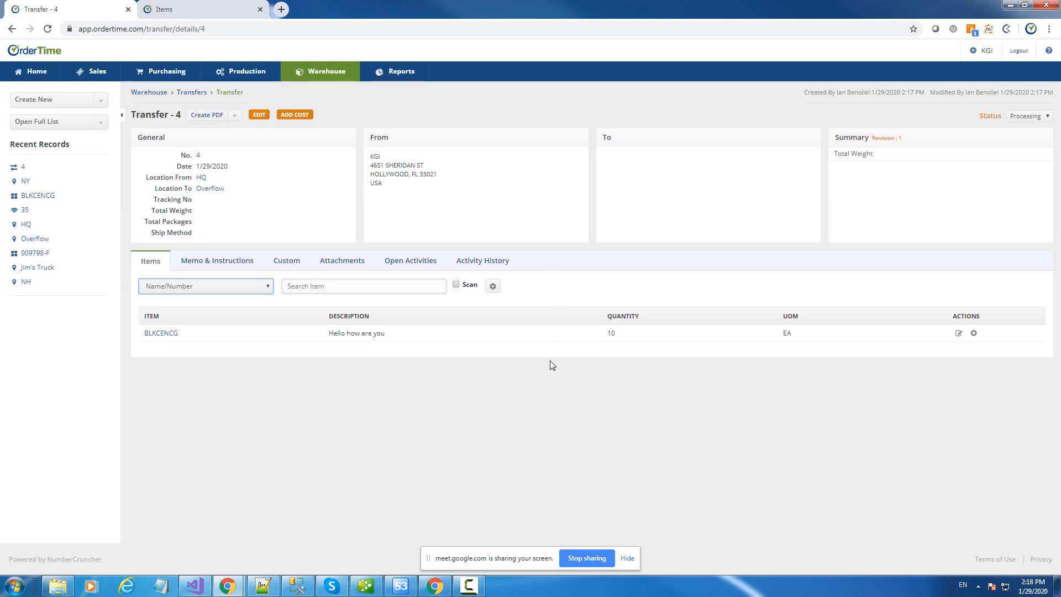
- Set the transfer's status to In Transit and check item BLKCENCG's inventory by location and bin in a separate tab
click(1023, 119)
click(1024, 137)
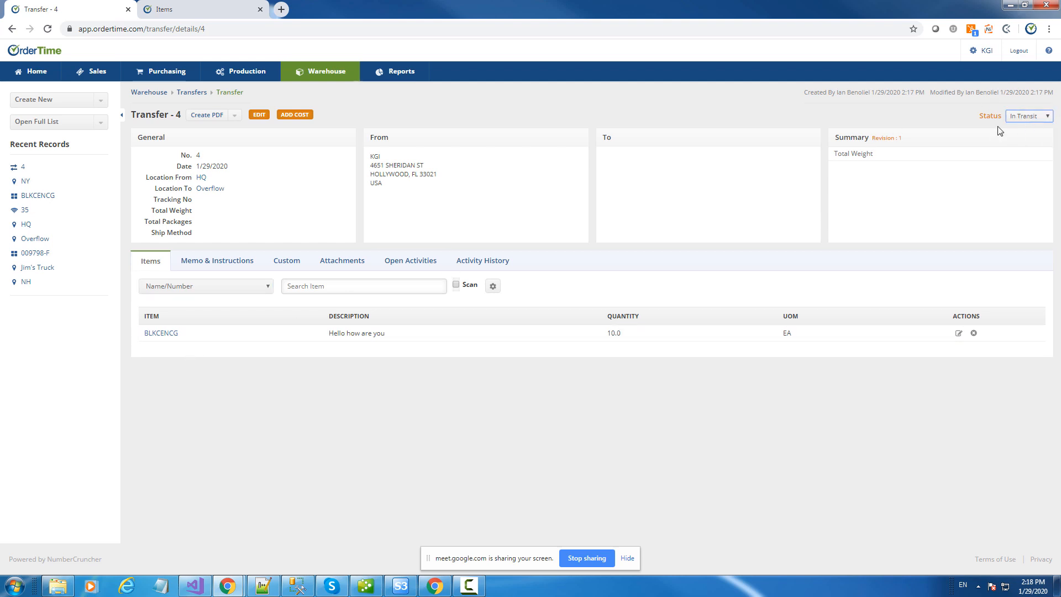
right_click(157, 334)
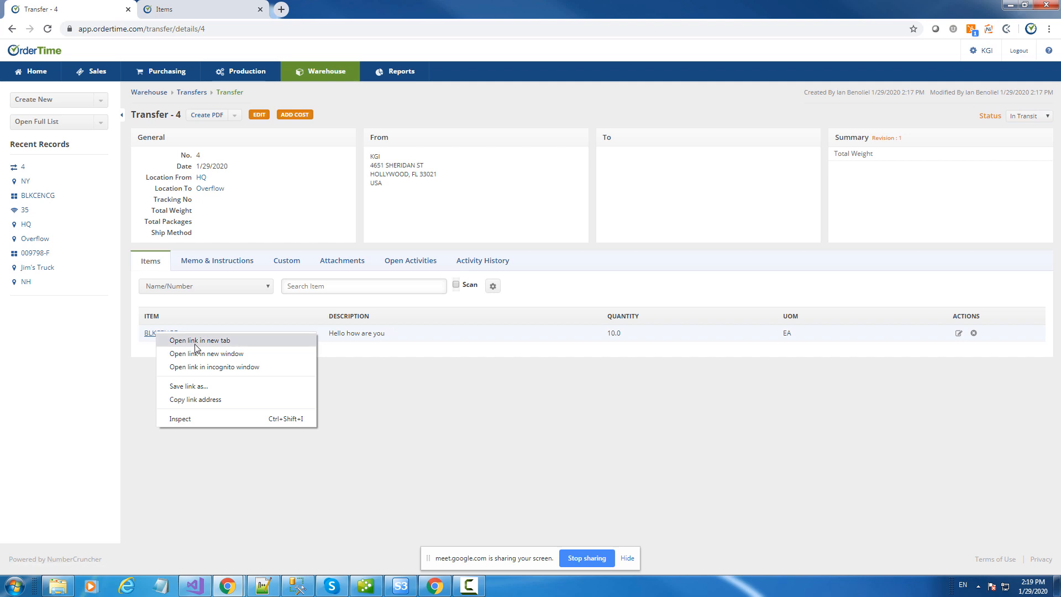
click(195, 341)
click(299, 10)
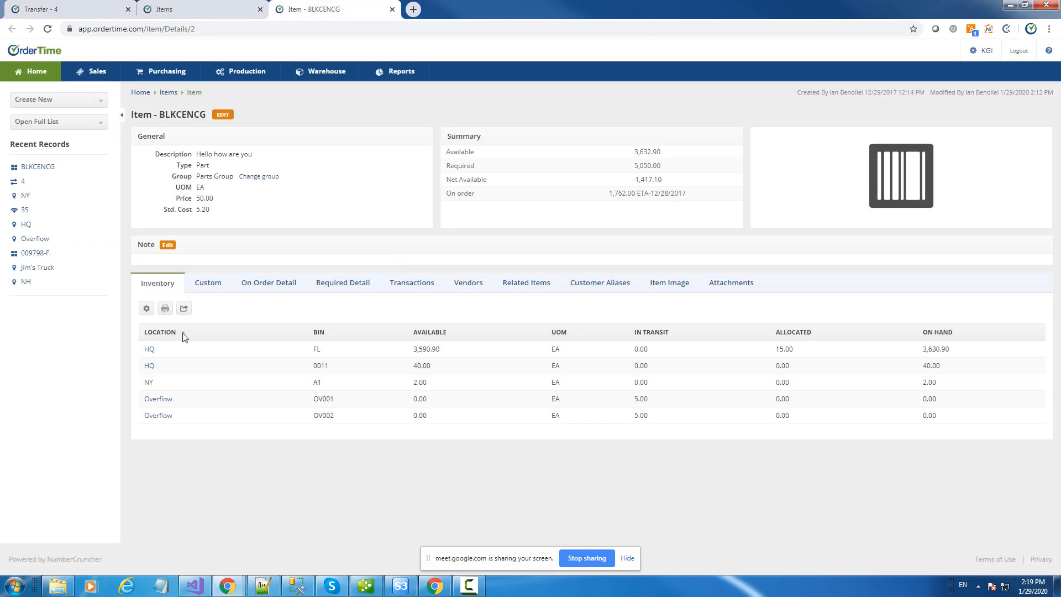
click(145, 309)
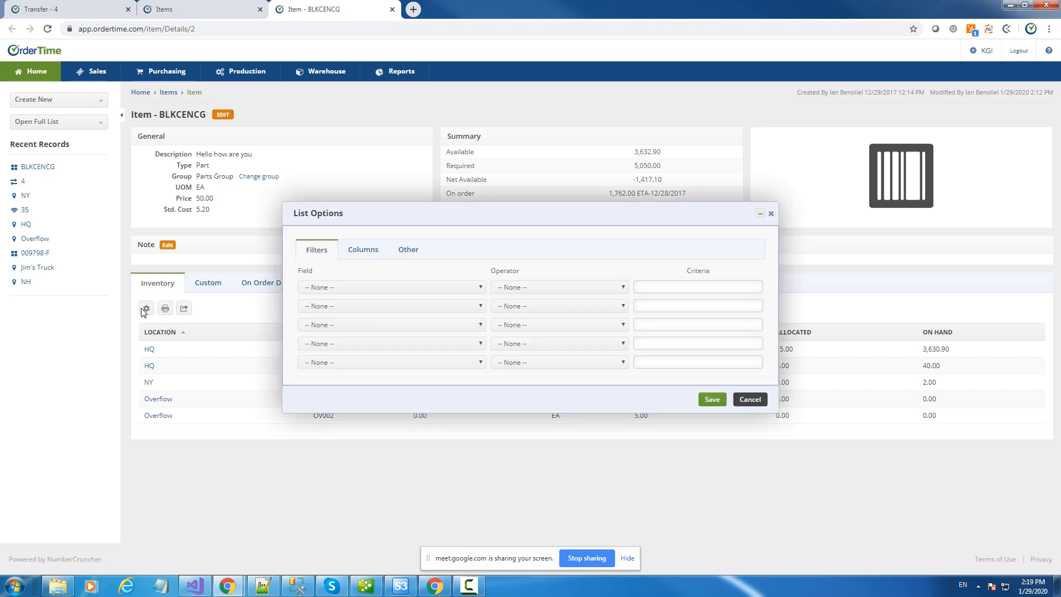
click(769, 214)
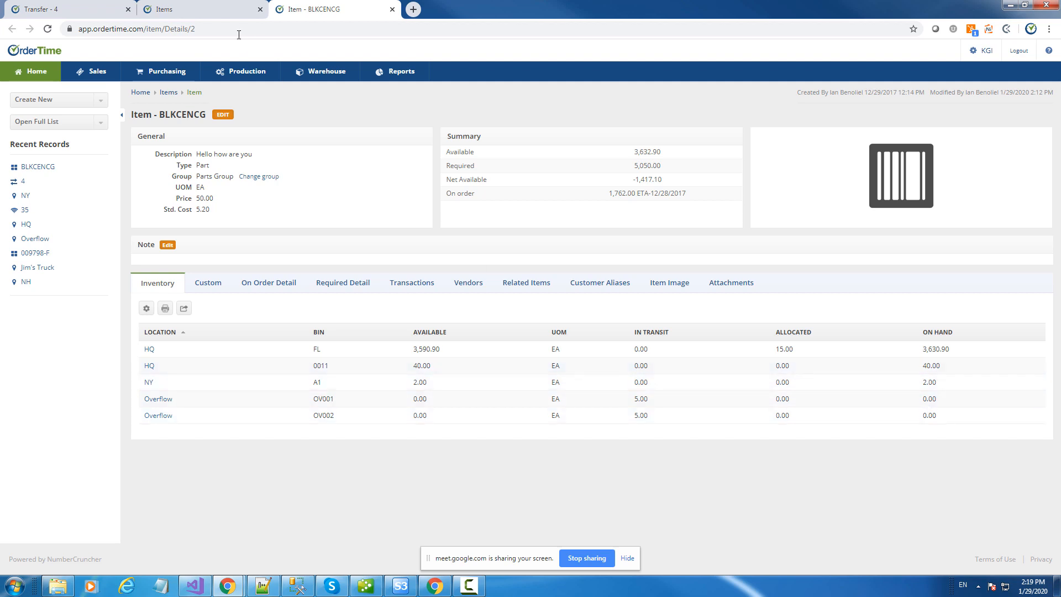
- Set the transfer's status to Received and refresh item BLKCENCG's inventory by bin
click(31, 6)
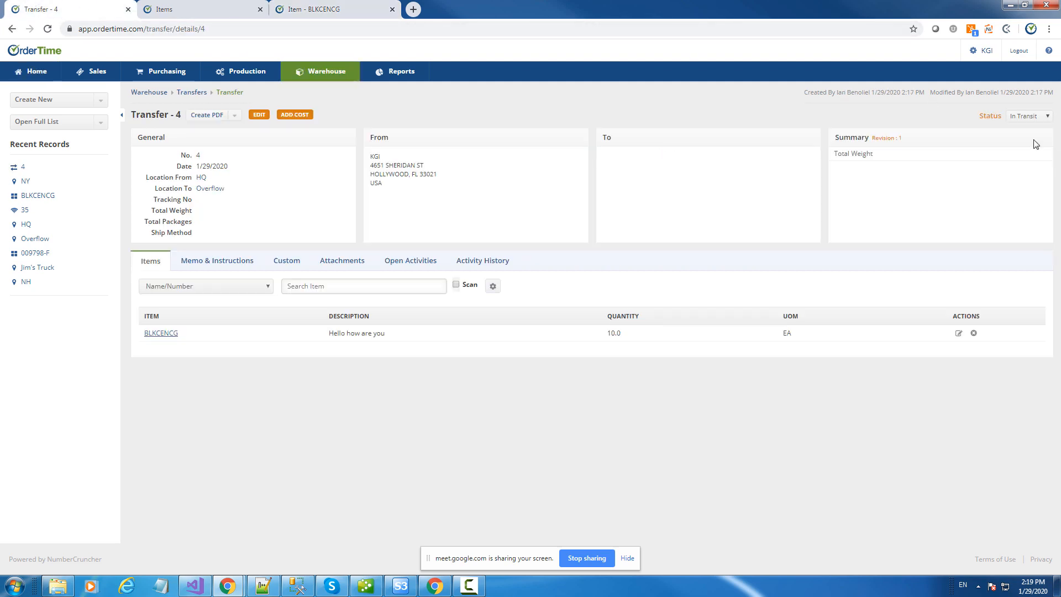
click(1025, 117)
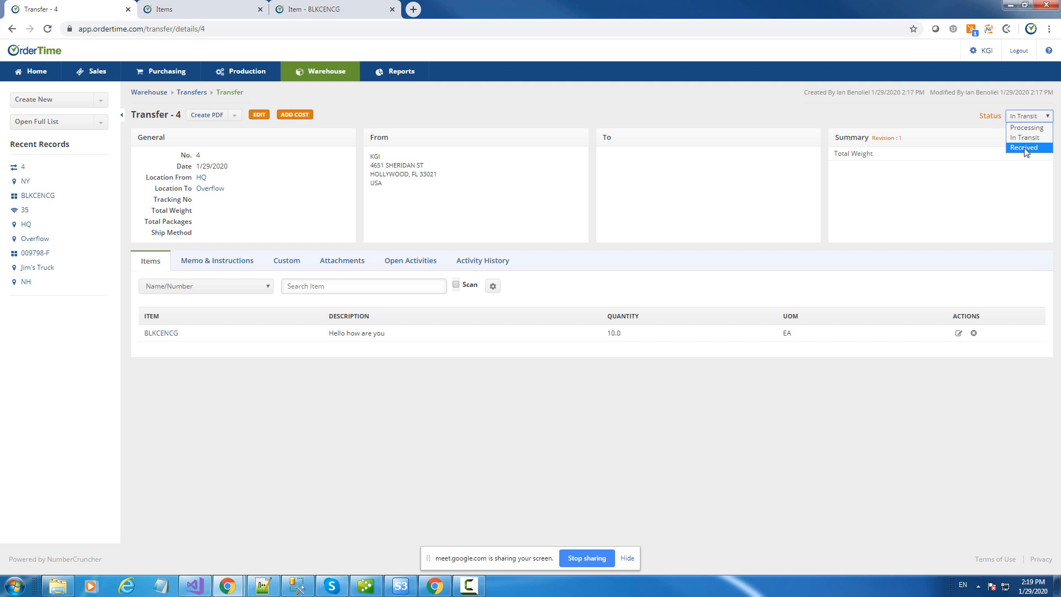
click(1024, 147)
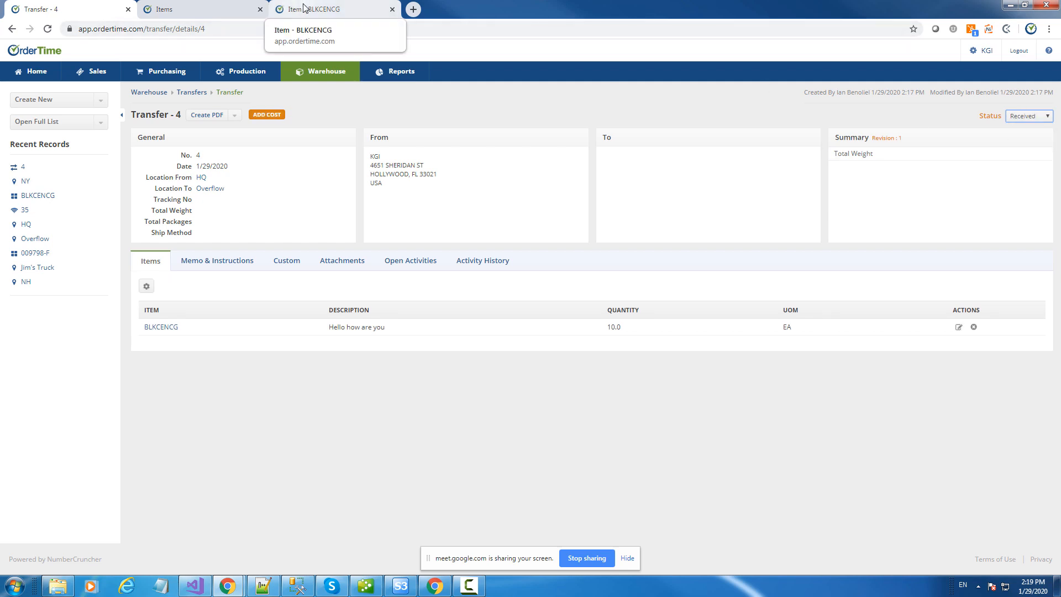
click(304, 8)
click(49, 30)
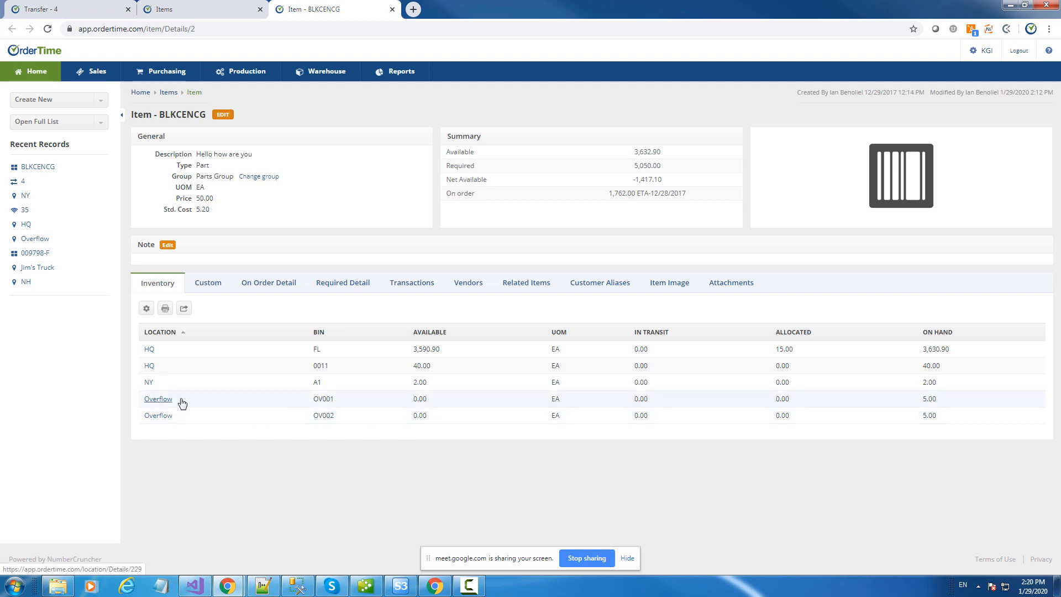
- Add the Unavailable column to item BLKCENCG's inventory list and save the list options
click(147, 309)
click(365, 250)
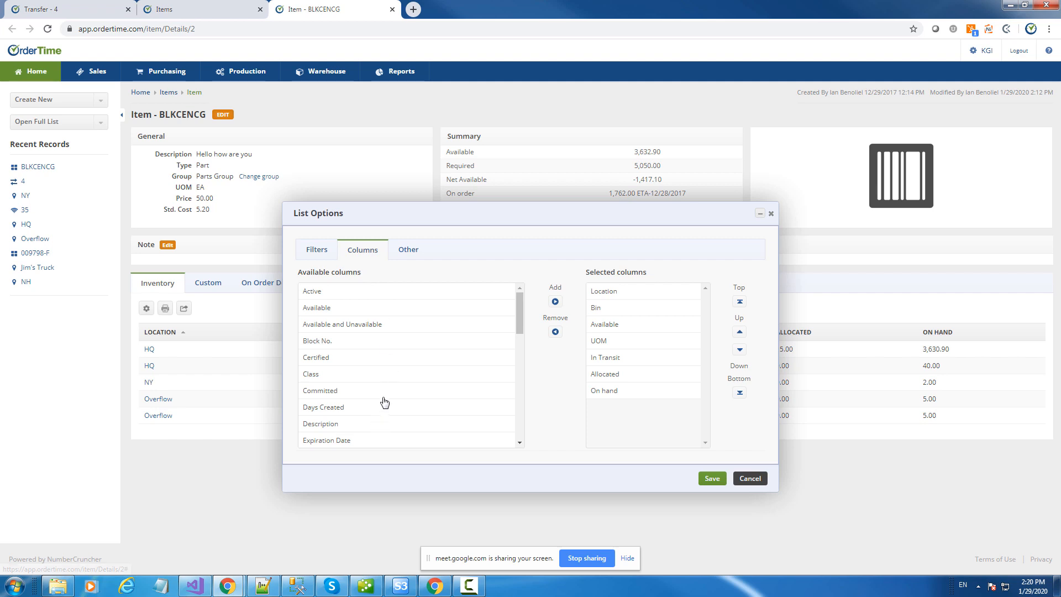
scroll(387, 404, down, 10)
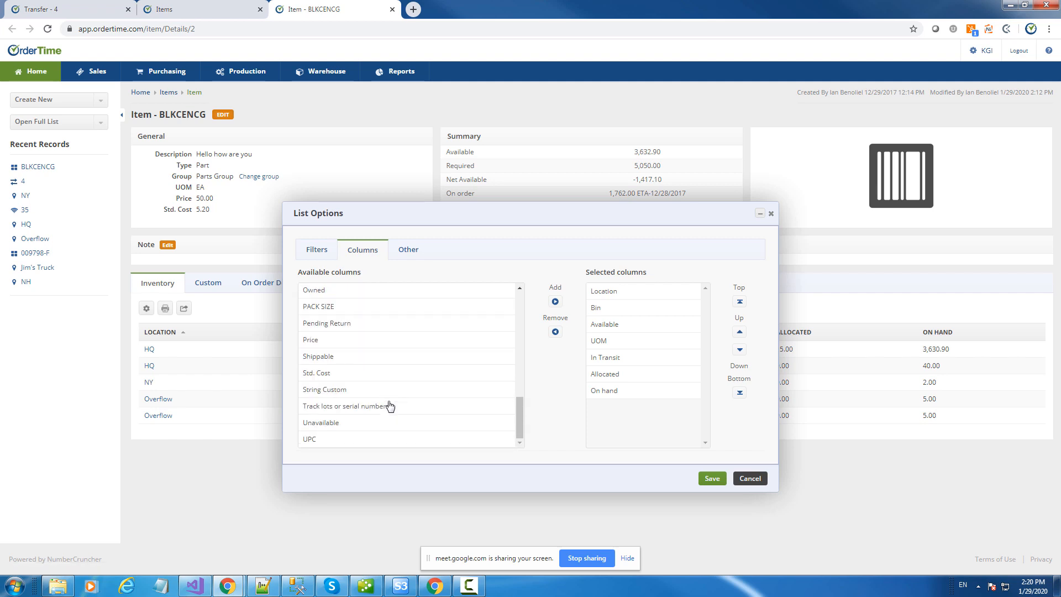
click(335, 426)
click(556, 302)
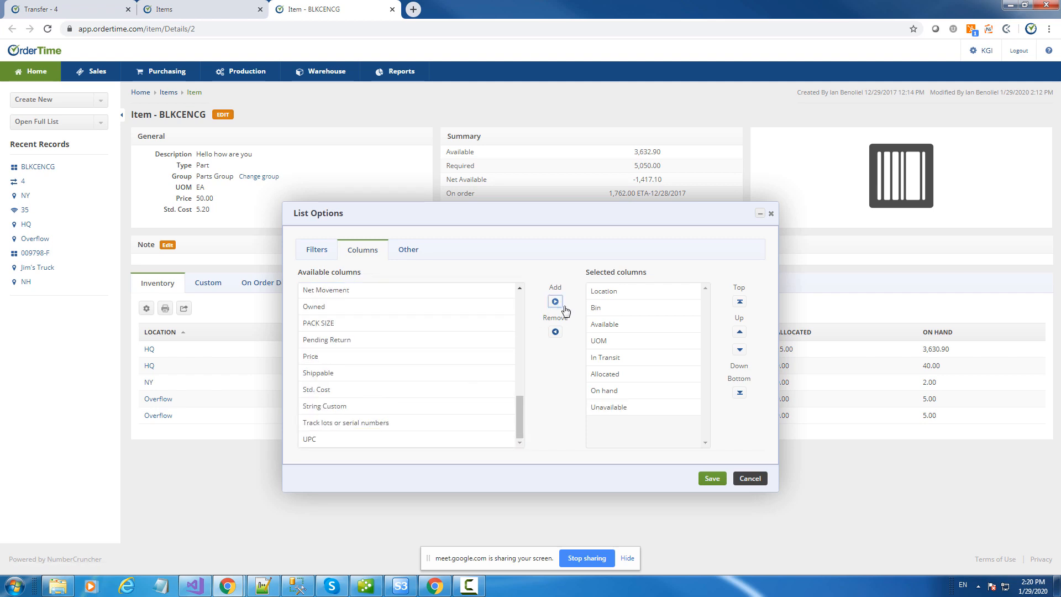
click(713, 479)
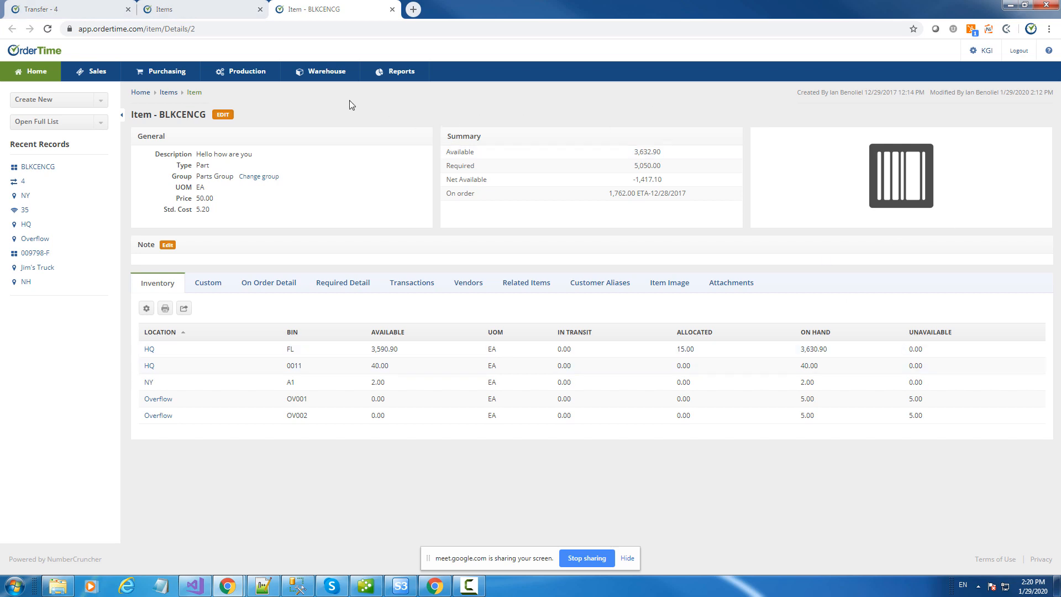
- Start a new bin move in the warehouse at location HQ with FL as the source bin
click(330, 77)
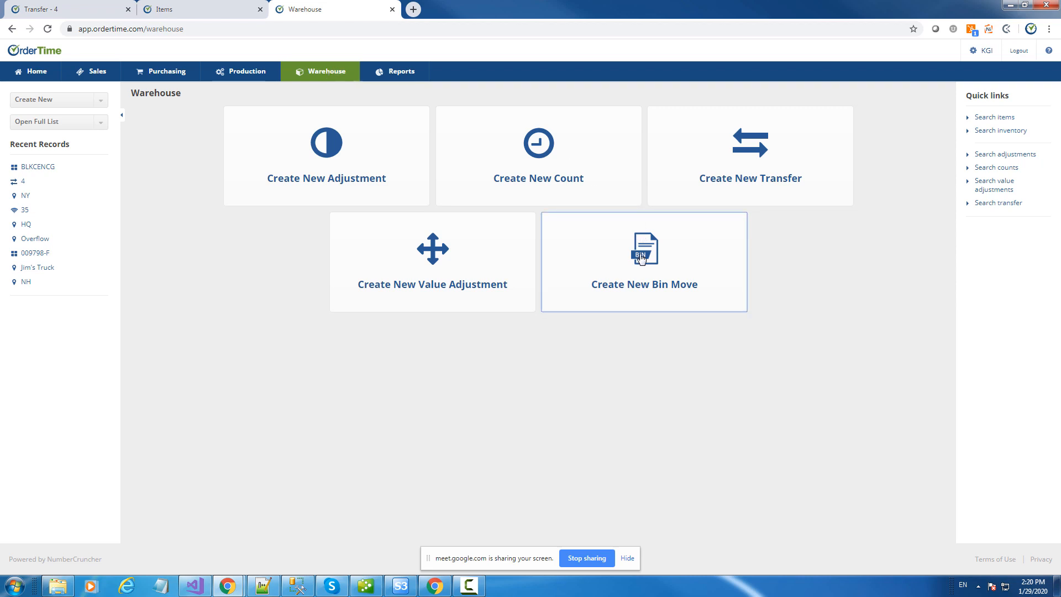
click(641, 258)
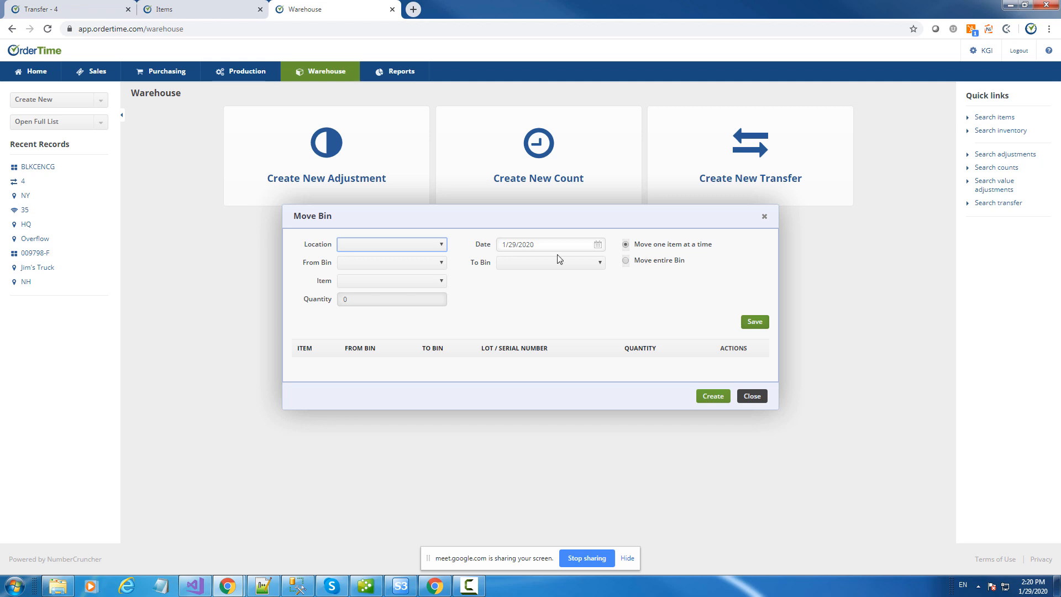
click(376, 243)
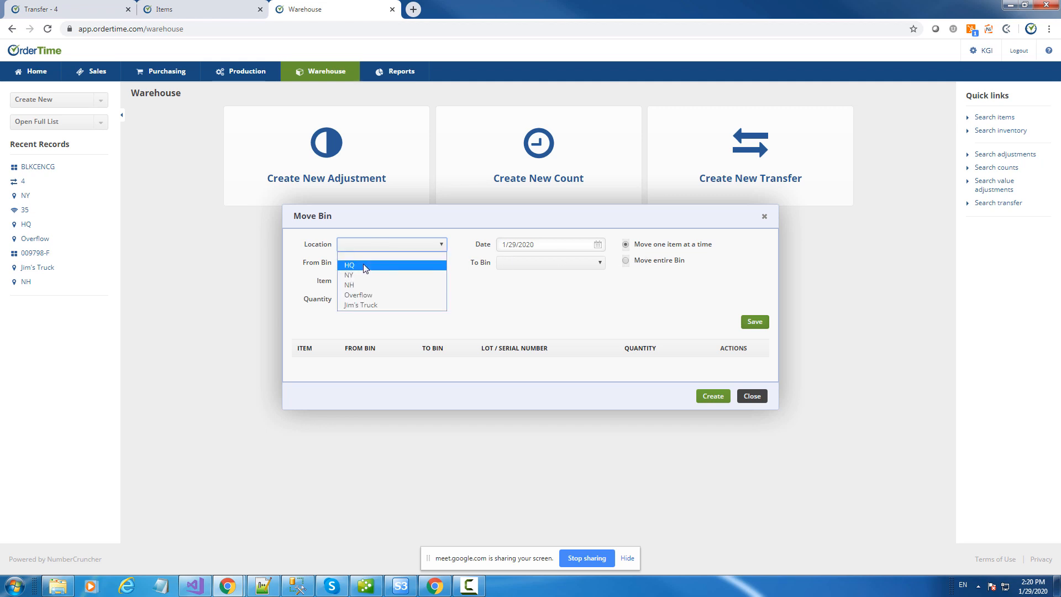
click(363, 264)
click(364, 264)
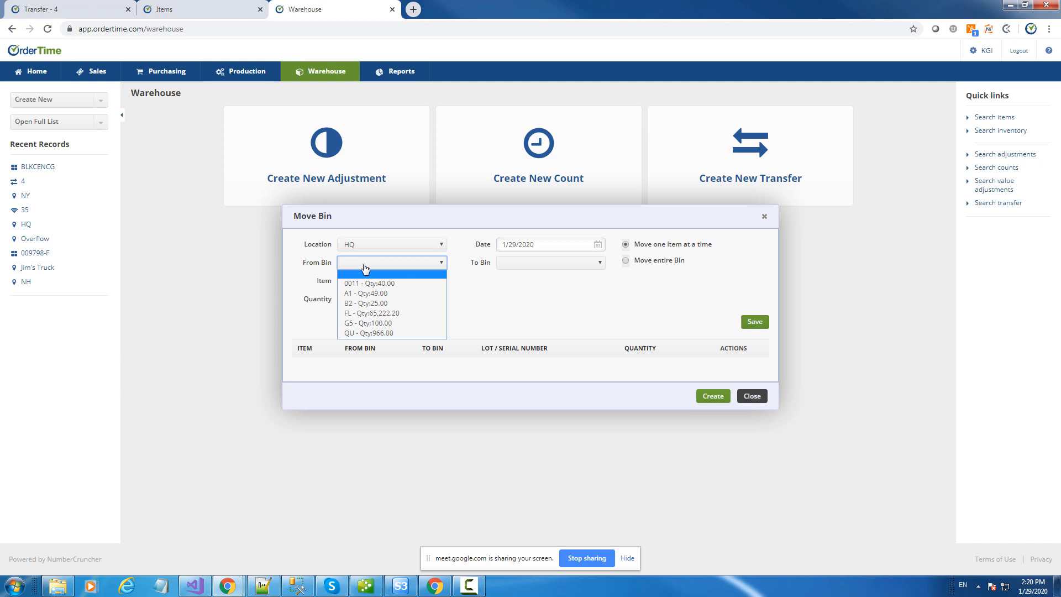
click(381, 314)
- Try FL as the destination bin, dismiss the alert, and set the destination bin to 0002
click(543, 264)
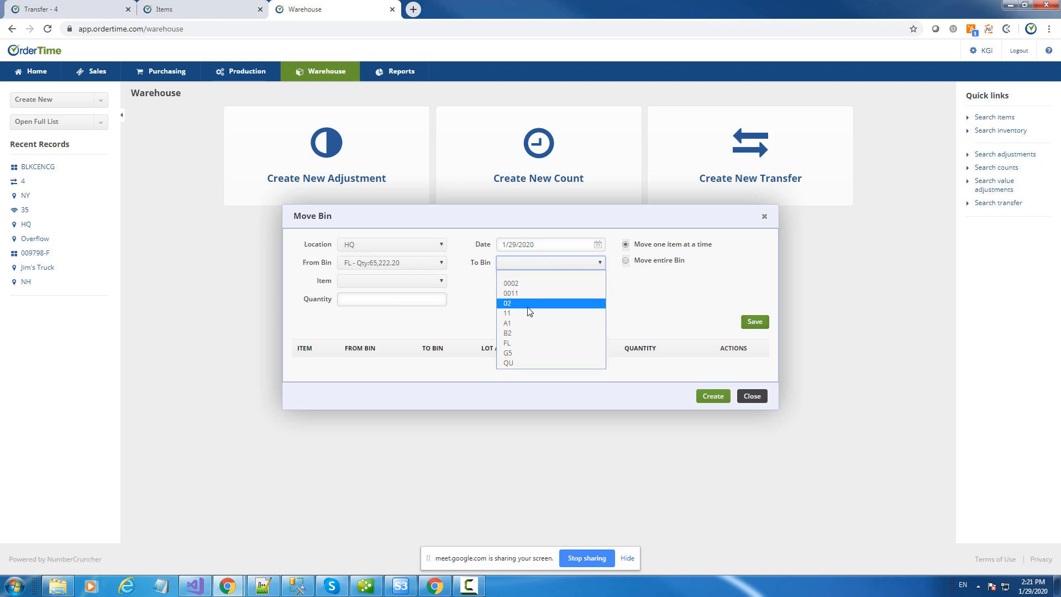
click(525, 343)
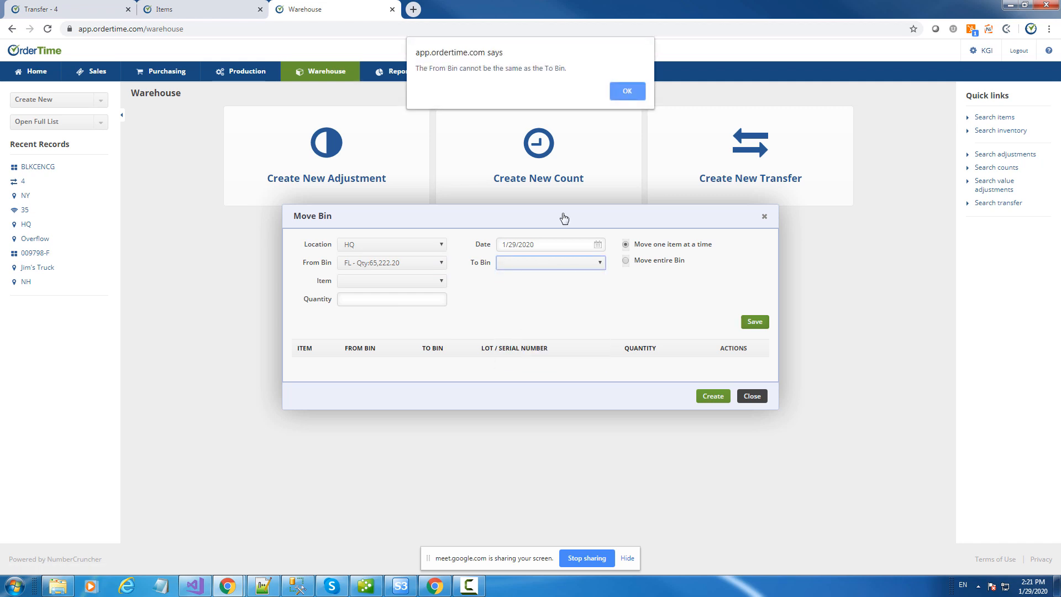
click(631, 92)
click(544, 265)
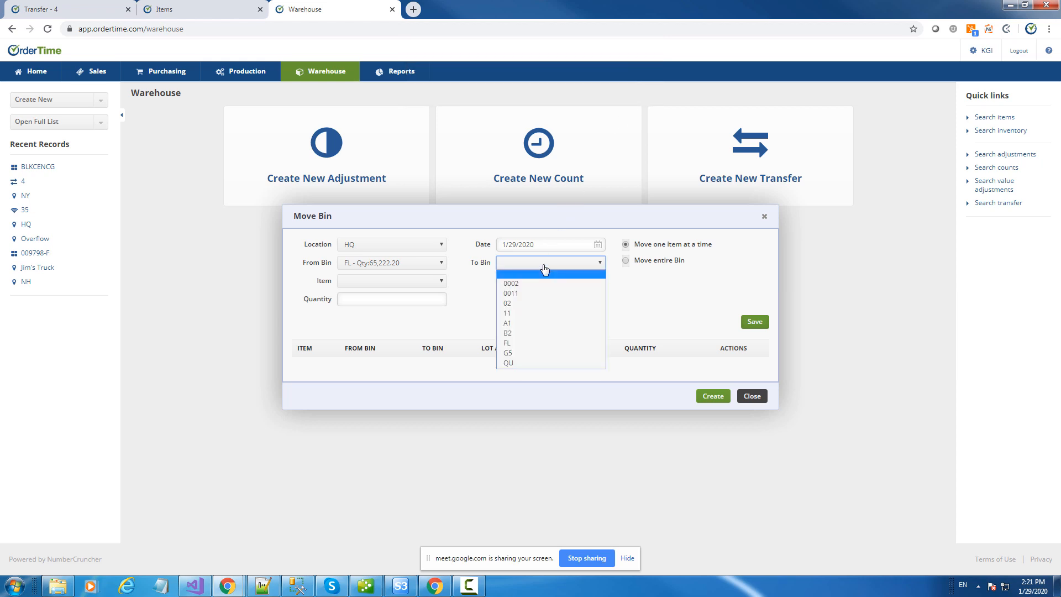
click(529, 283)
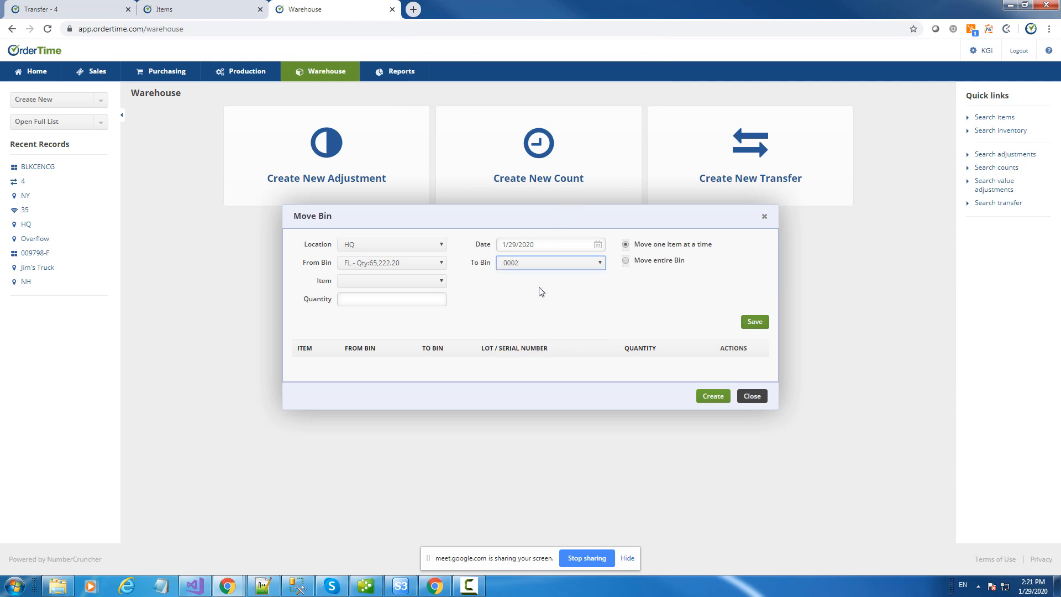
- Add item BLKCENCG with a quantity of 100 to the bin move from FL to 0002
click(345, 283)
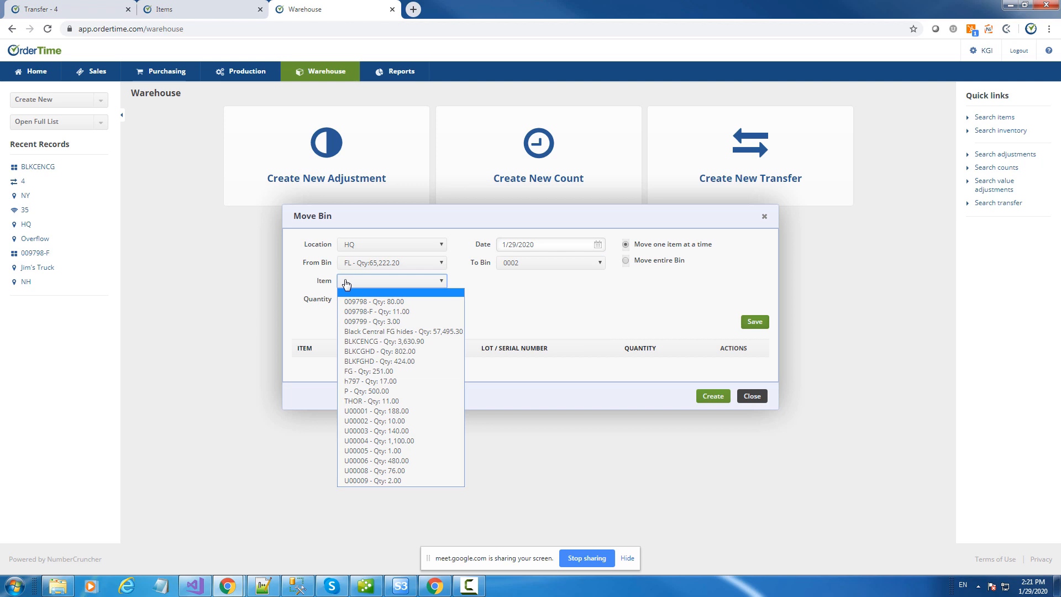
click(399, 340)
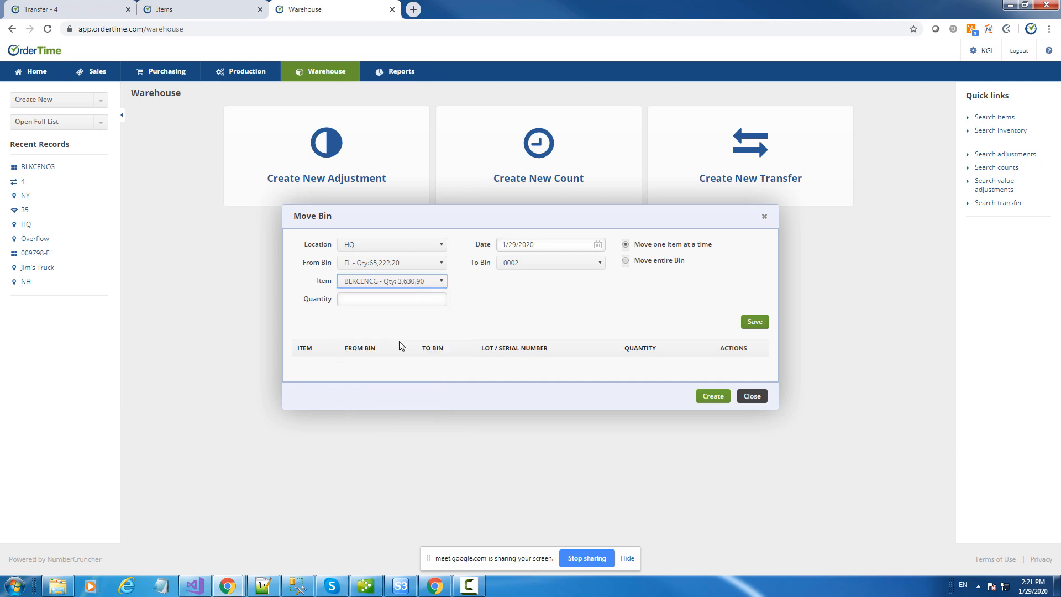
click(386, 301)
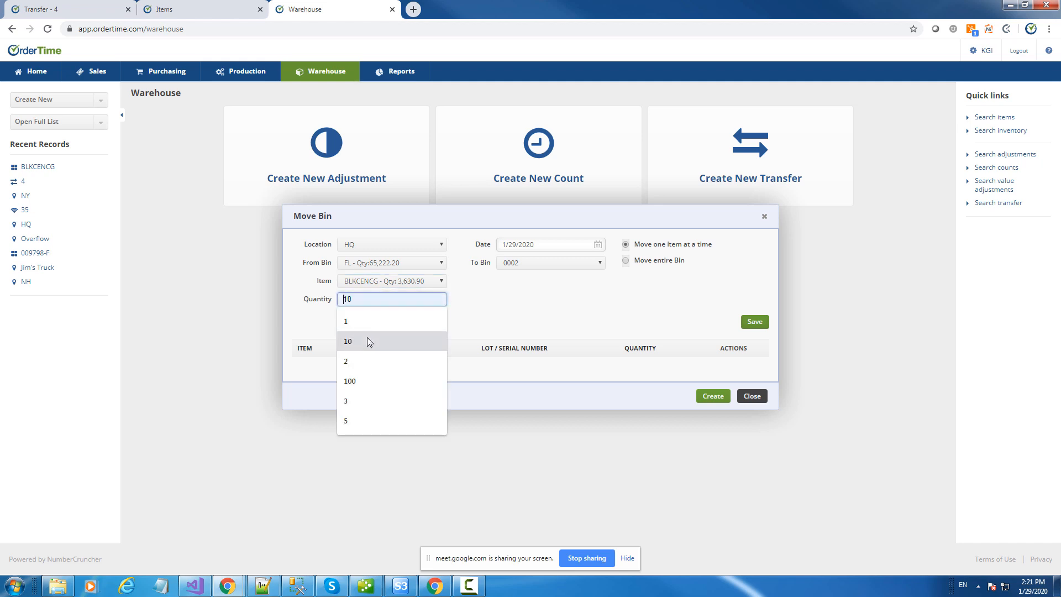
click(354, 380)
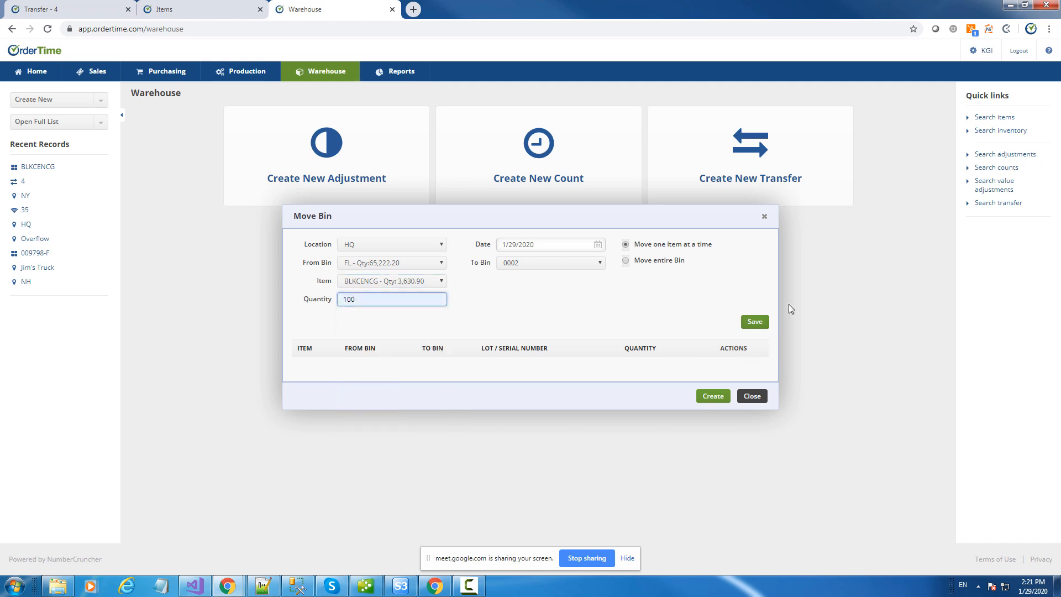
click(754, 322)
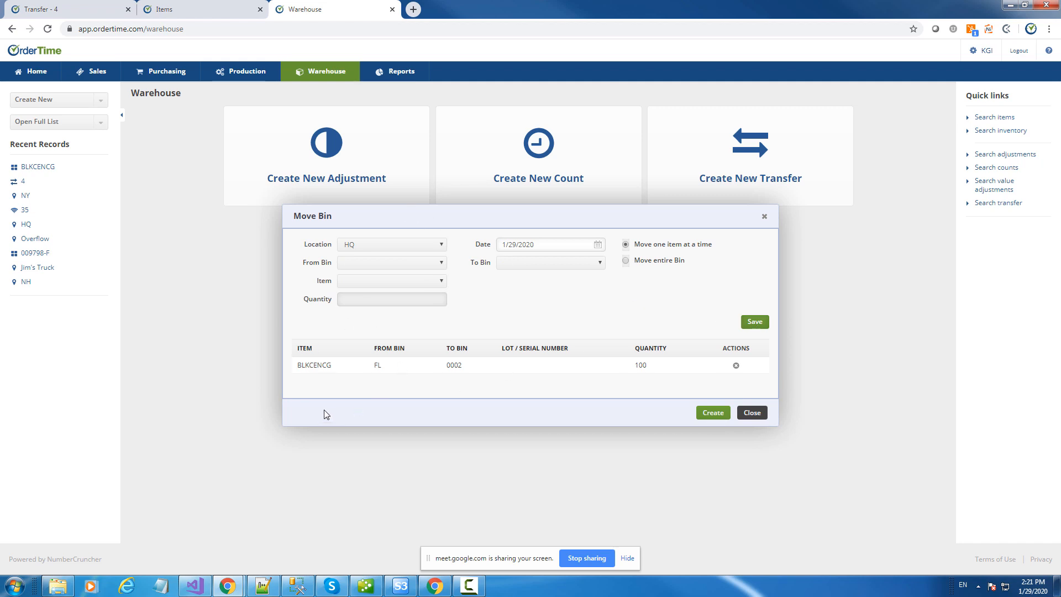
- Add a second bin move line for item BLKFGHD from bin FL to bin 0002 with a quantity of 10
click(378, 265)
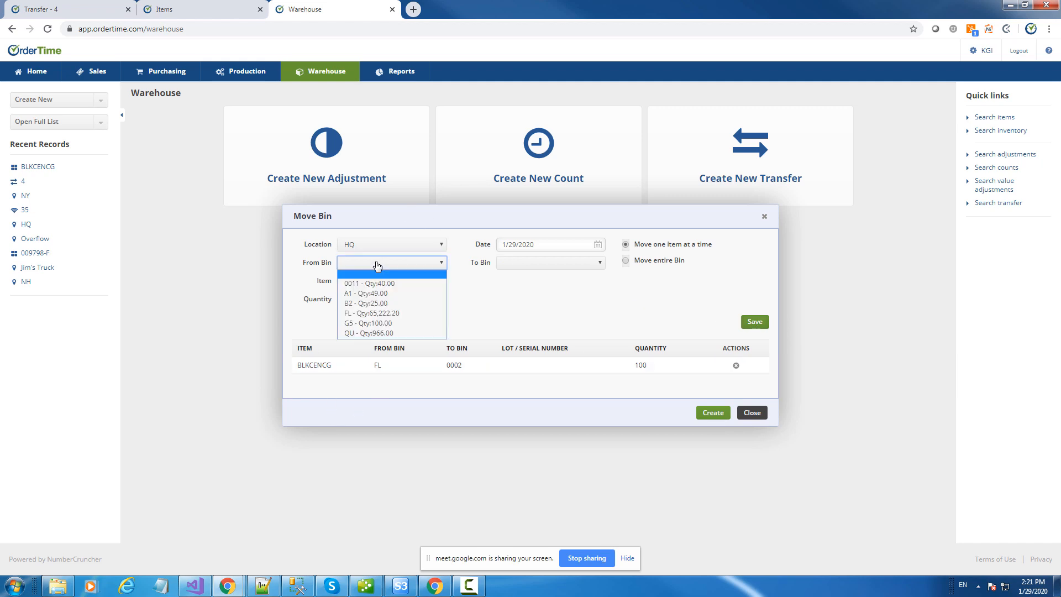
click(378, 313)
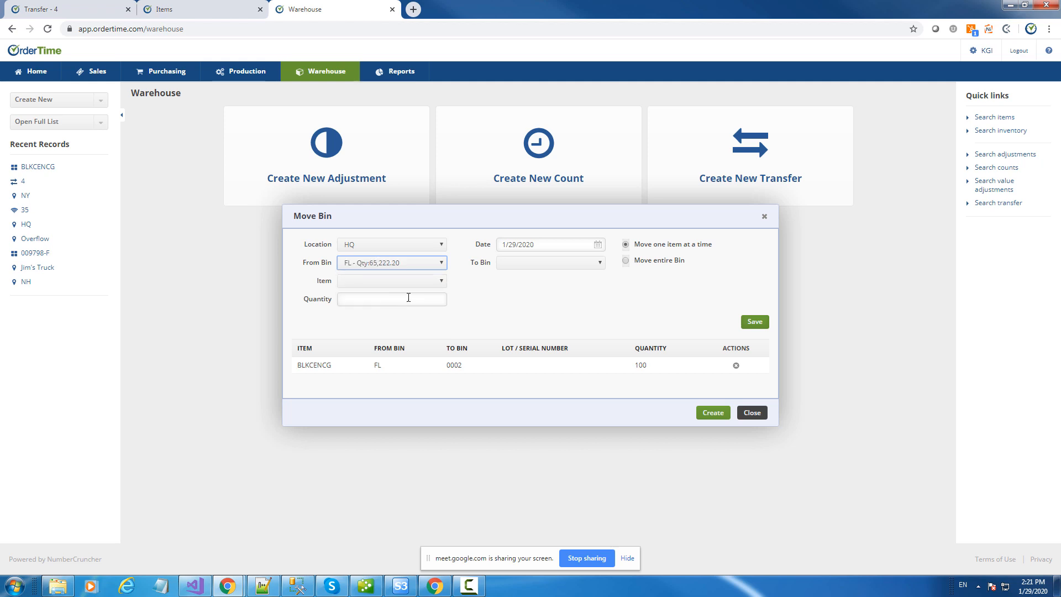
click(526, 264)
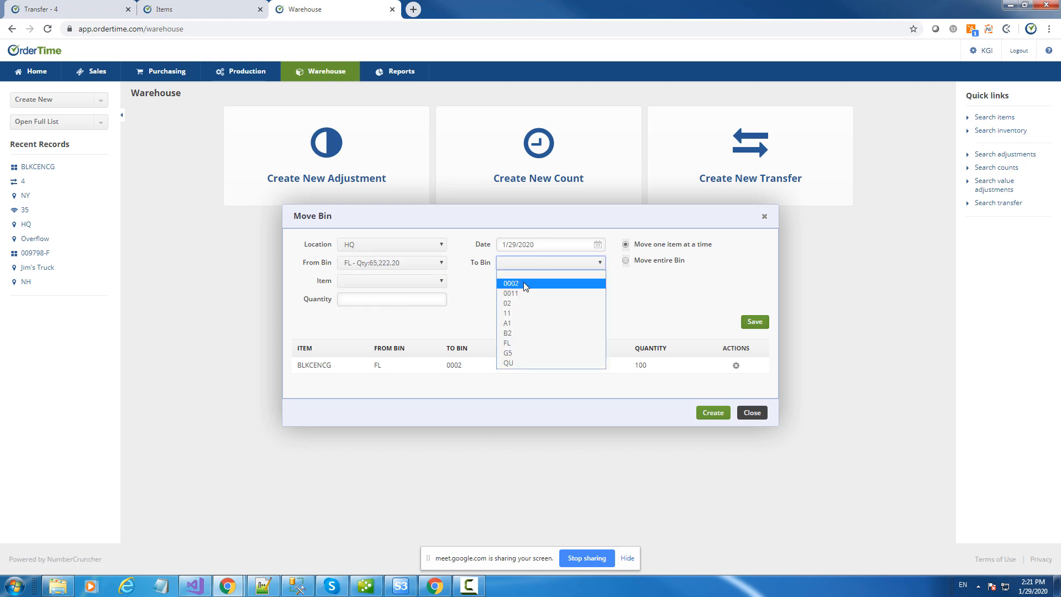
click(523, 283)
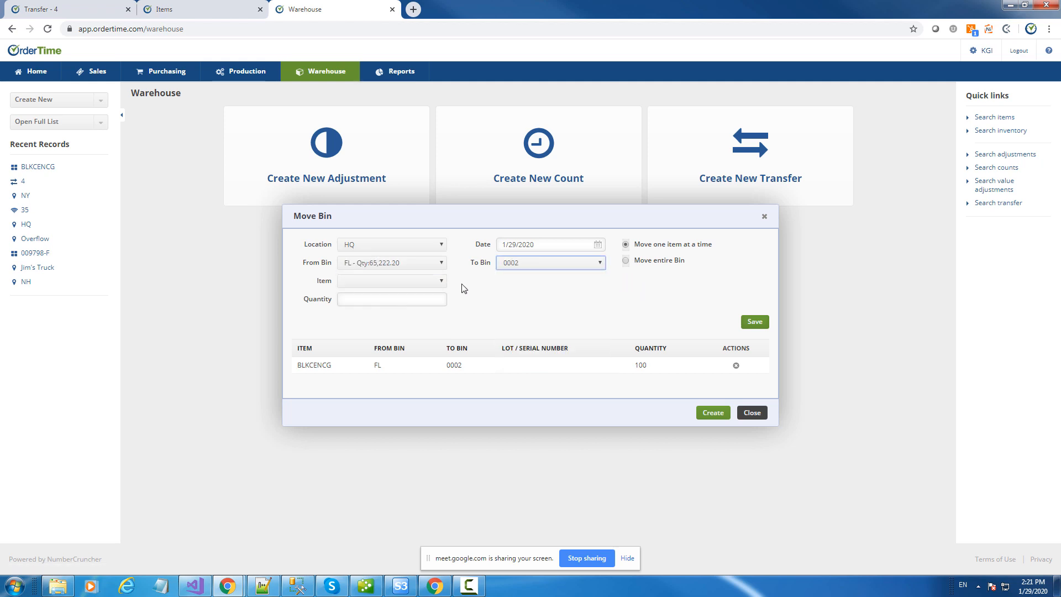
click(369, 281)
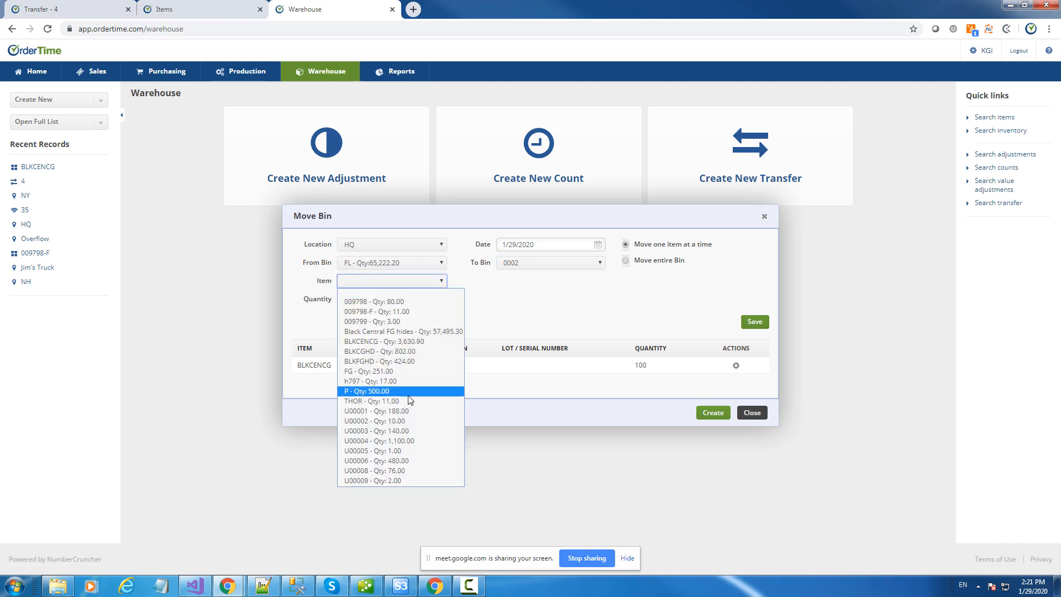
click(408, 362)
click(384, 299)
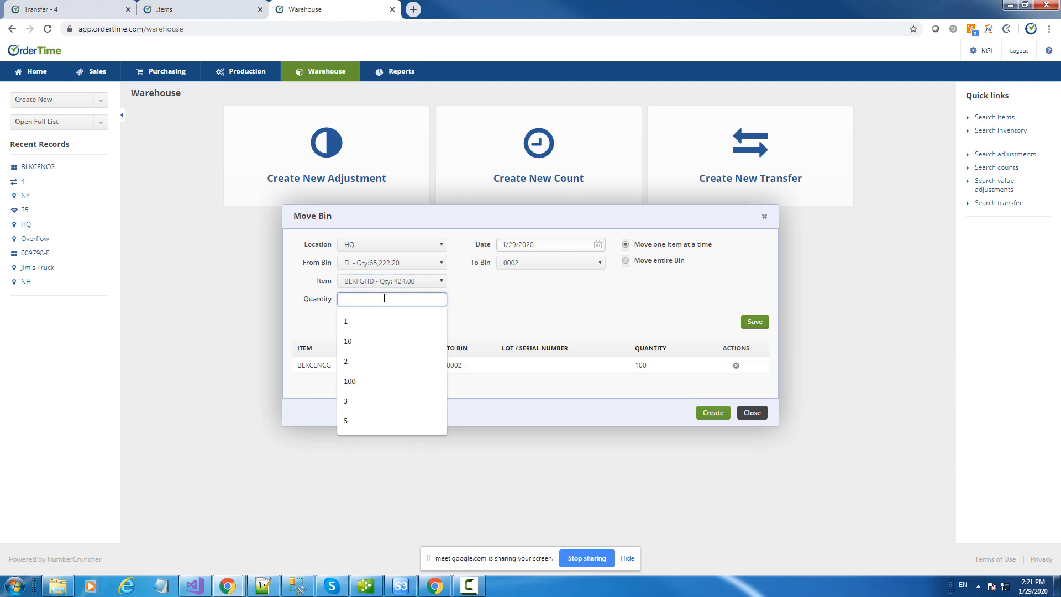
text(10)
click(509, 309)
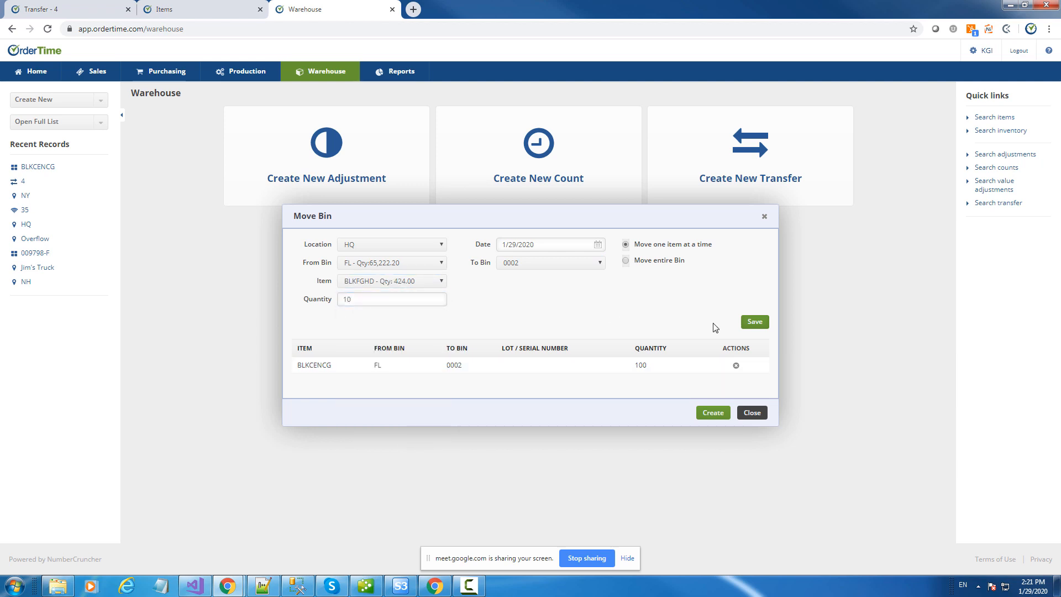
click(757, 324)
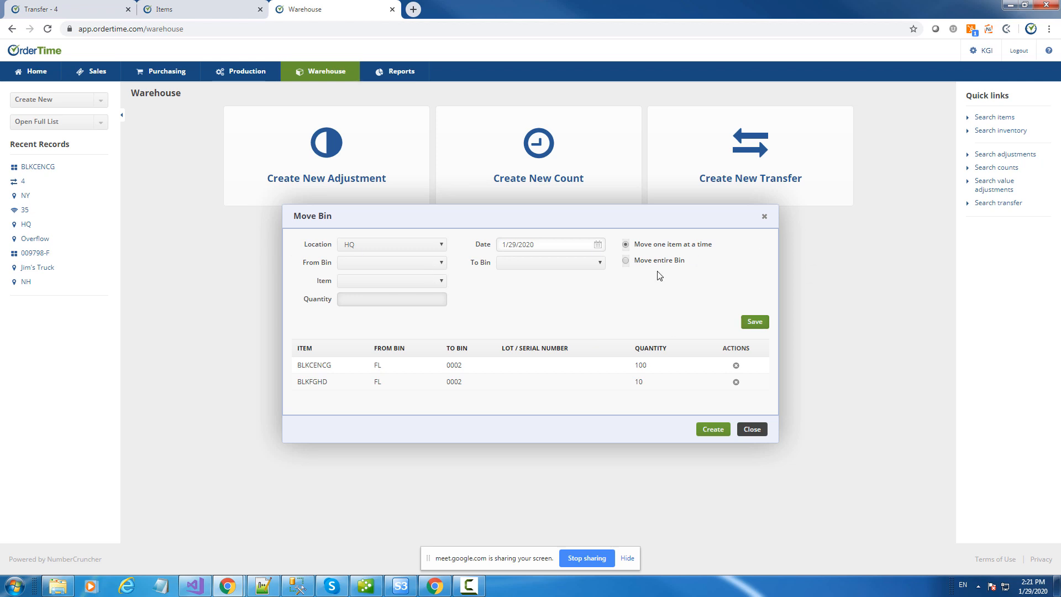
- Switch the bin move to moving an entire bin with QU as the source bin, and create the bin move
click(626, 261)
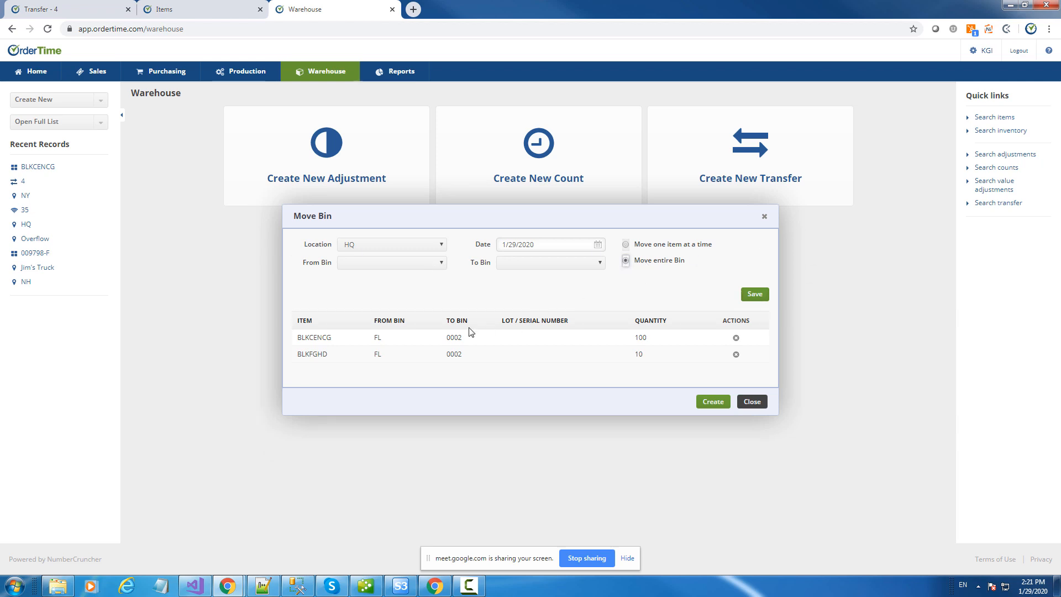
click(626, 244)
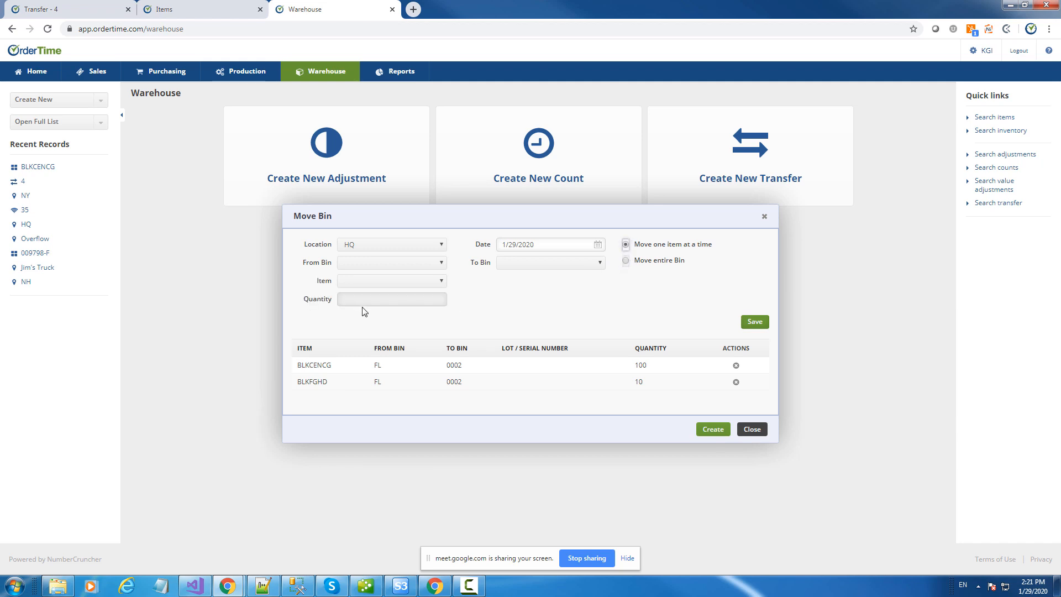
click(626, 261)
click(370, 264)
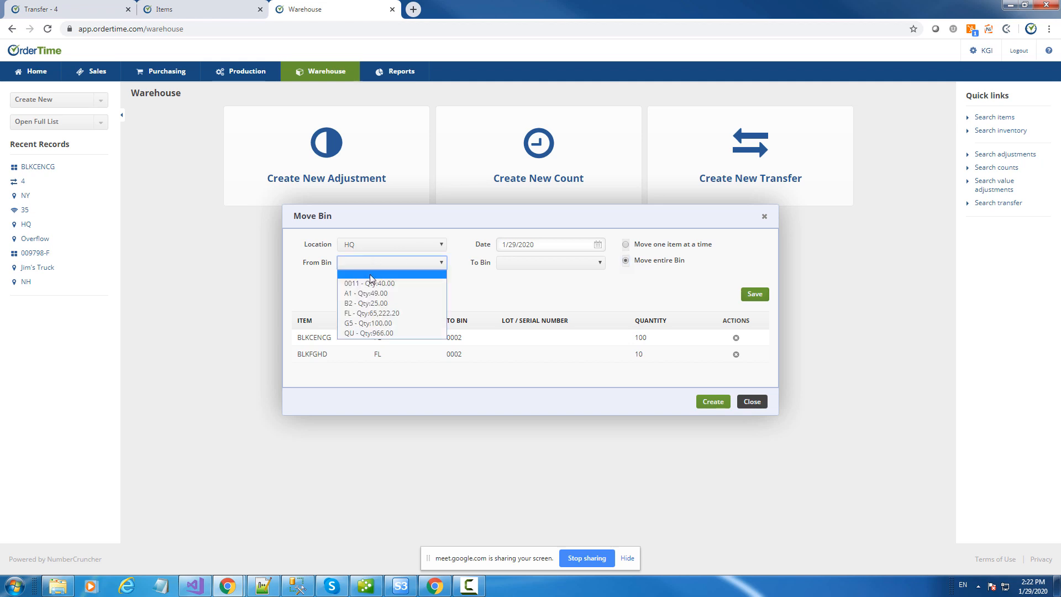
click(381, 333)
click(516, 263)
click(516, 265)
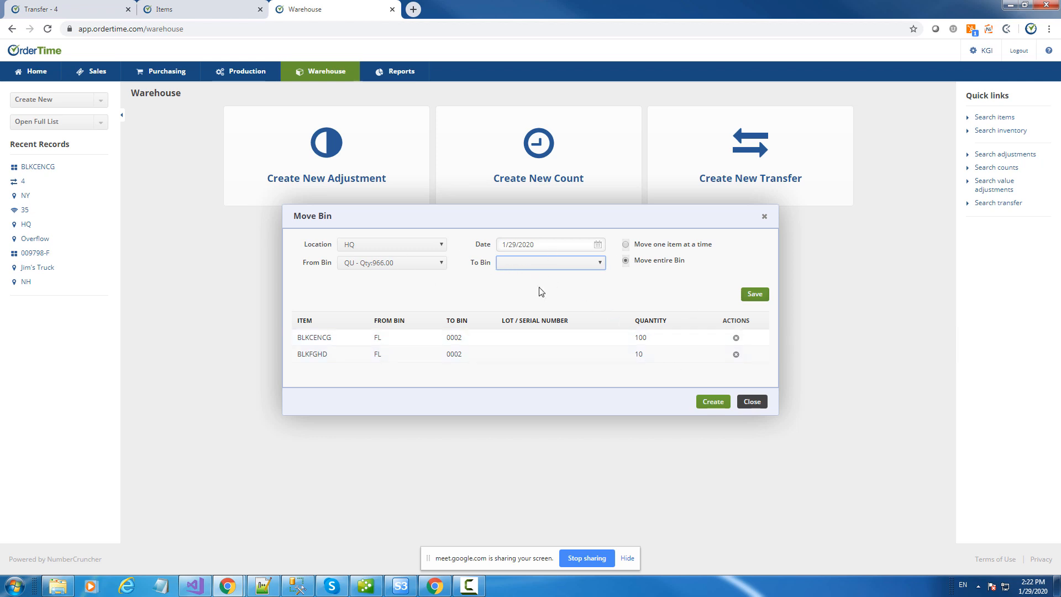
click(715, 402)
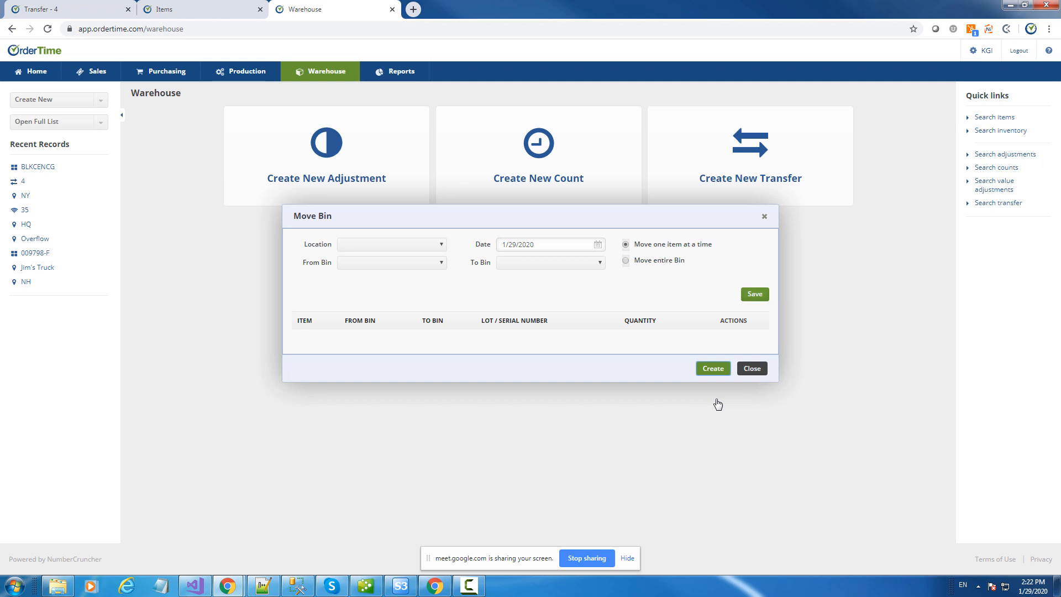
click(718, 405)
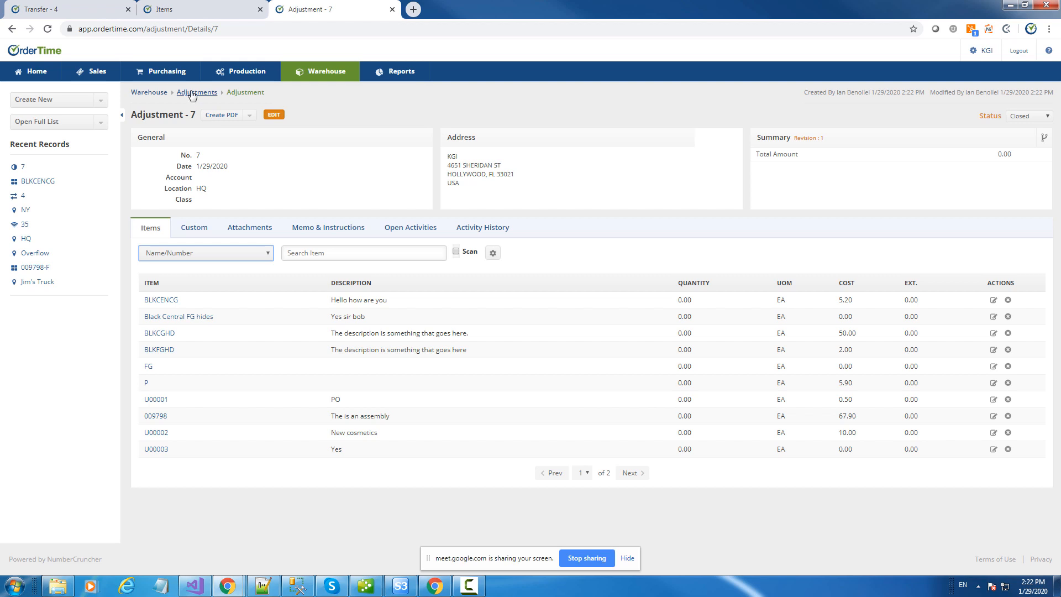
- Open adjustment 7 from the adjustments list and examine the bins and general details of its BLKCENCG line
click(193, 94)
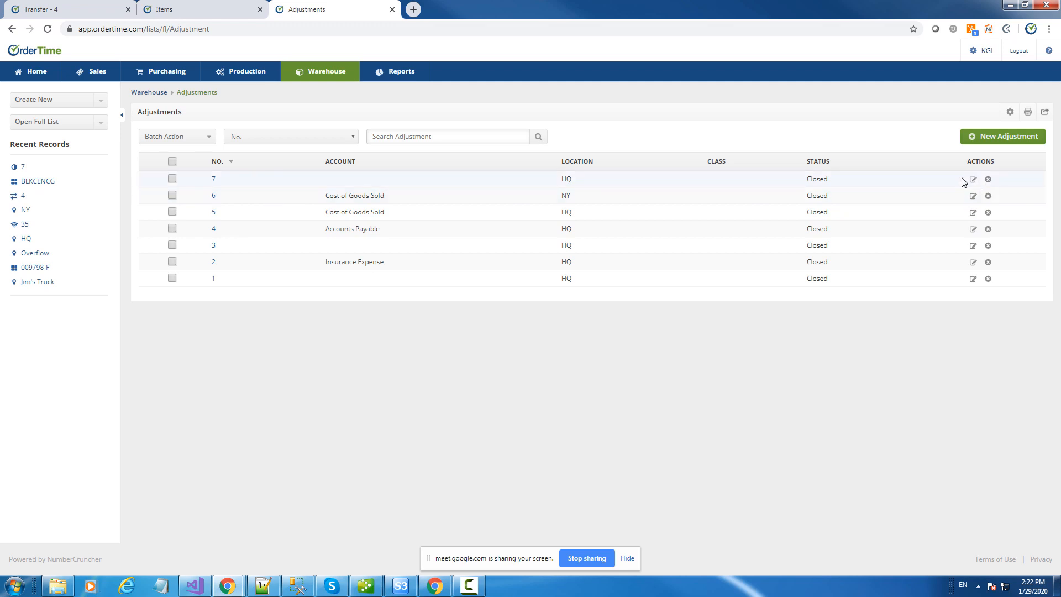
click(213, 179)
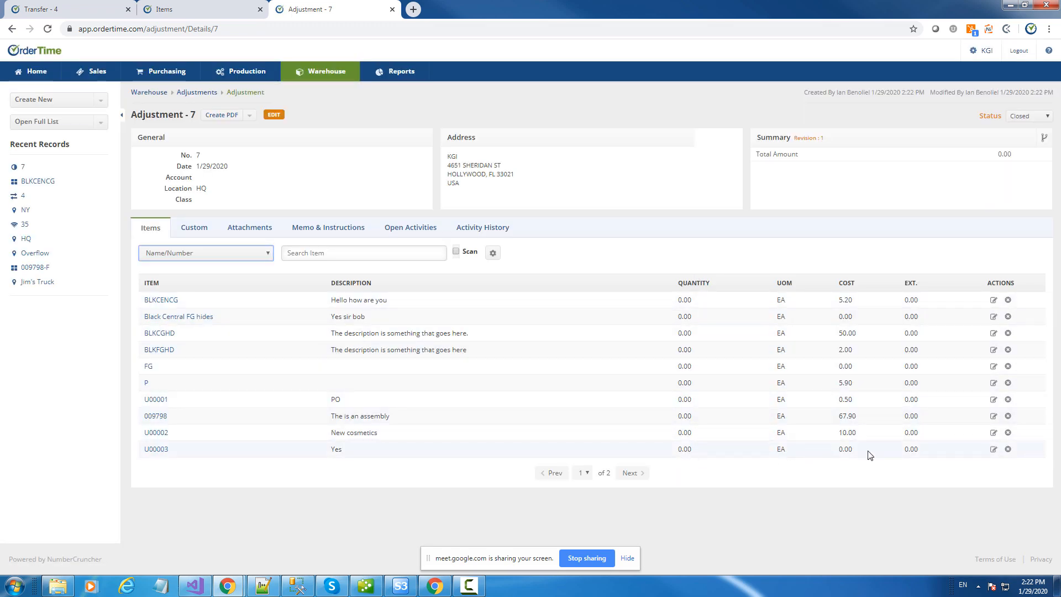
click(995, 301)
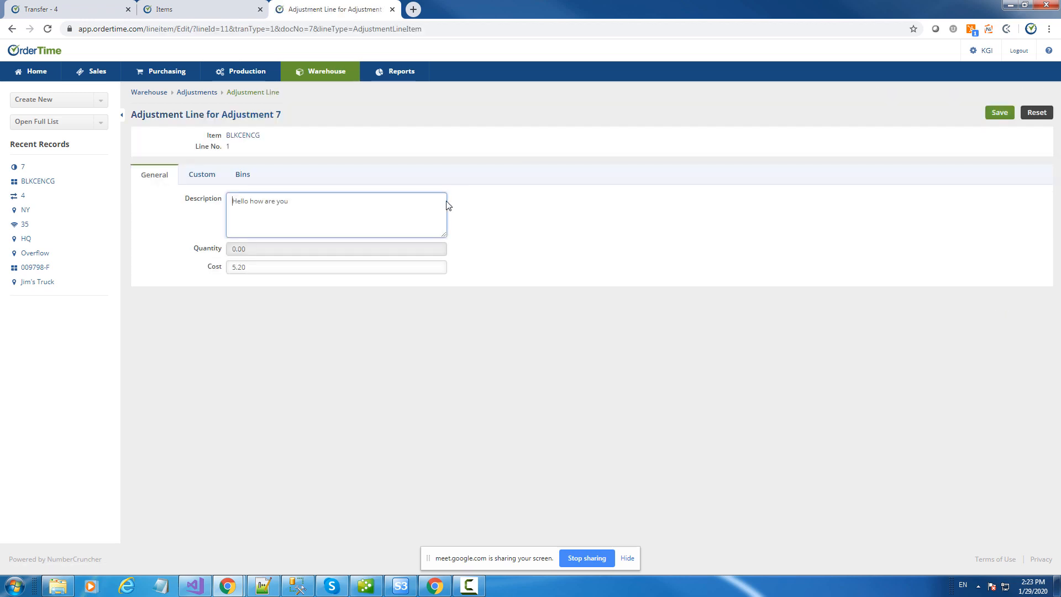
click(235, 182)
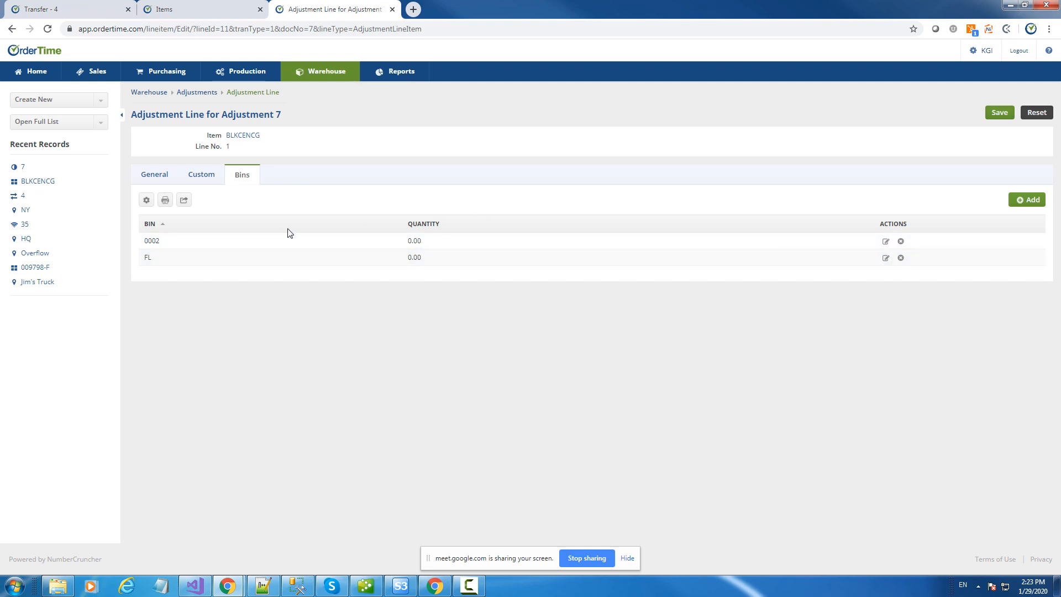
click(155, 174)
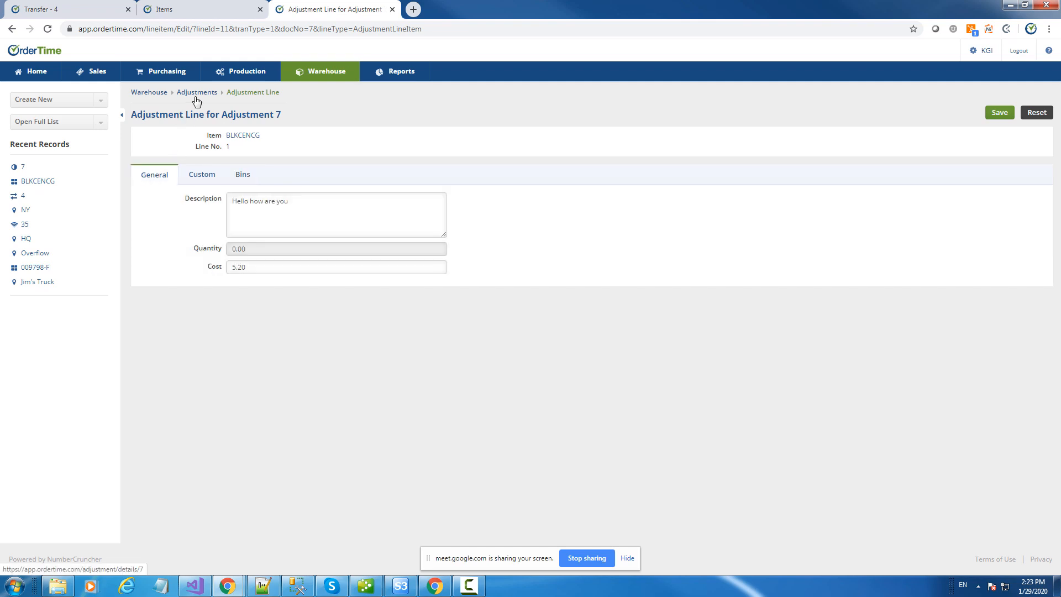
- Return to the adjustments list, delete adjustment 7 and confirm the deletion
click(197, 93)
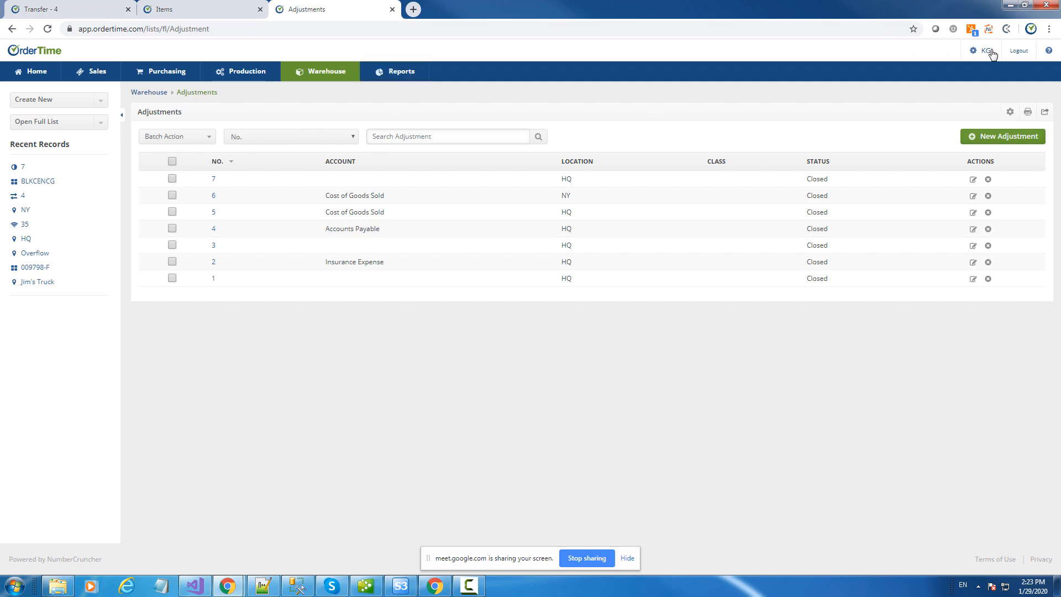
click(988, 179)
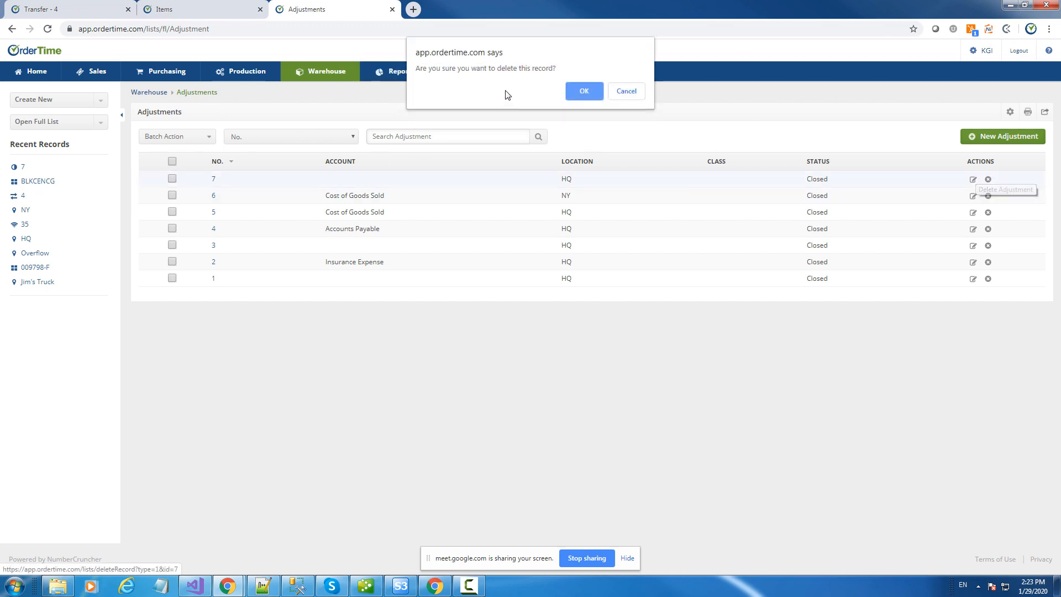
click(592, 88)
- Start a new bin move in the warehouse at location HQ from bin FL to bin 0002
click(325, 75)
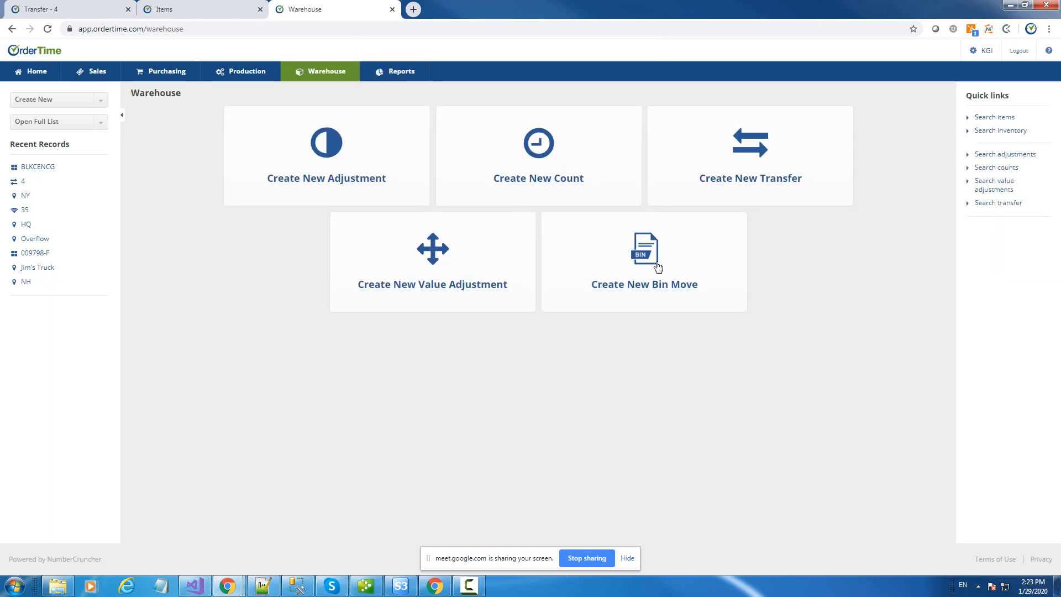
click(657, 264)
click(363, 250)
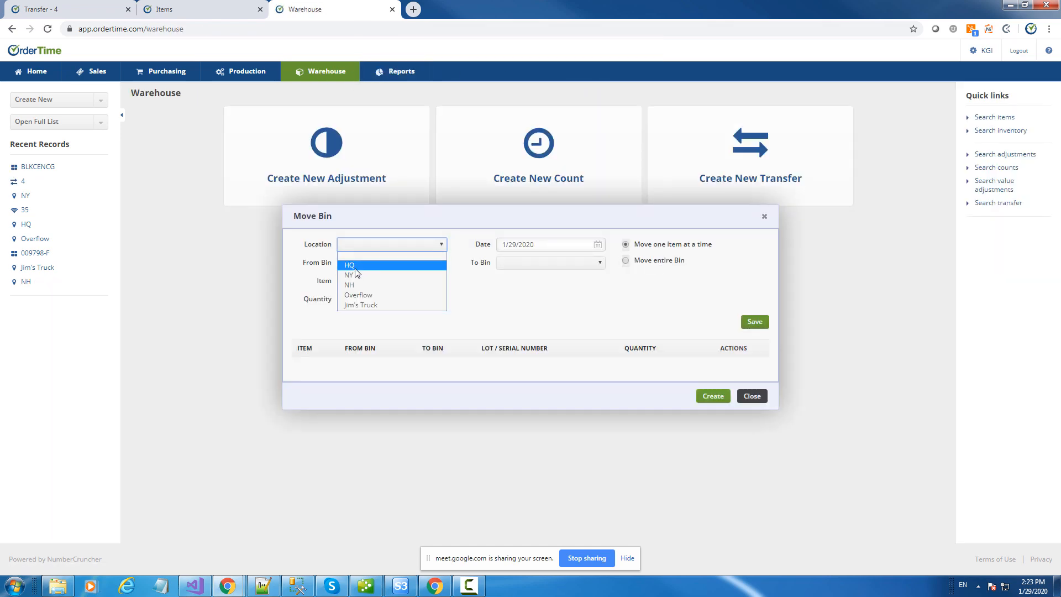
click(369, 265)
click(374, 266)
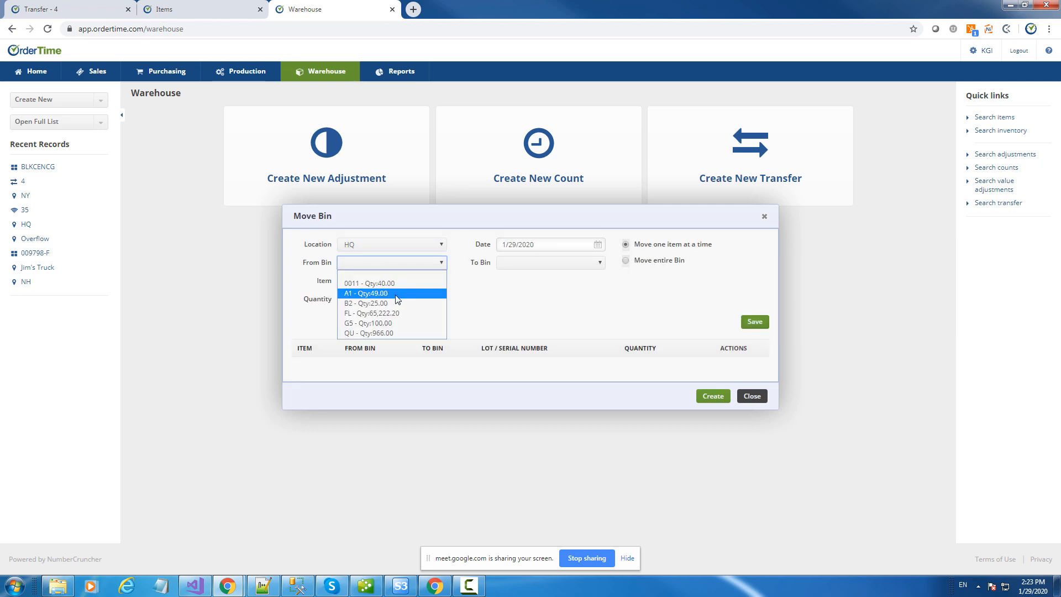
click(396, 313)
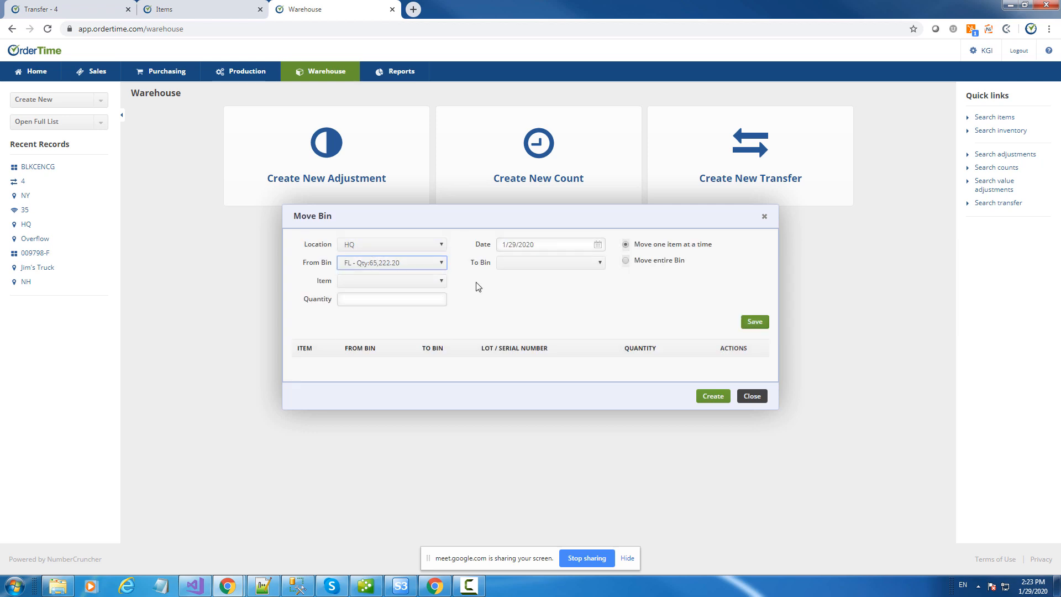
click(525, 263)
click(521, 286)
- Add item BLKCENCG with a quantity of 100 to the bin move and create it
click(419, 282)
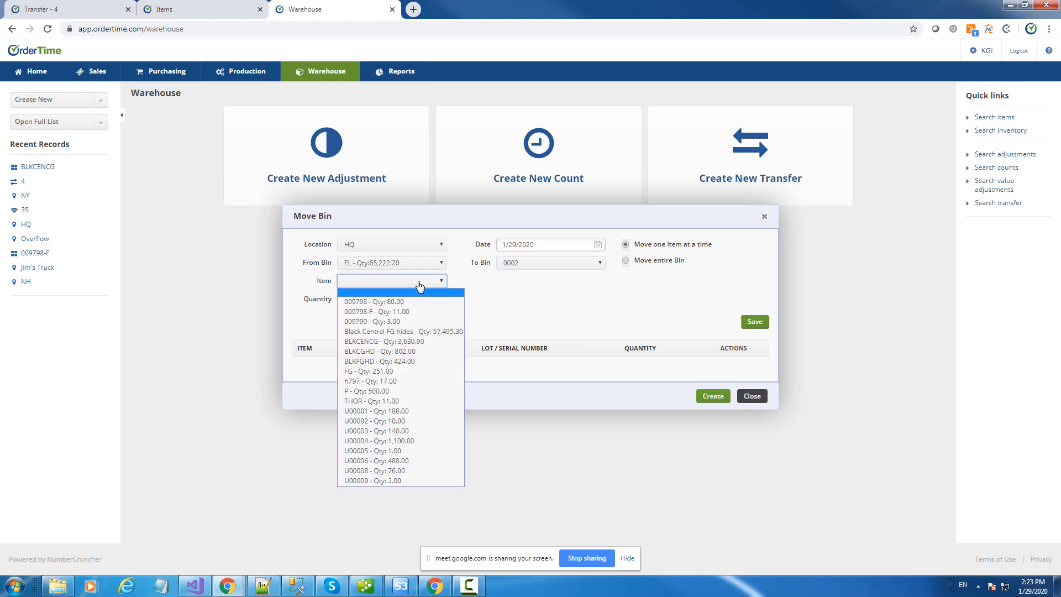
click(424, 343)
click(367, 299)
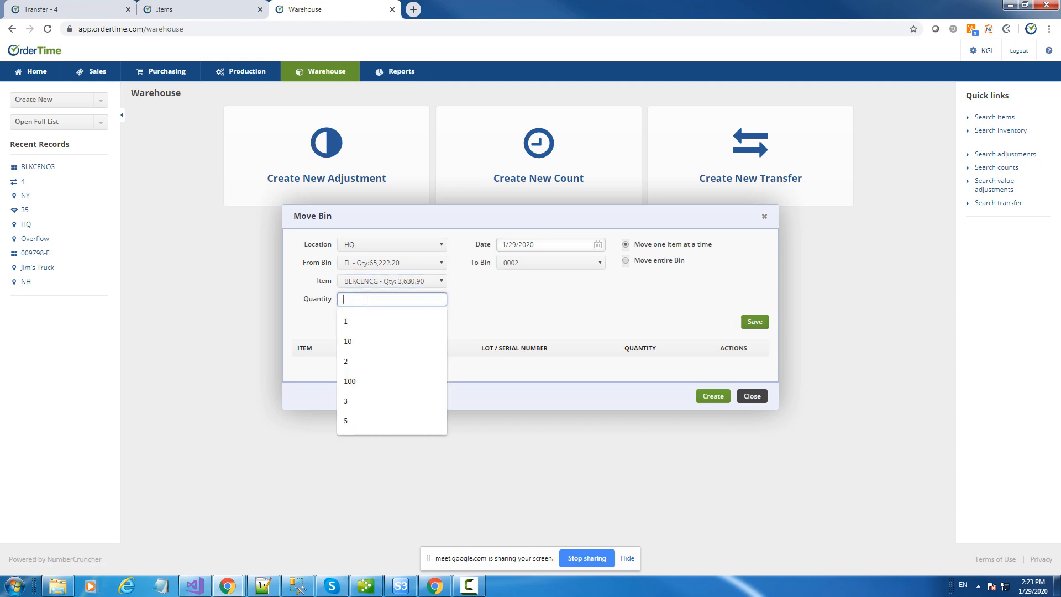
text(100)
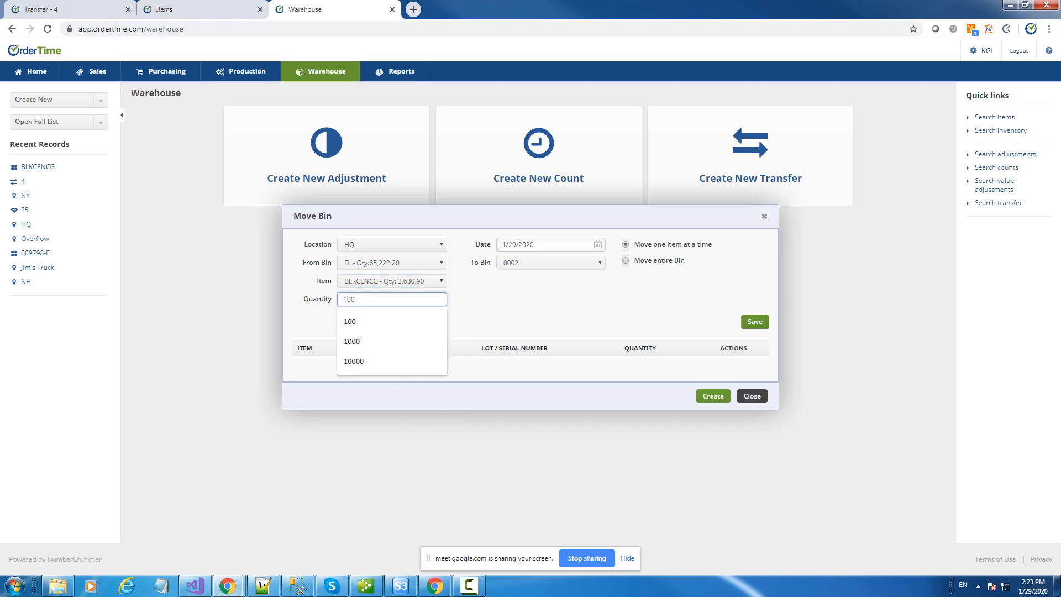
click(620, 329)
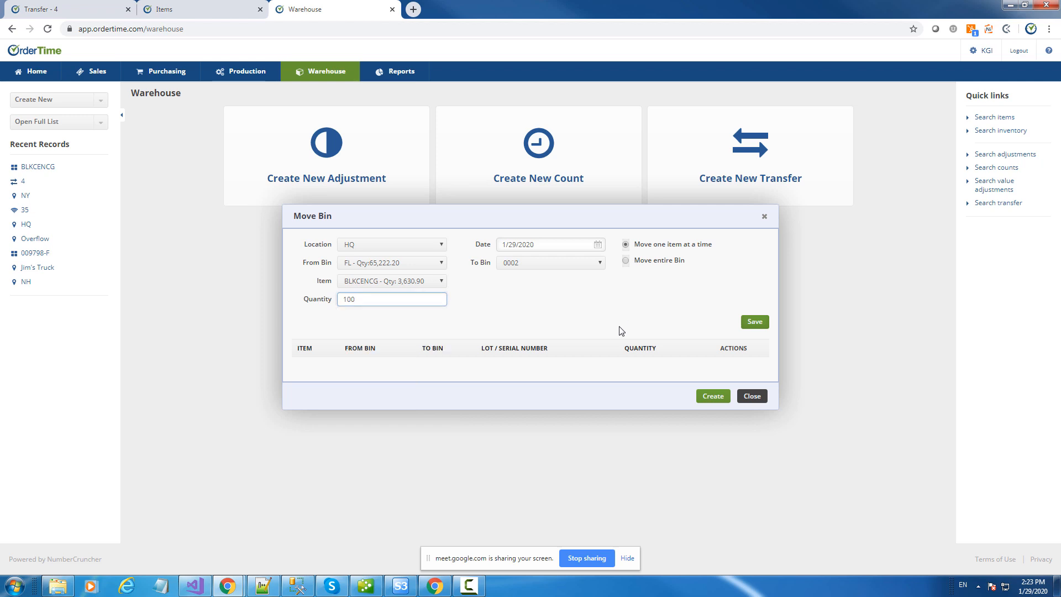
click(755, 322)
click(713, 415)
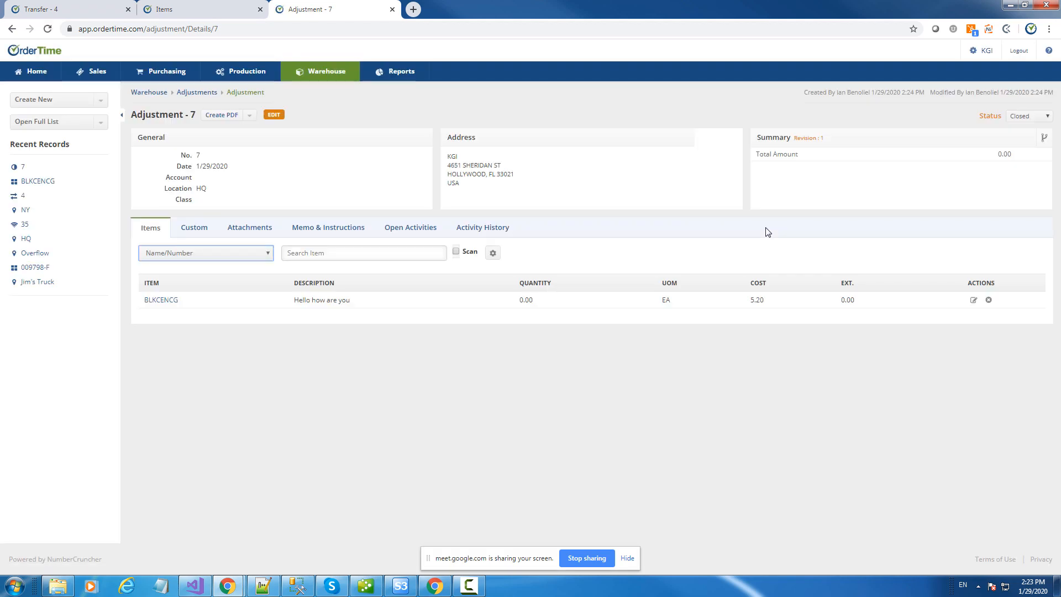
- Check the bin quantities on the BLKCENCG line of the new adjustment and return to the adjustment
click(974, 300)
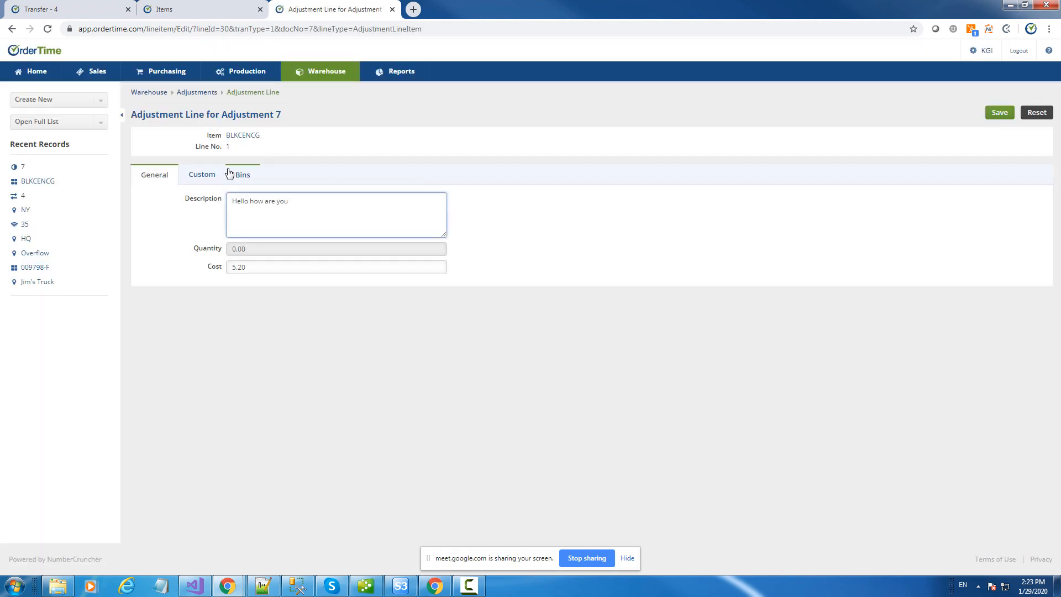
click(240, 174)
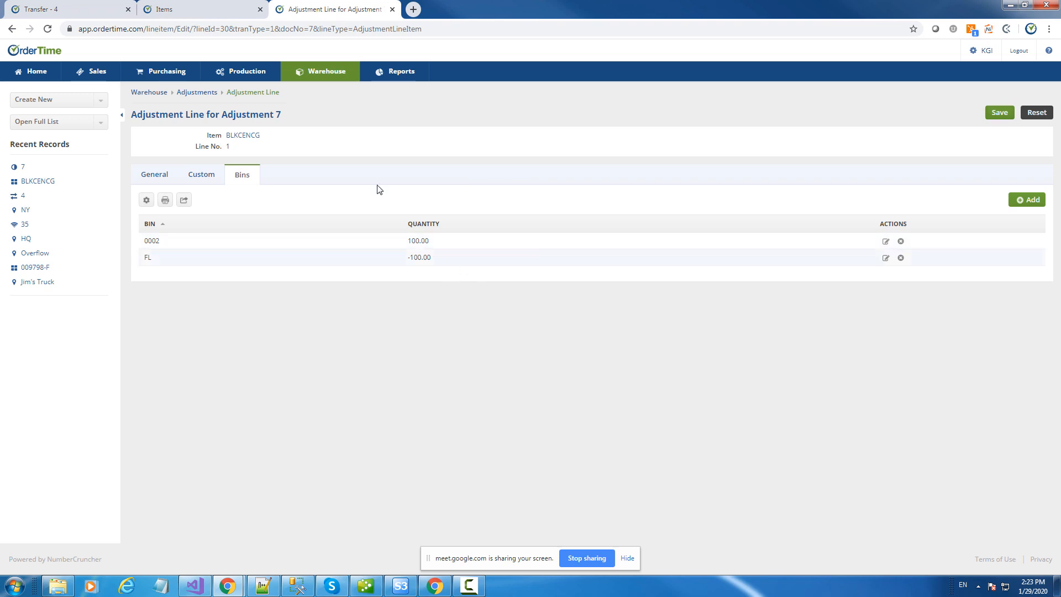
click(261, 119)
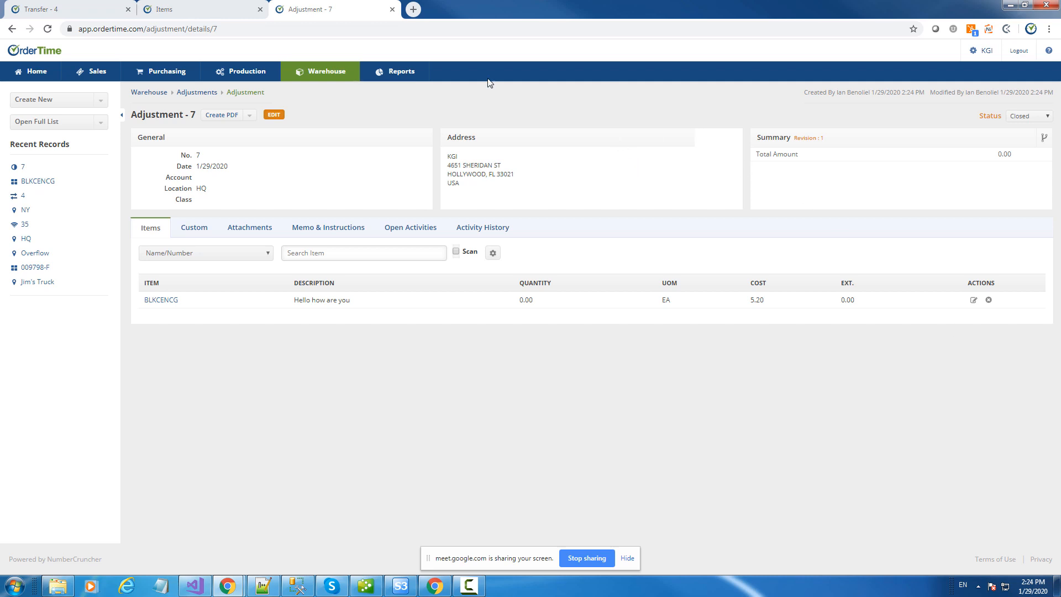
- Open the Inventory Movement Details report from the Inventory Movement with Bins reports
click(393, 77)
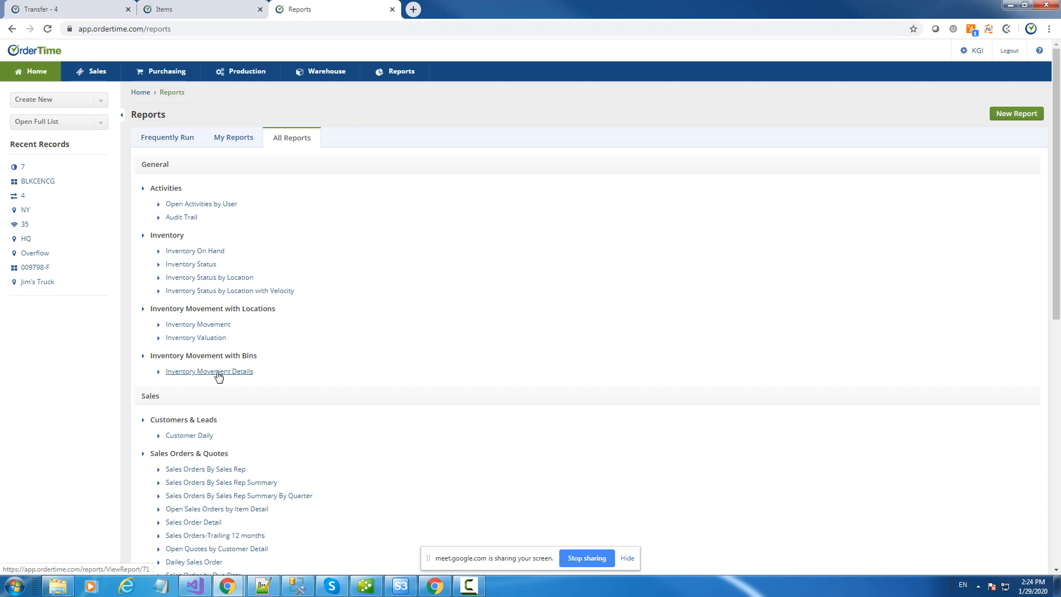
drag(154, 358, 262, 358)
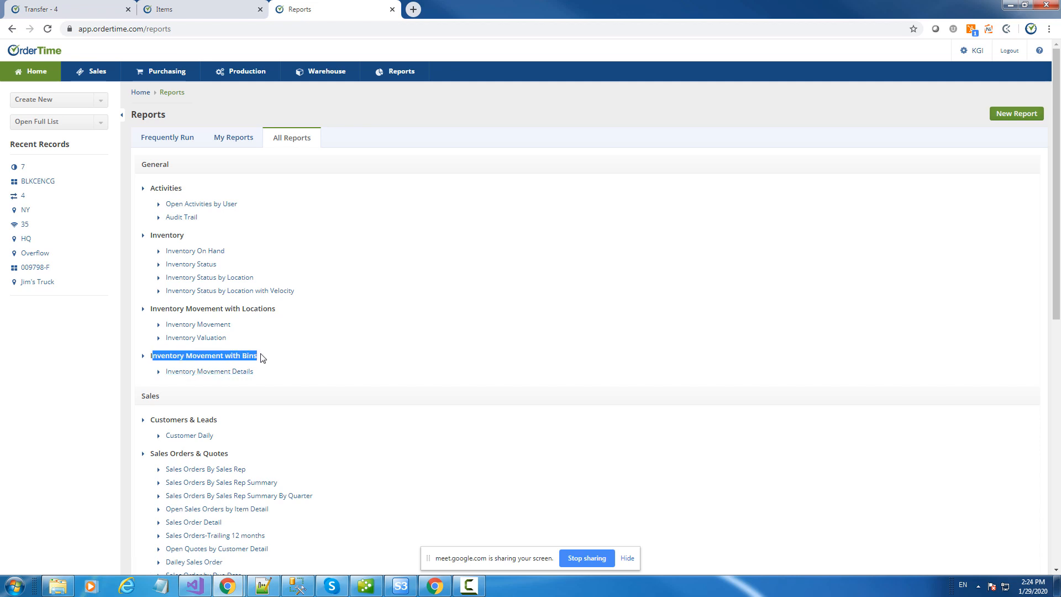
click(231, 376)
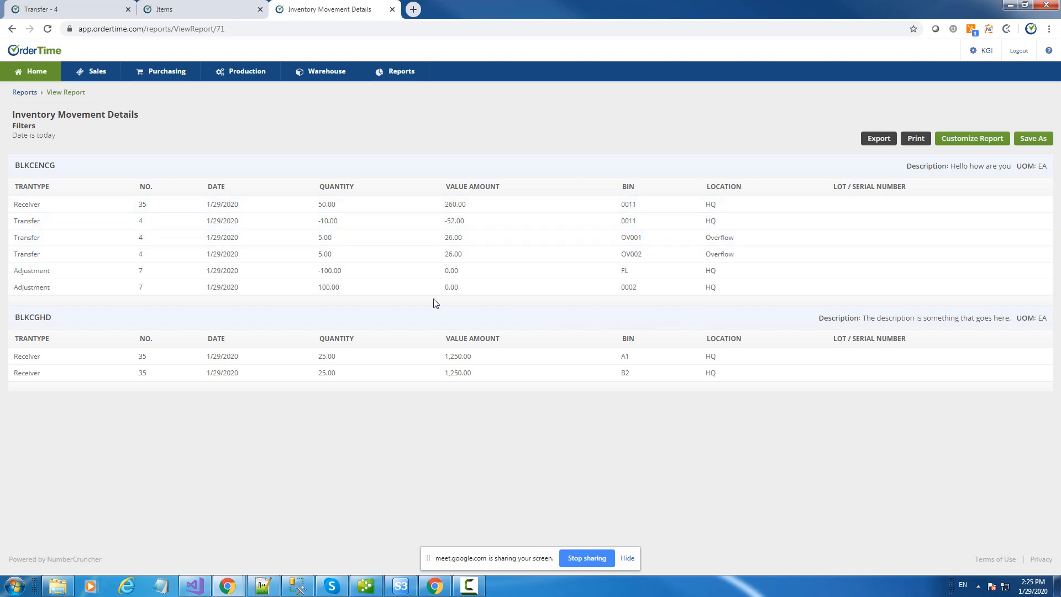
- Customize the Inventory Movement Details report by removing its Value Amount column
click(962, 143)
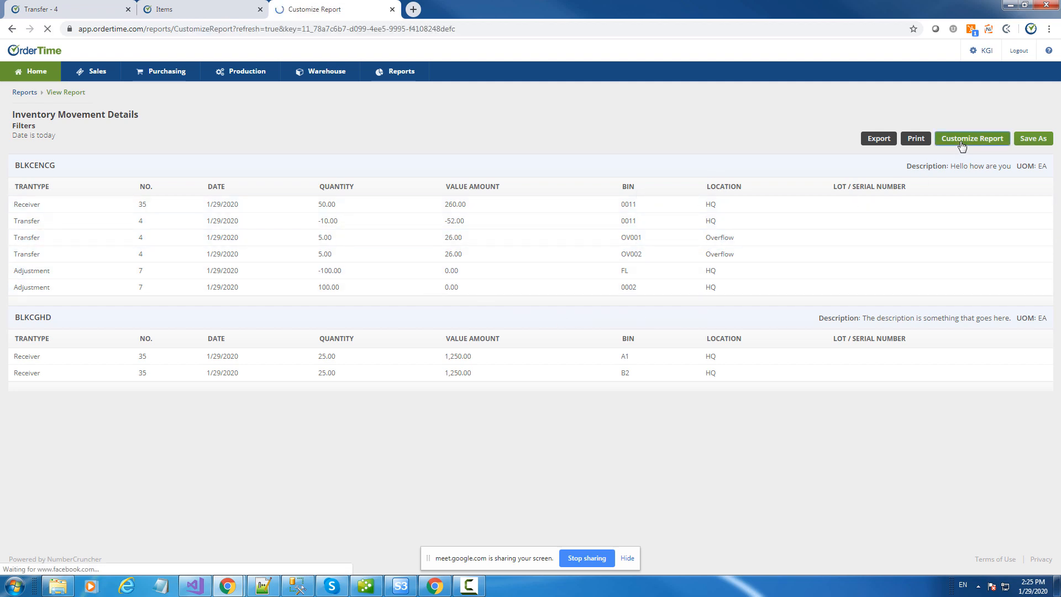
click(227, 144)
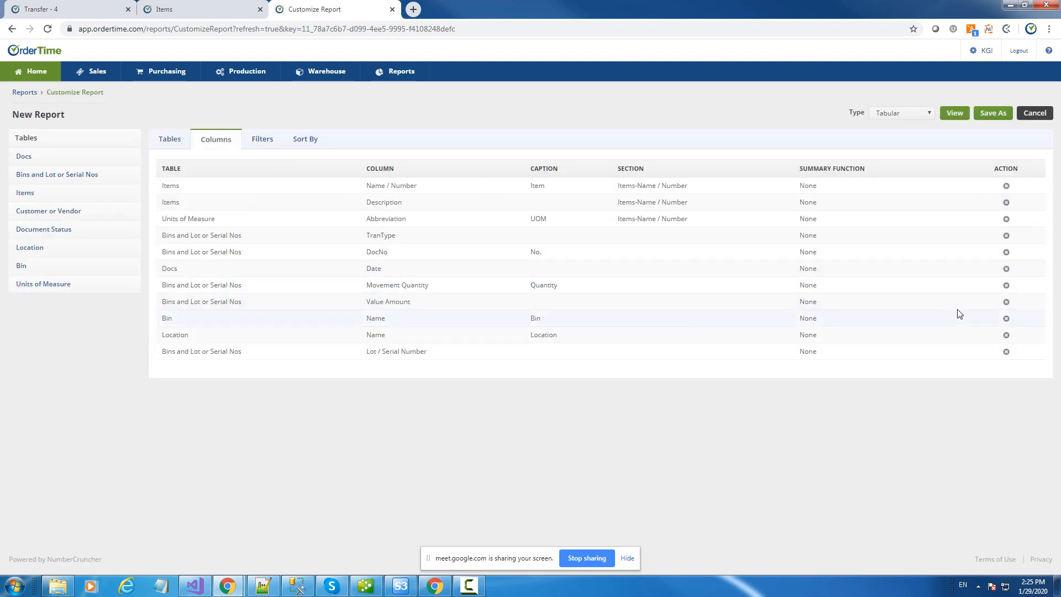
click(1006, 304)
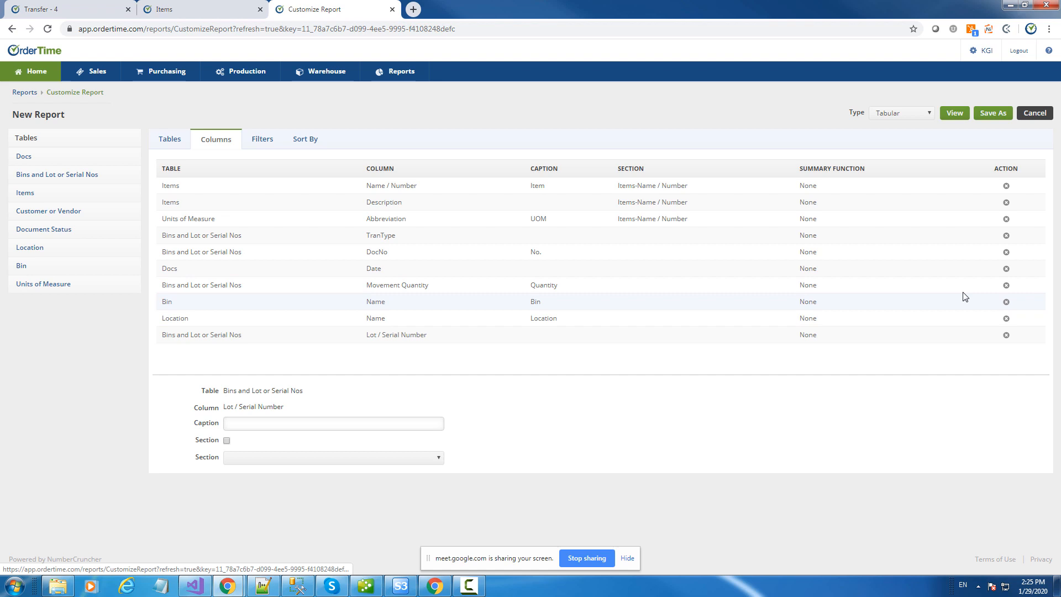
- Set the summary function of the Movement Quantity column to Sum and view the report
click(415, 285)
click(300, 416)
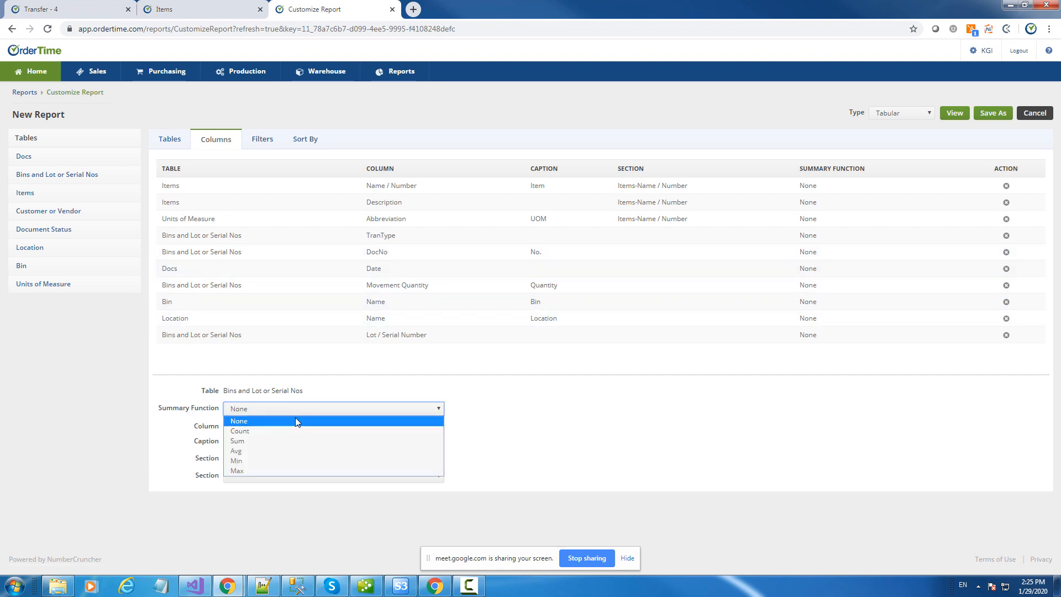
click(266, 438)
click(956, 113)
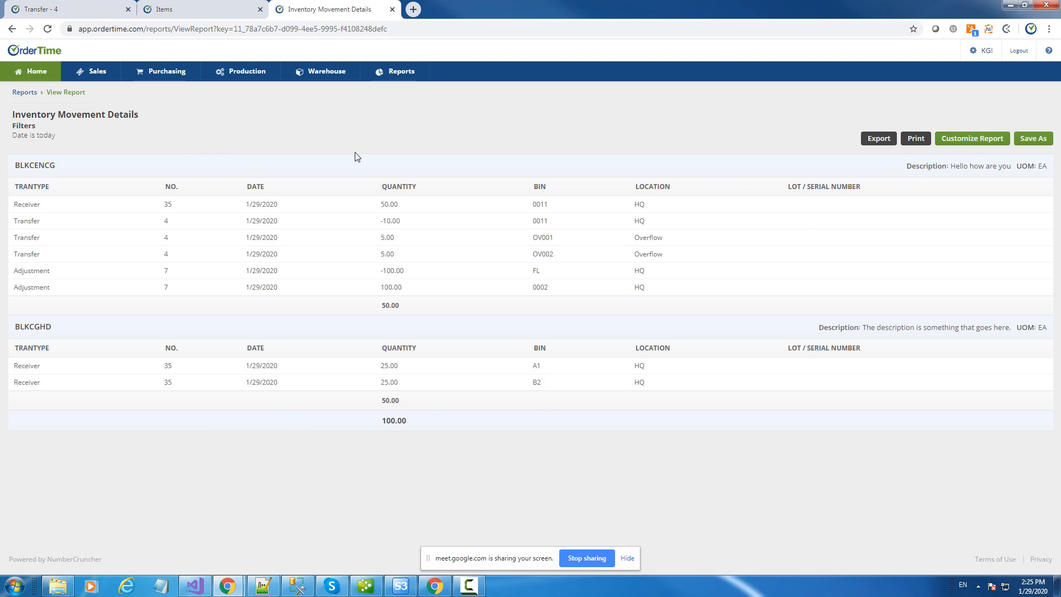
- Reopen the report customization and inspect the Date filter of the Docs table
click(972, 141)
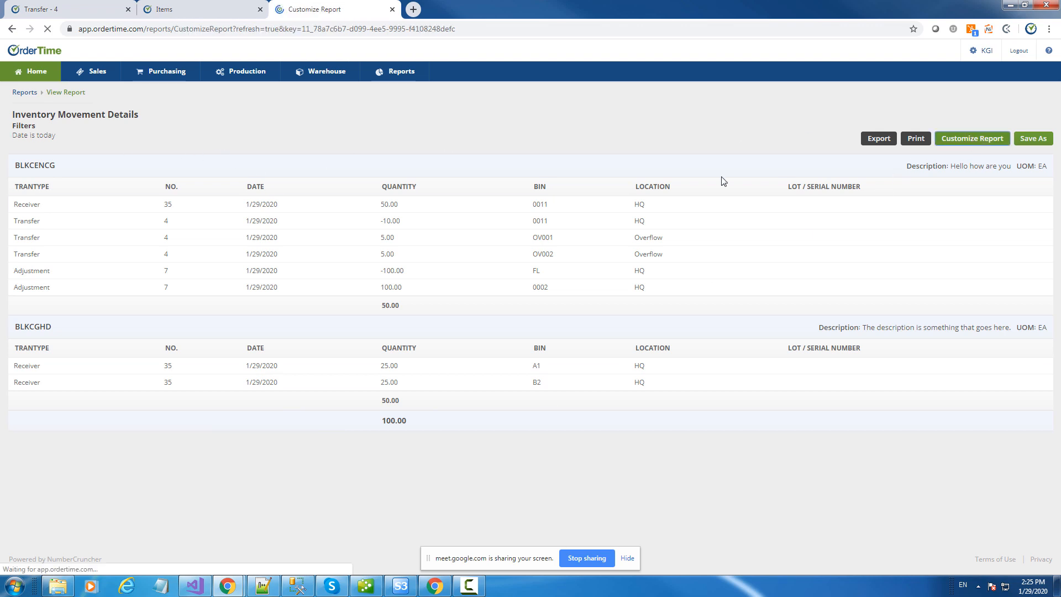
click(263, 140)
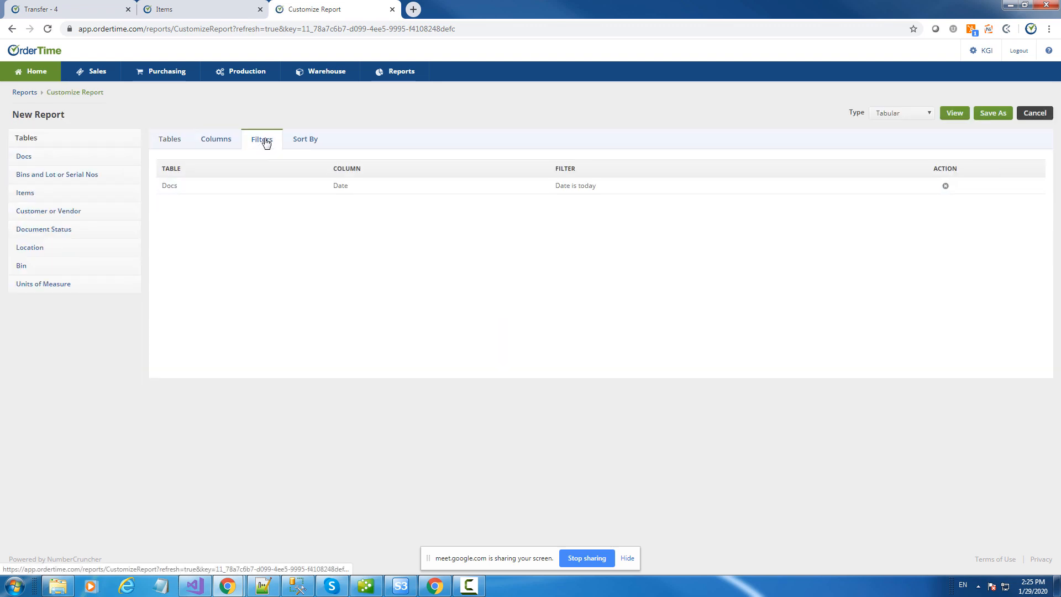
click(569, 186)
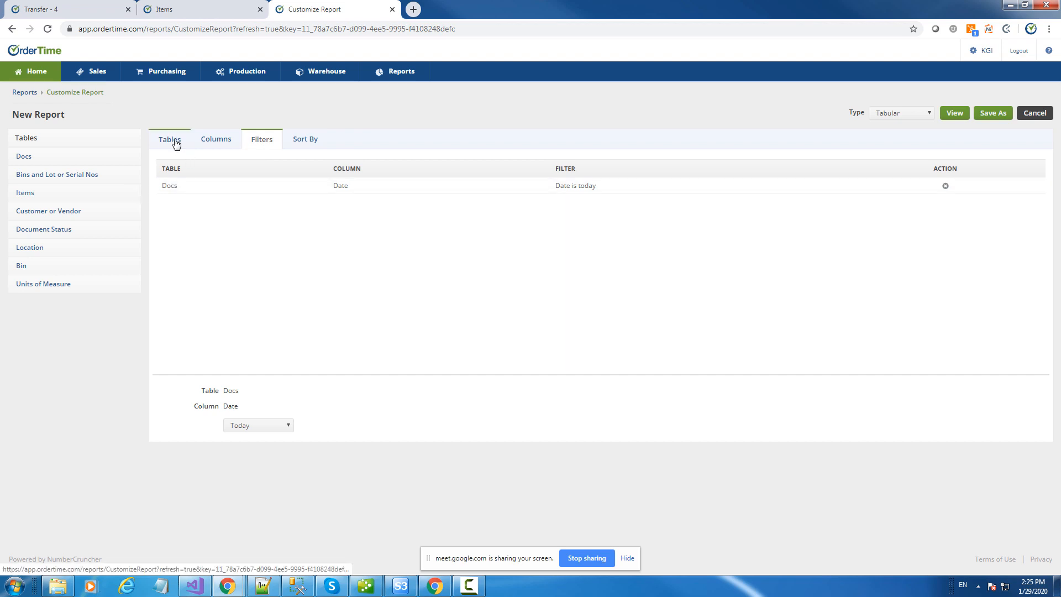
- Log out of the current company and log back in with the All Orders Demo company
click(1019, 51)
click(445, 221)
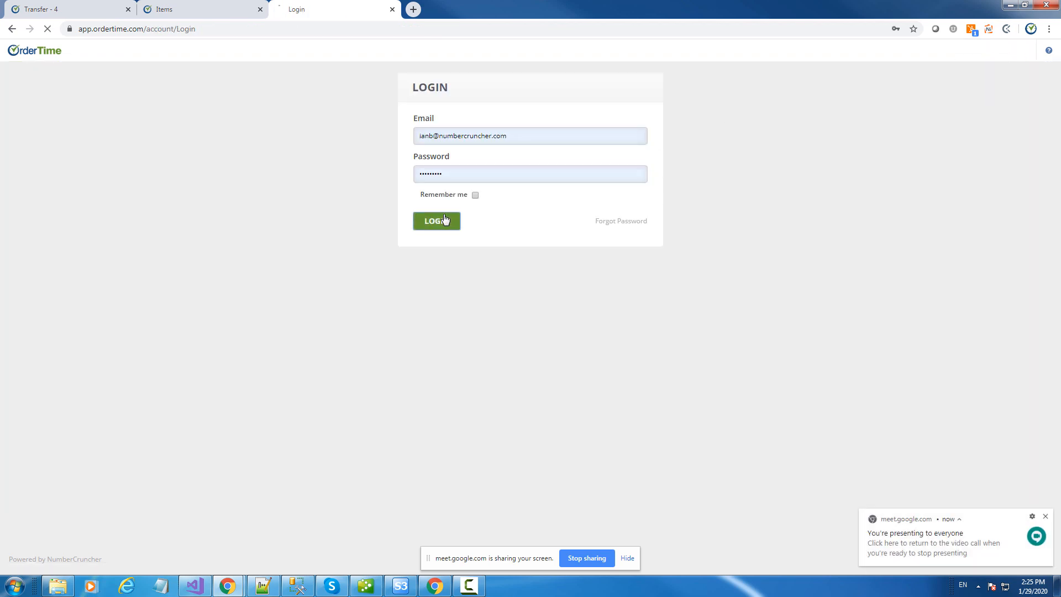
click(530, 175)
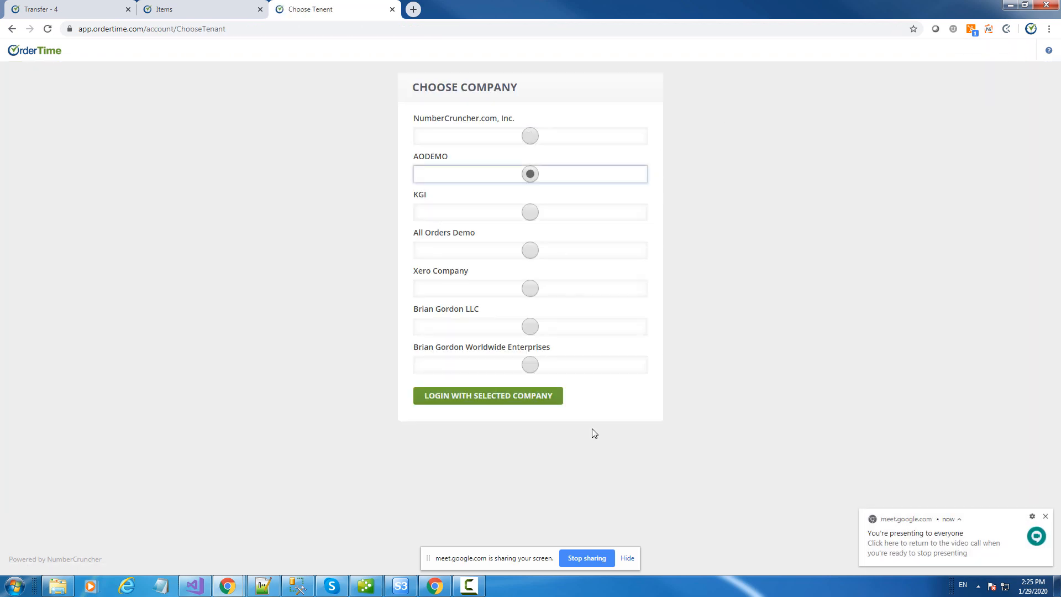
click(516, 403)
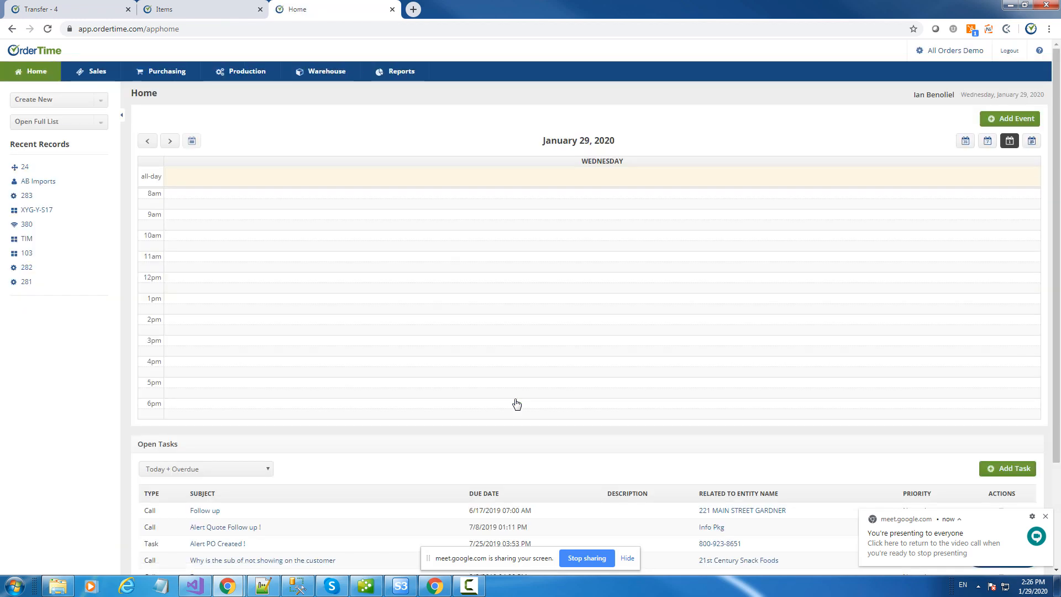
- Open the Bins label template for editing and review its page design and general settings
click(957, 52)
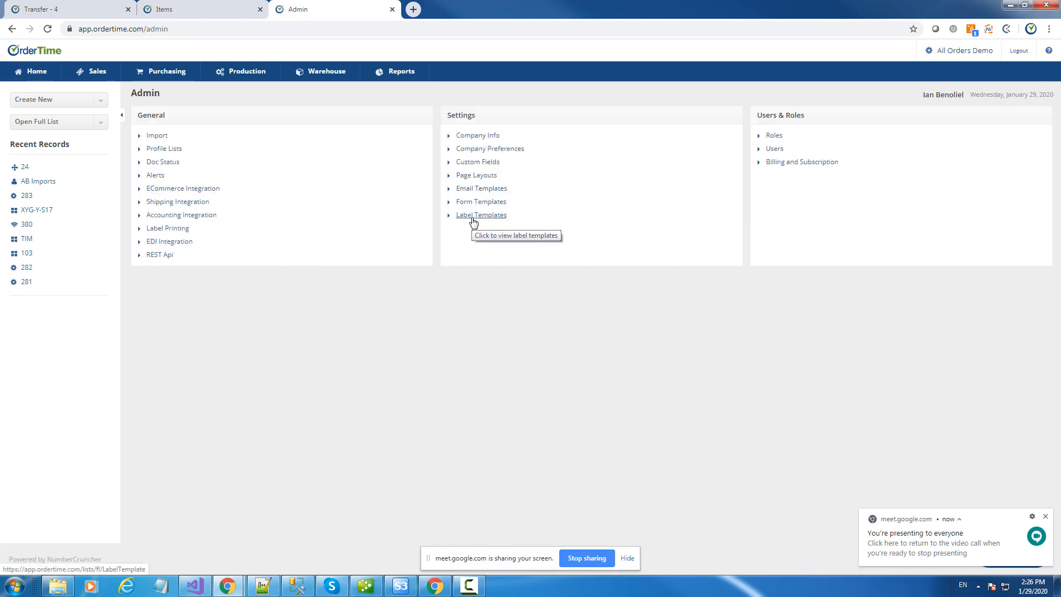
click(474, 216)
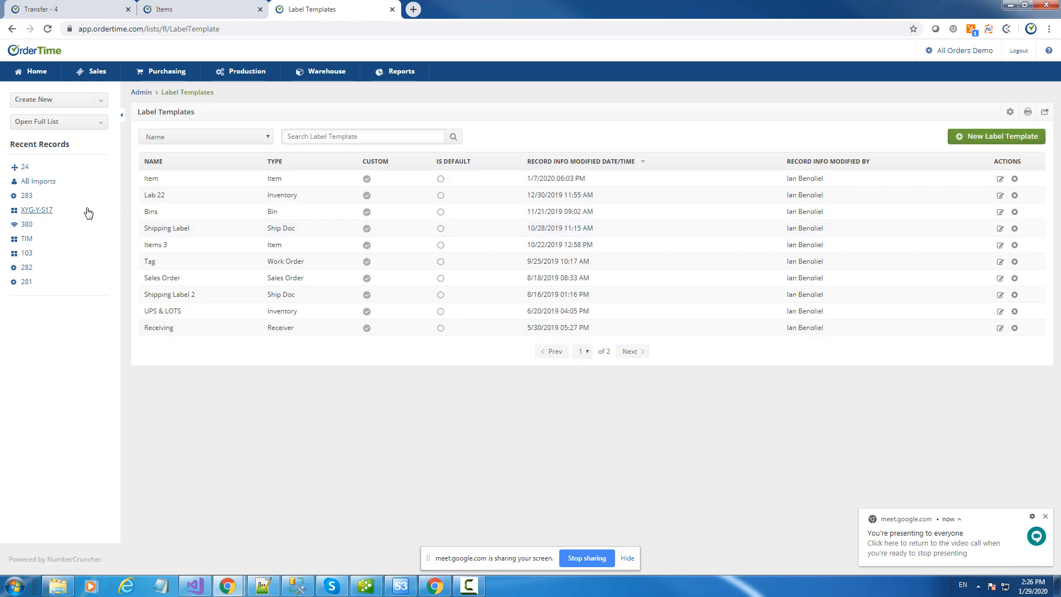
click(999, 212)
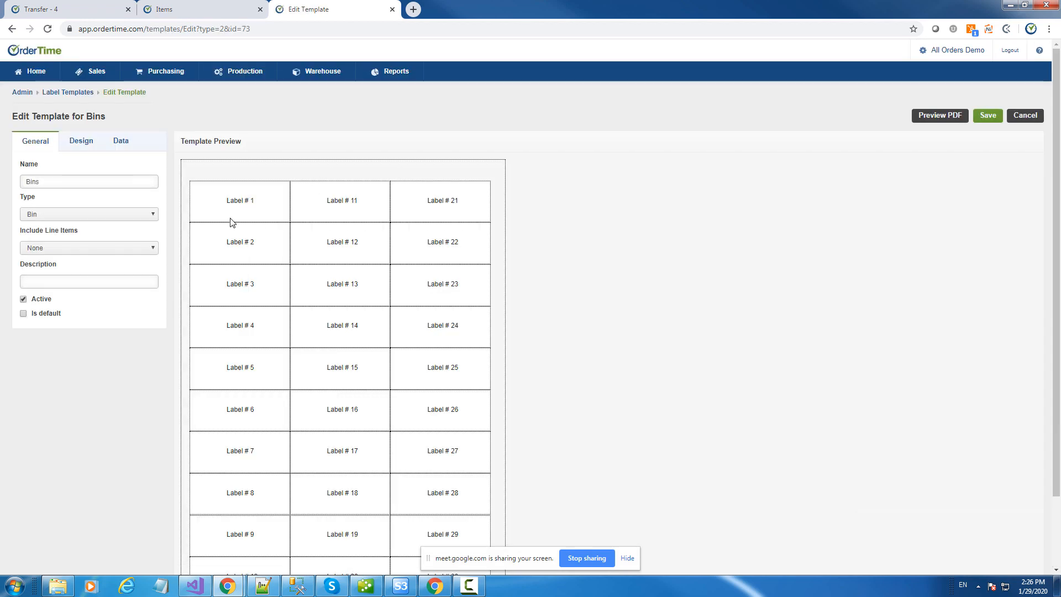
click(77, 143)
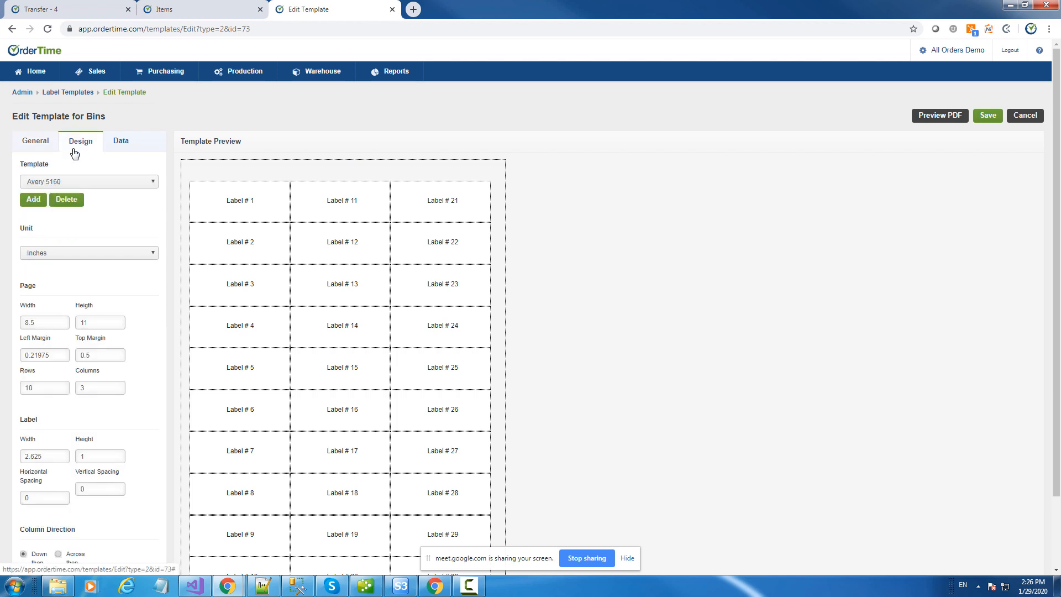
click(36, 145)
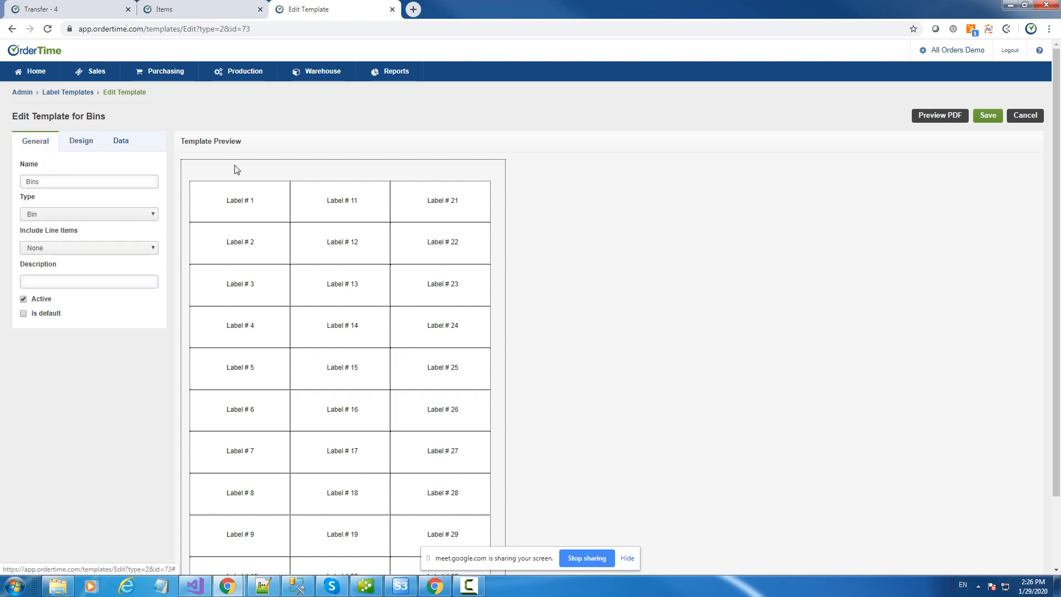
- Delete the existing barcode from the label in the Bins template
click(131, 147)
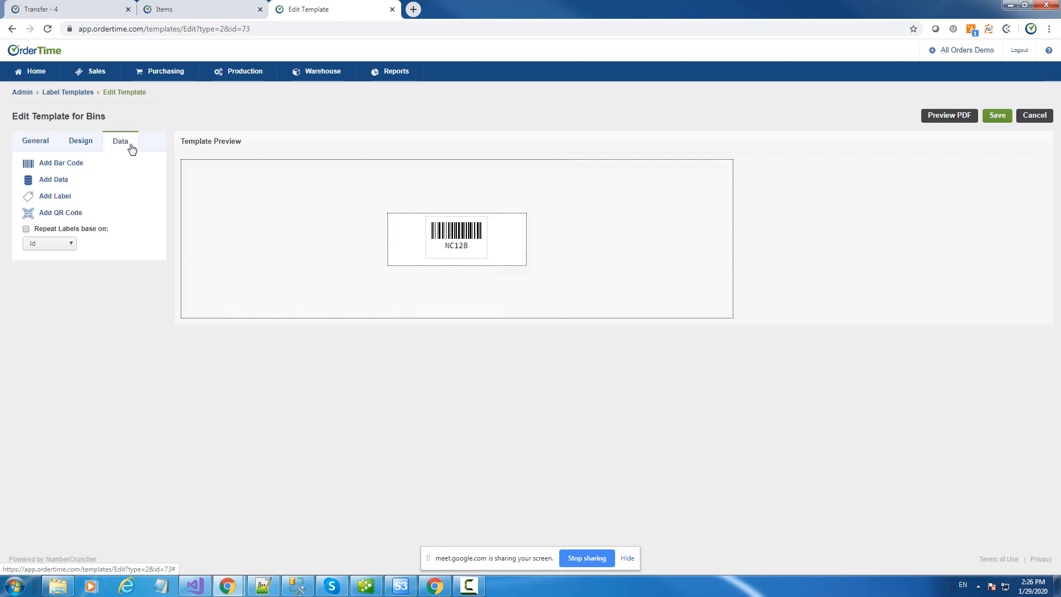
mouse_move(448, 225)
mouse_down()
mouse_move(425, 225)
mouse_move(452, 228)
mouse_up()
right_click(452, 228)
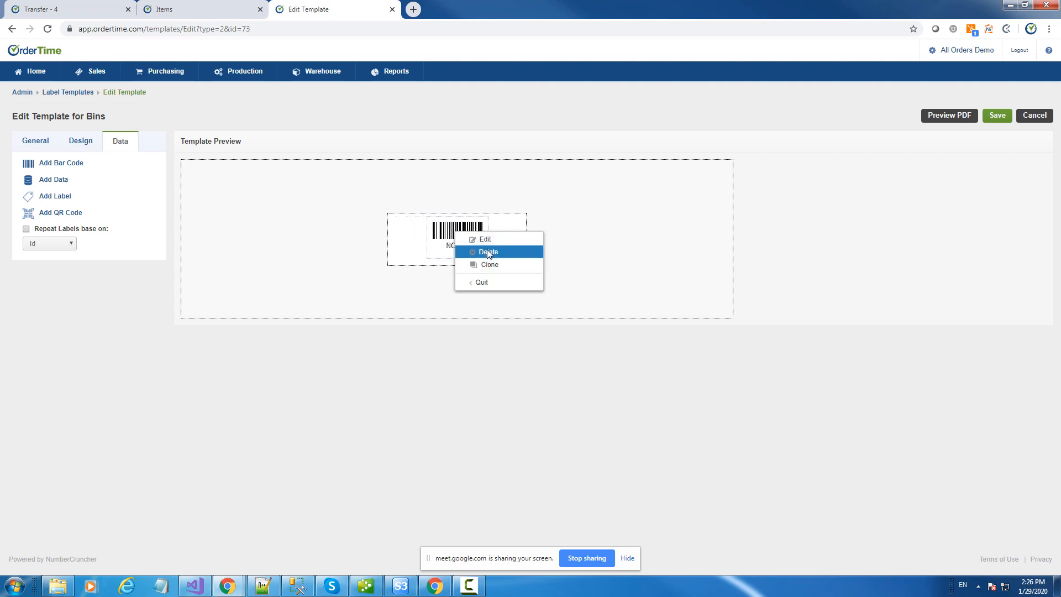
click(484, 252)
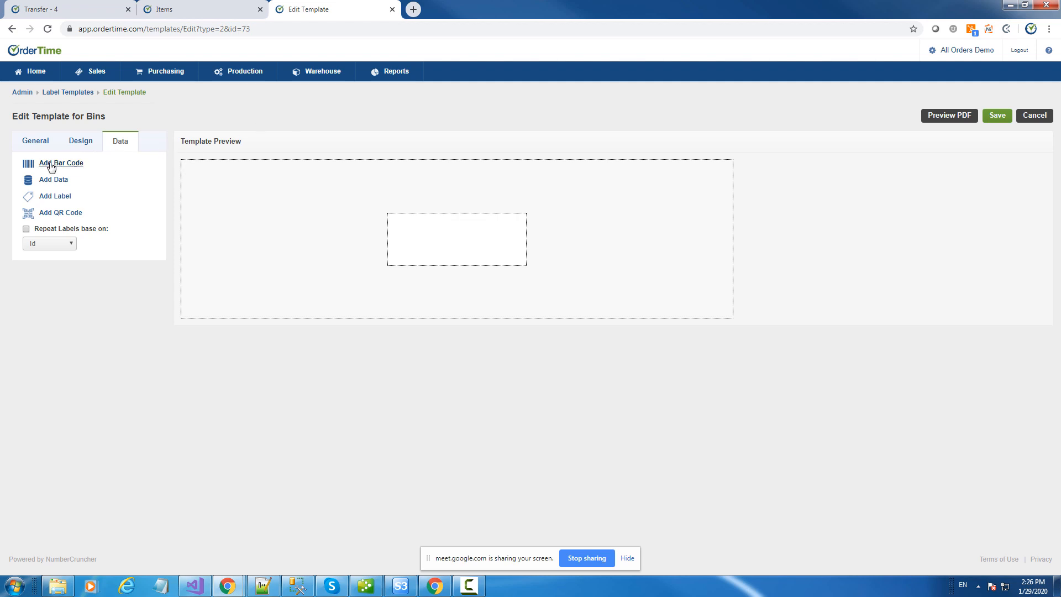
- Add a CODE128 barcode to the Bins label using the Bin record's Name property, with the barcode value shown
drag(52, 164, 463, 225)
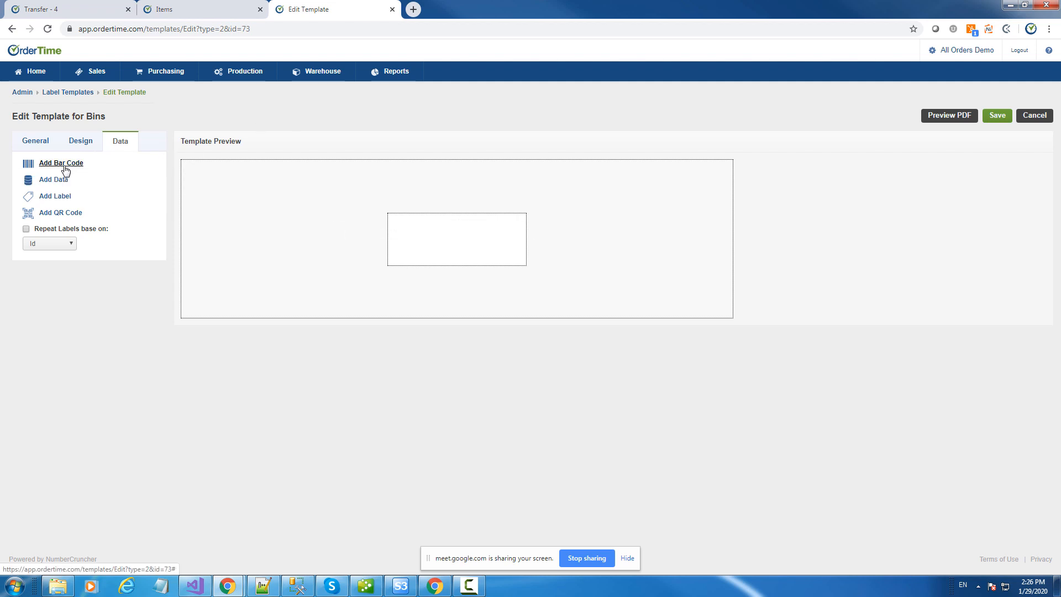
click(63, 164)
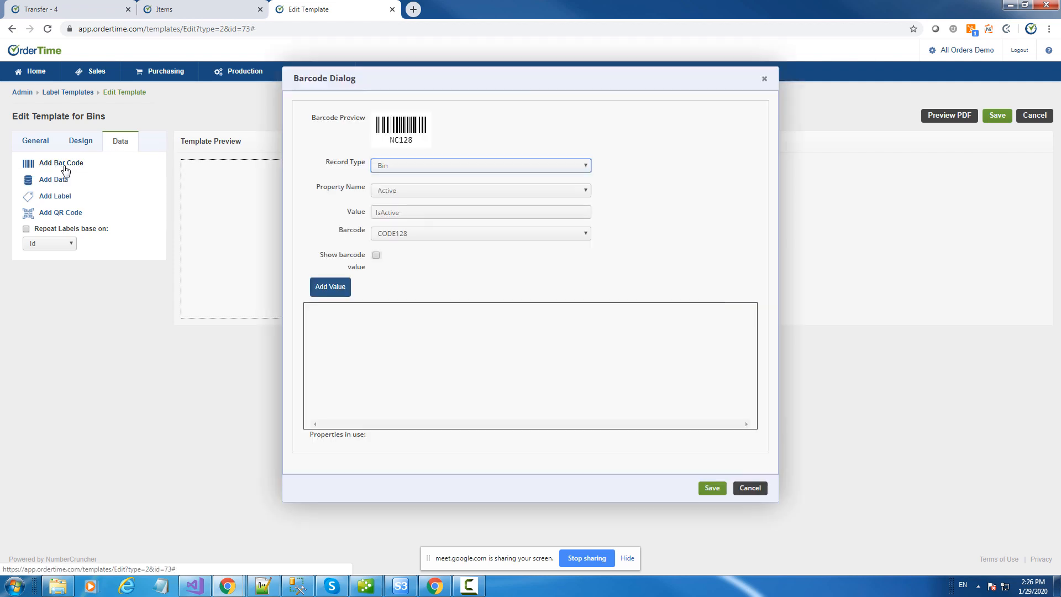
click(409, 191)
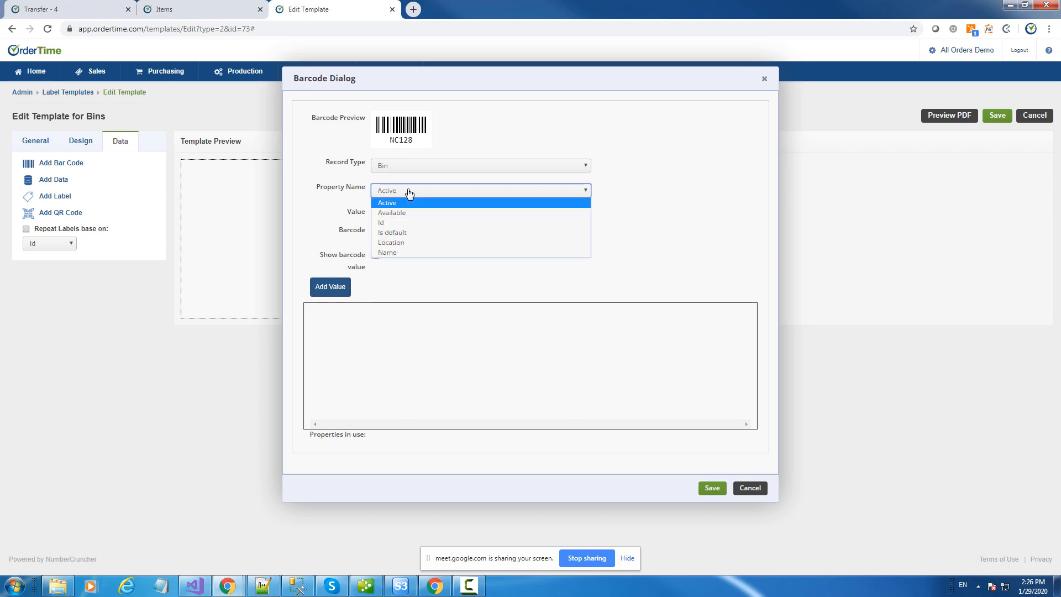
click(406, 253)
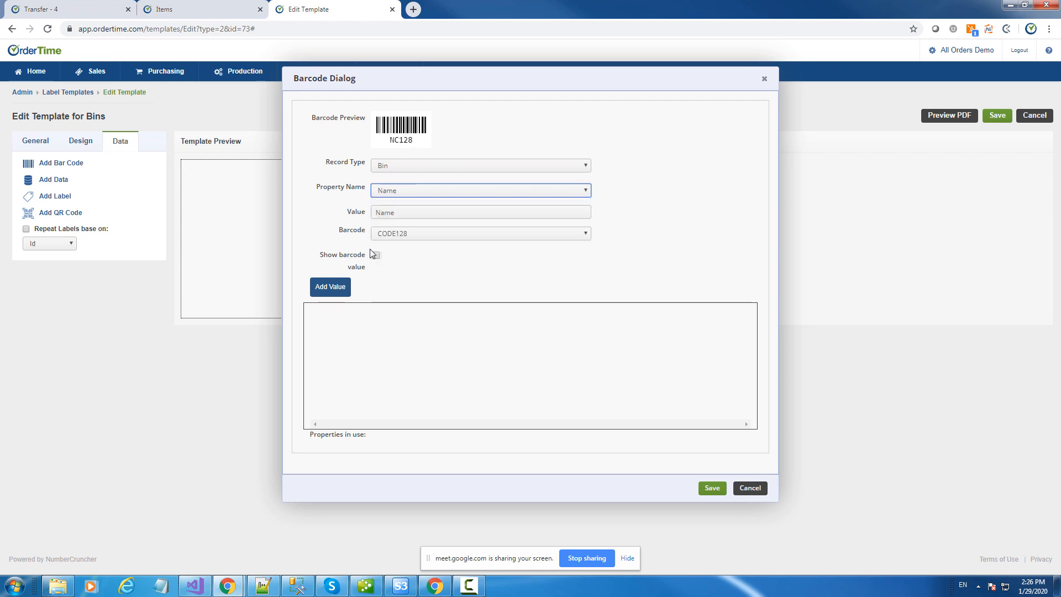
click(375, 256)
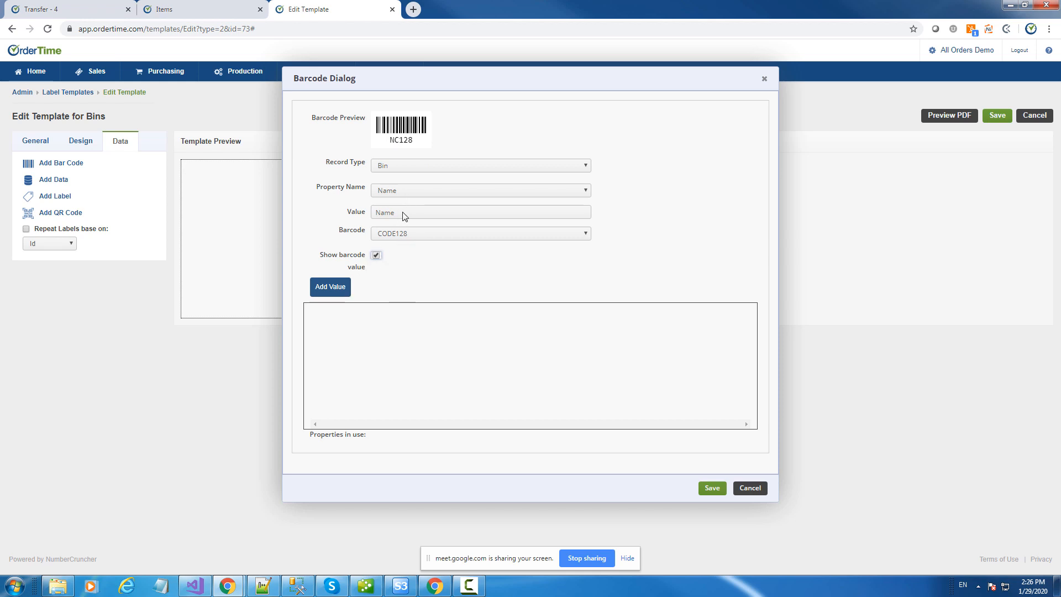
drag(405, 216, 459, 317)
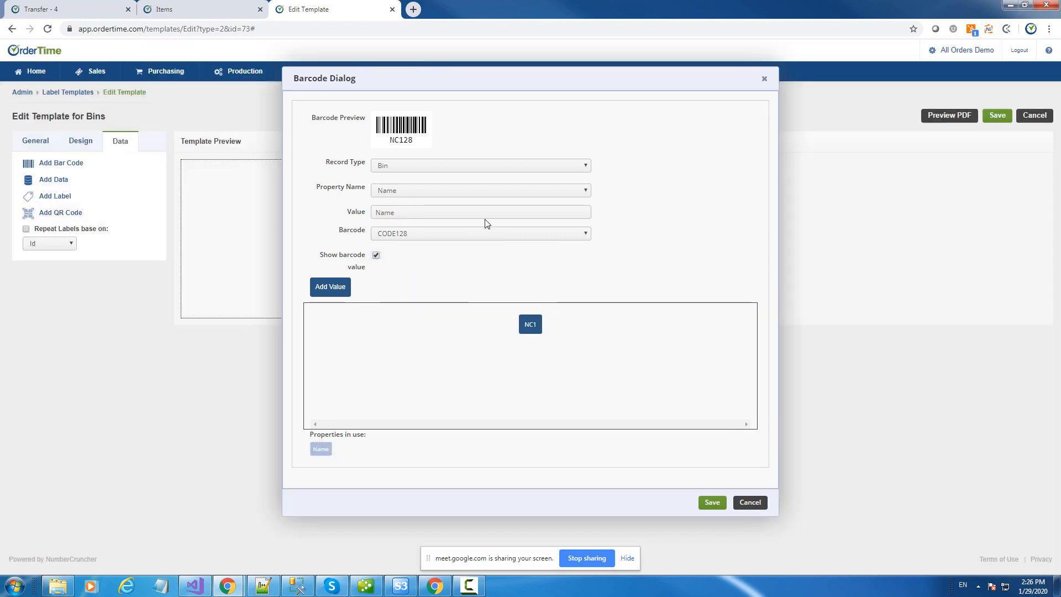
click(710, 503)
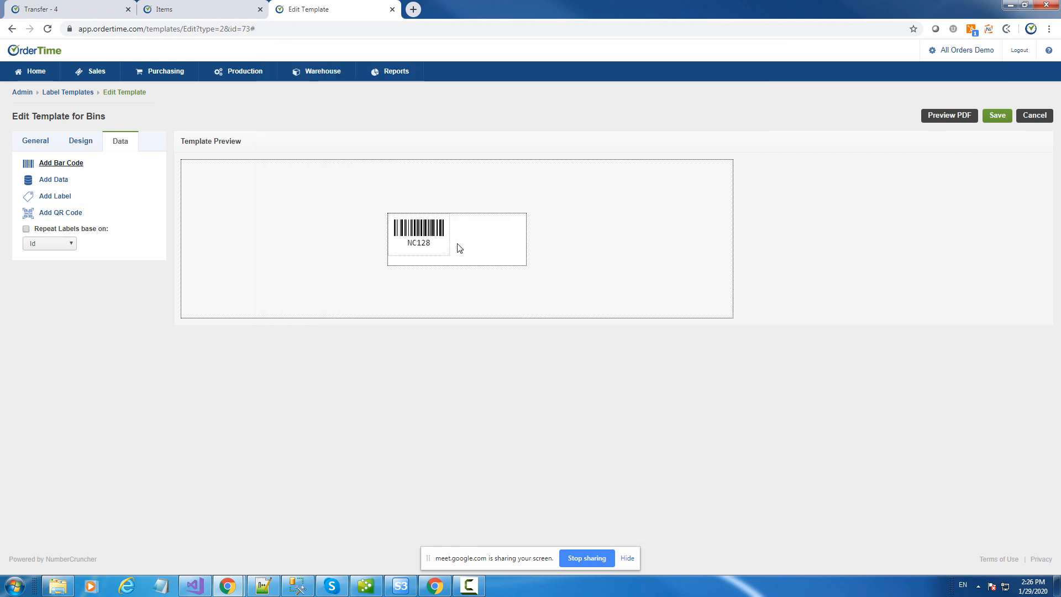
- Centre the new barcode horizontally on the label and check the sheet of labels in a PDF preview
drag(425, 228, 463, 228)
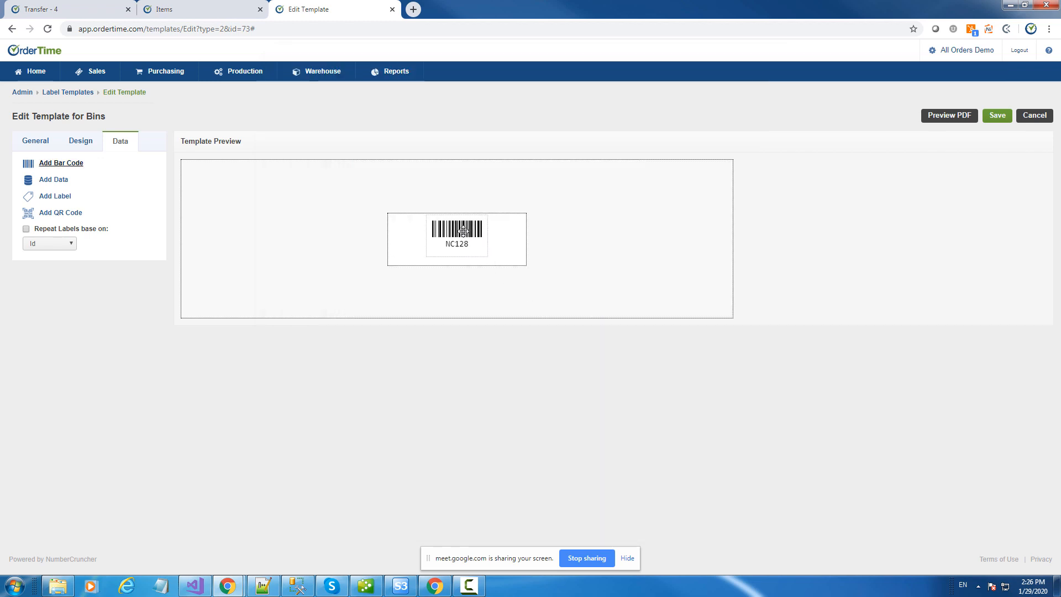
click(966, 118)
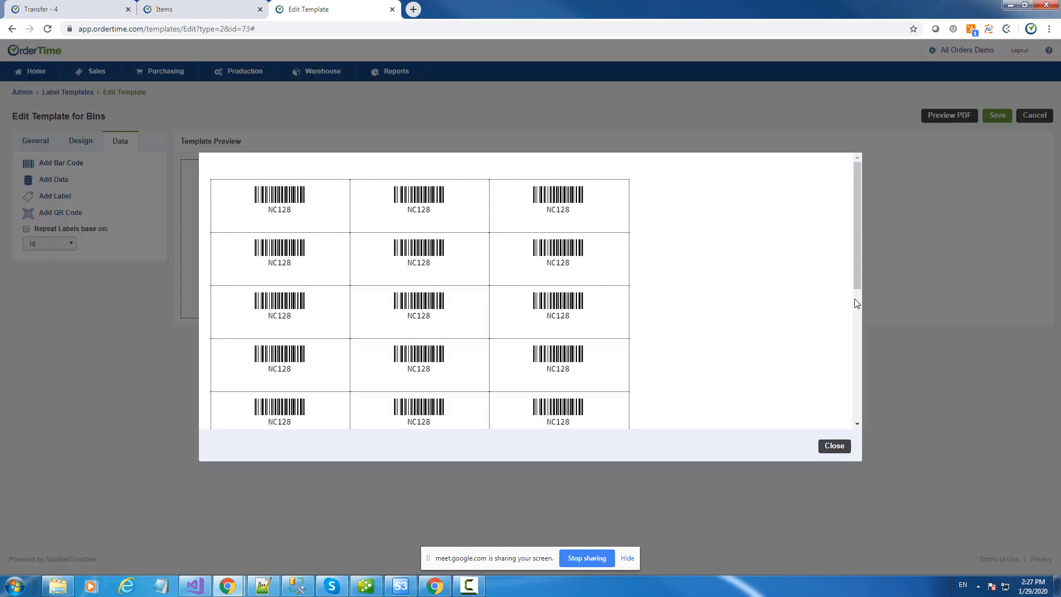
click(834, 446)
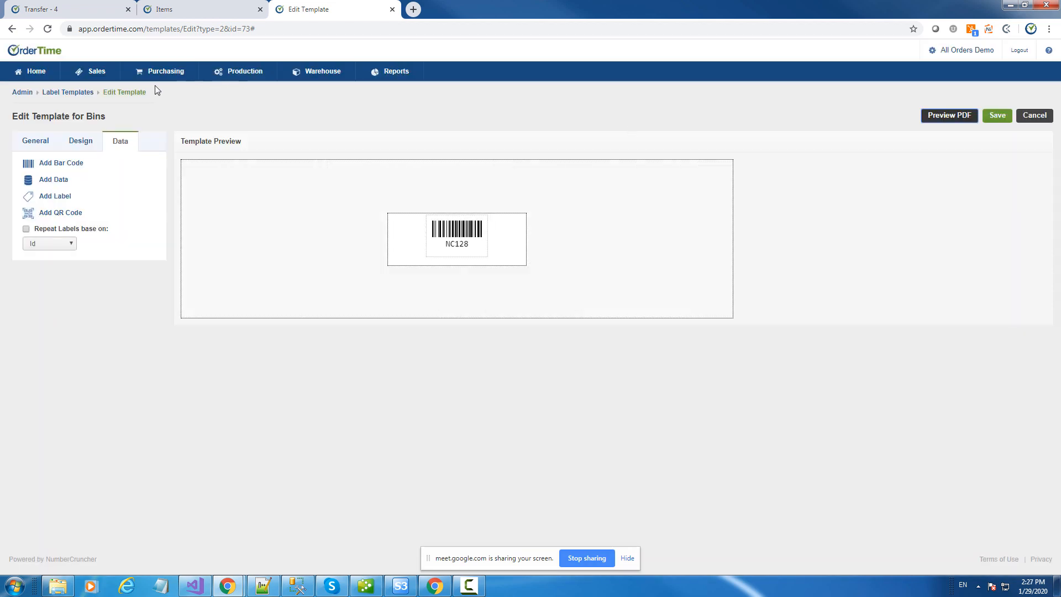
- Open the HQ location record from the full list of locations
click(33, 76)
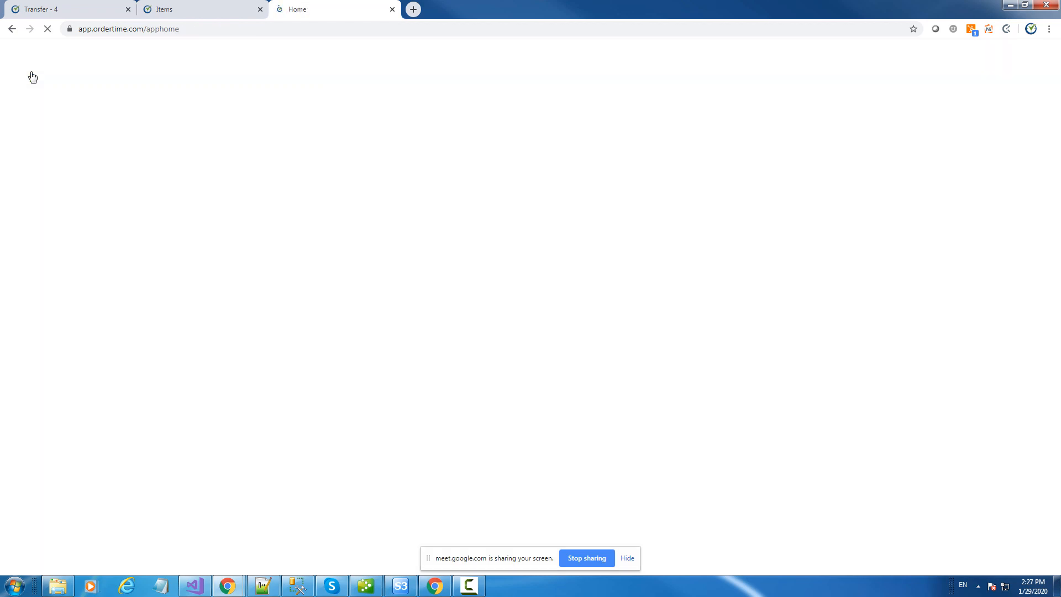
click(39, 123)
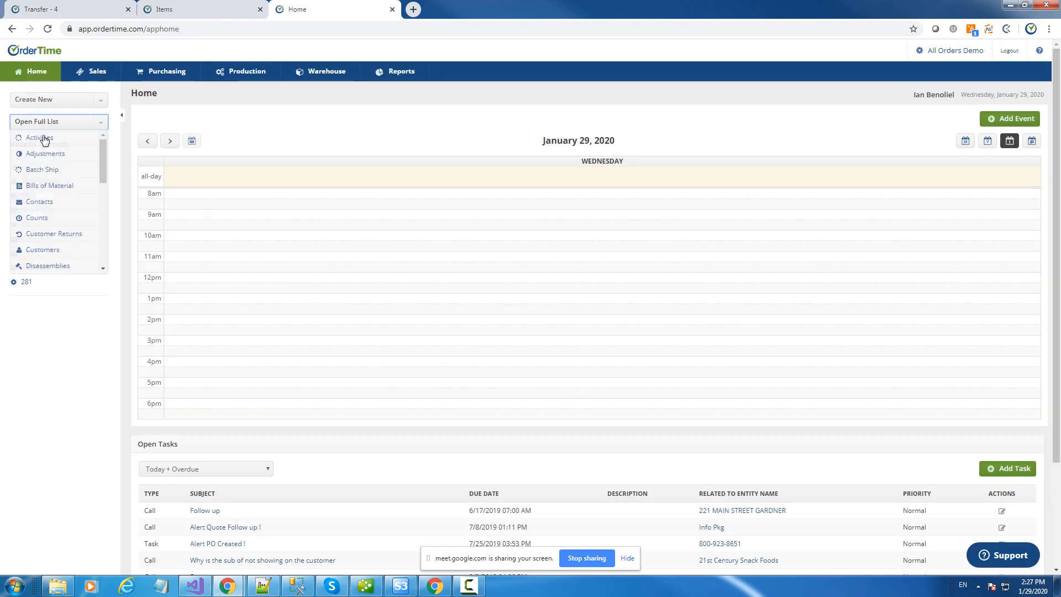
scroll(58, 171, down, 2)
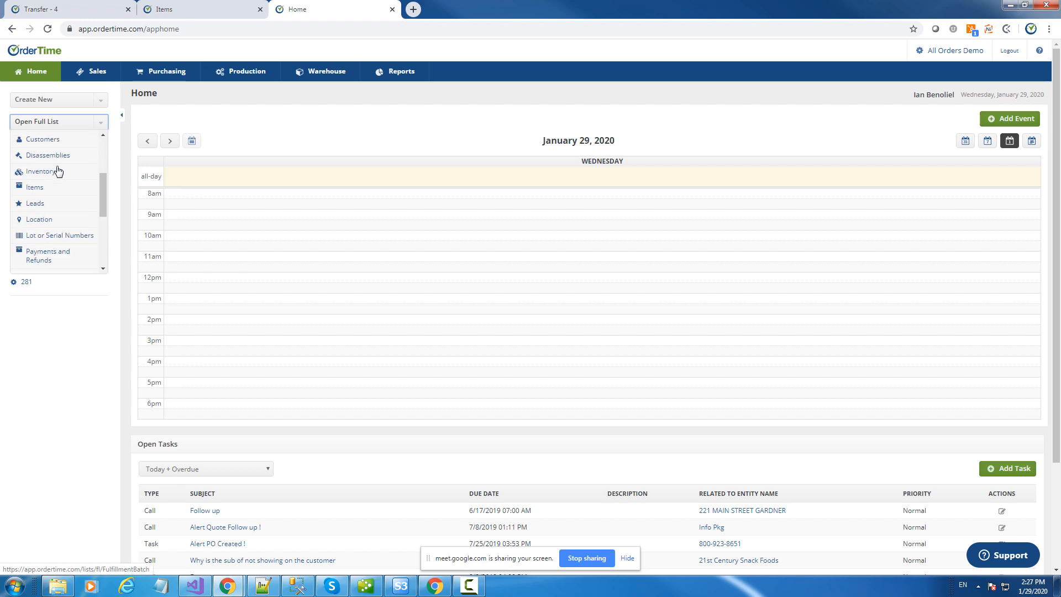
click(39, 221)
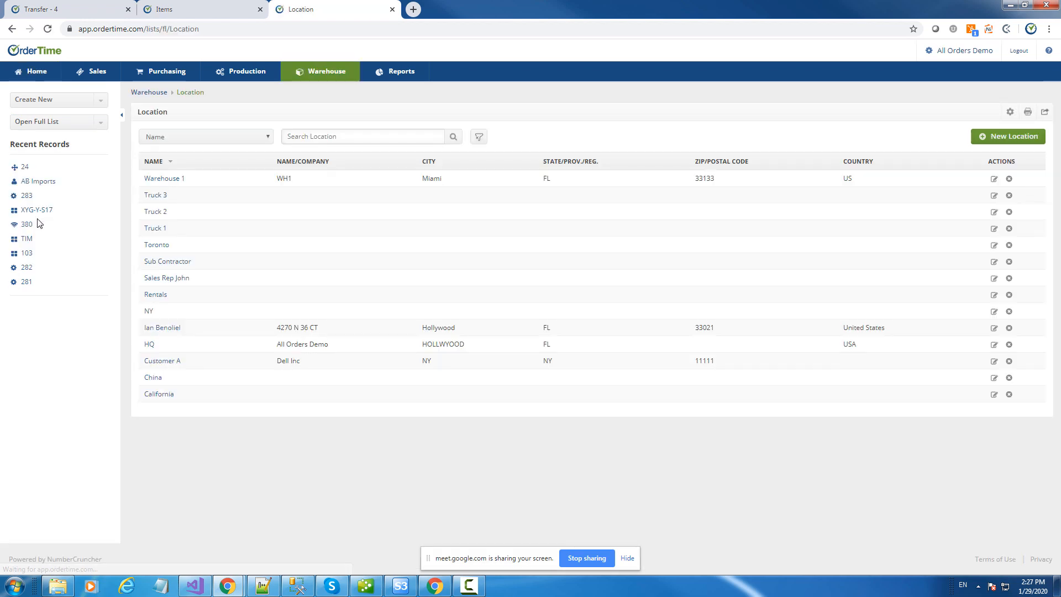
click(150, 346)
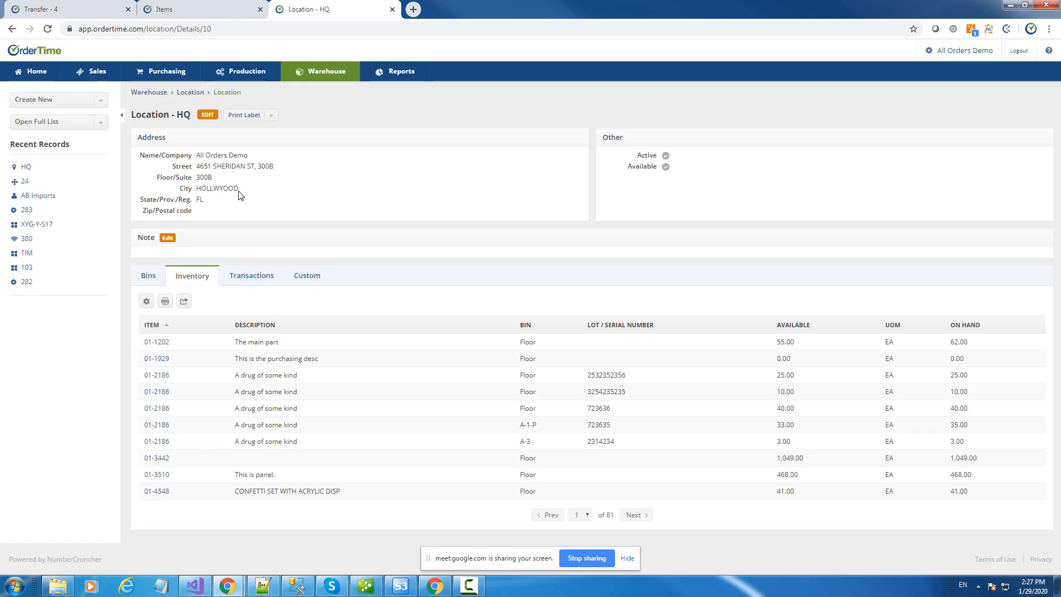
- Print the HQ bin labels with the Bins template, review the generated barcodes and close the label setup
click(276, 119)
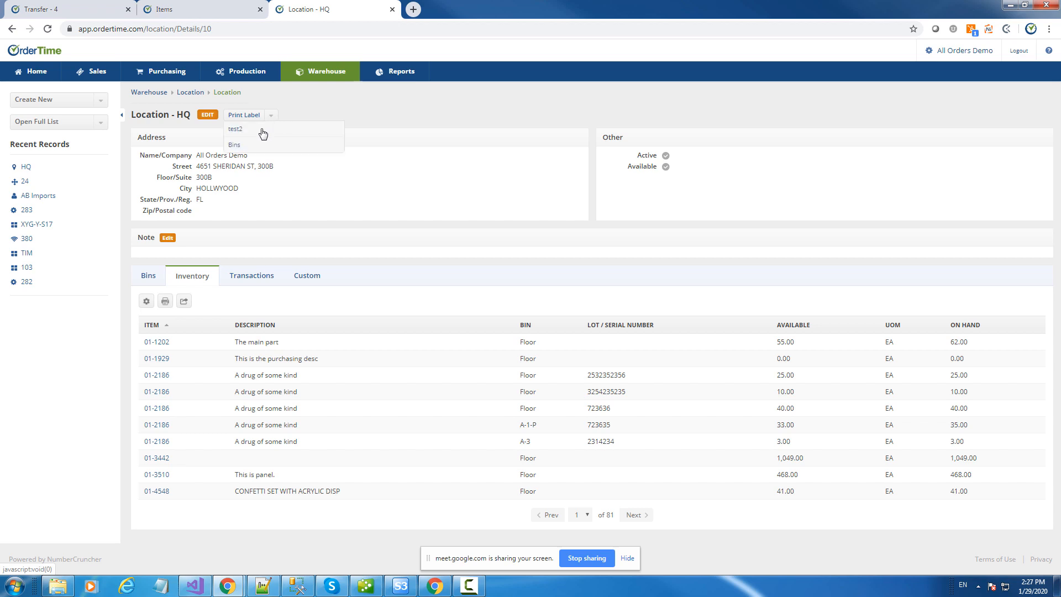
click(243, 146)
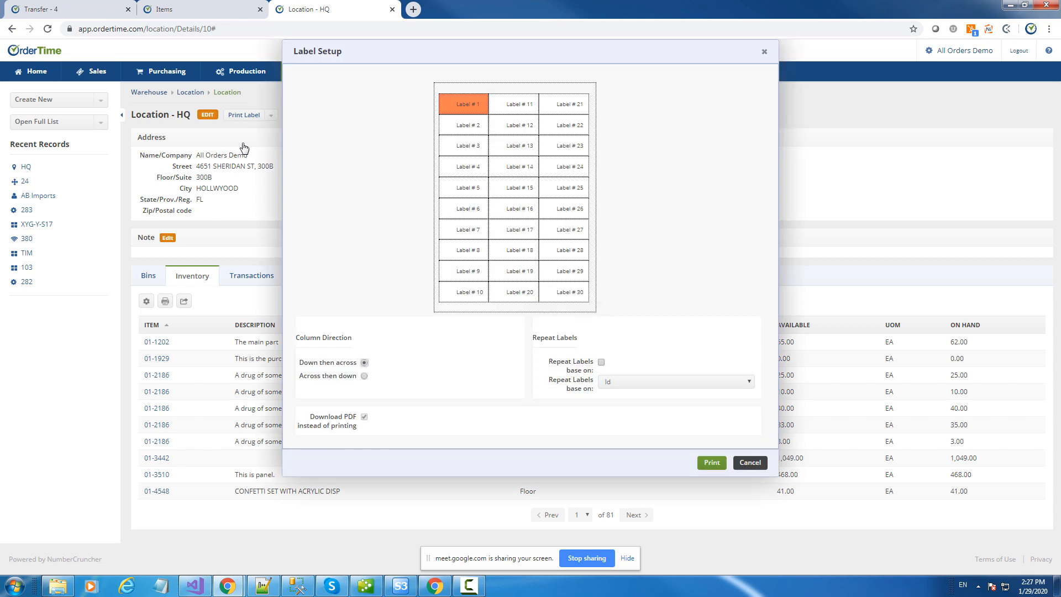
click(711, 463)
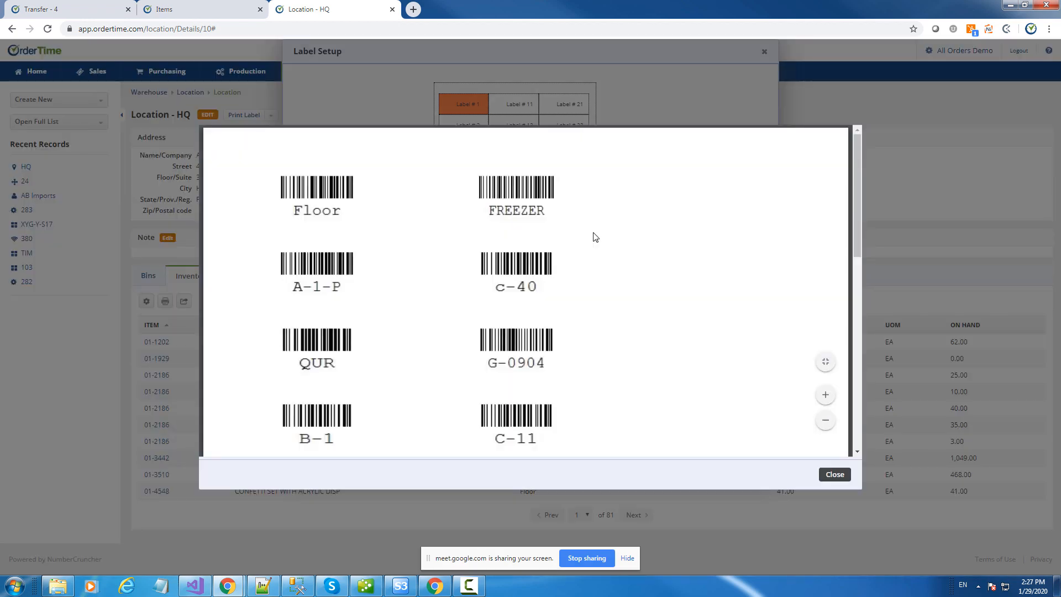
scroll(596, 235, down, 3)
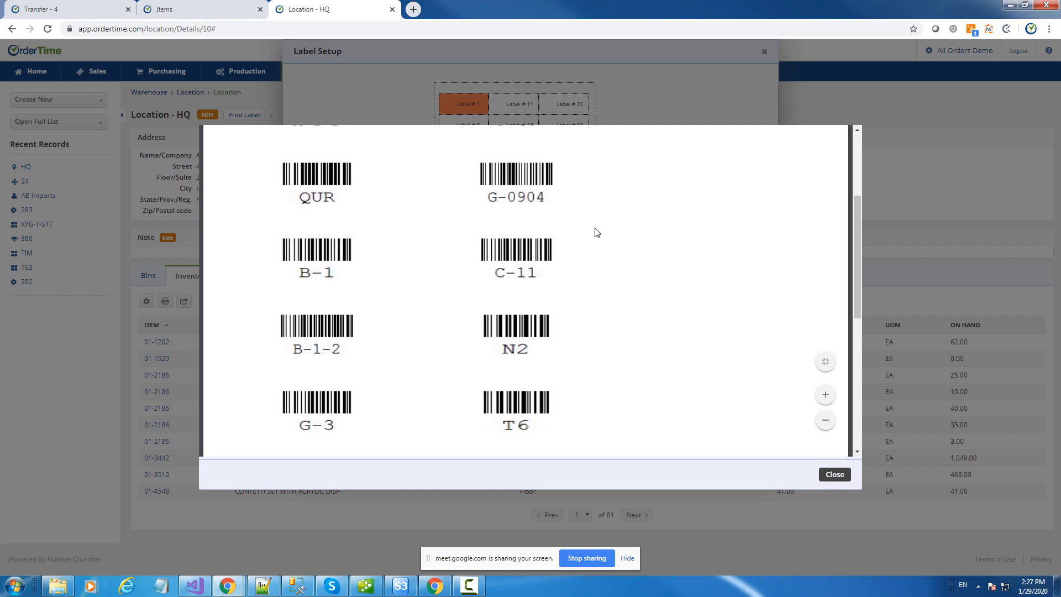
scroll(596, 233, up, 3)
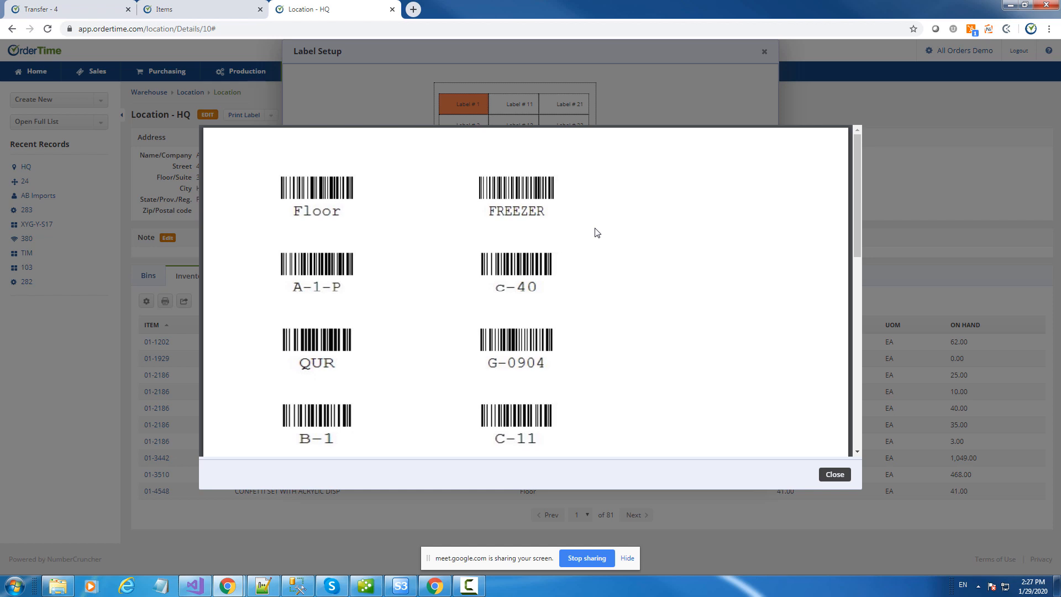
click(835, 474)
click(750, 462)
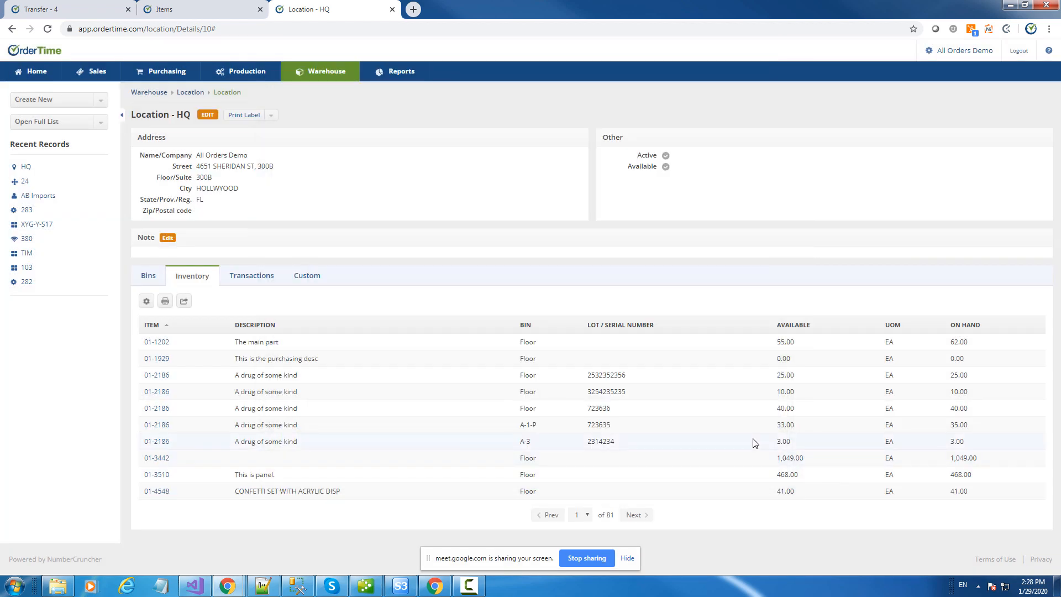
- In the advanced sales preferences of the company, enable using transfers from a sales order for consignment
click(945, 59)
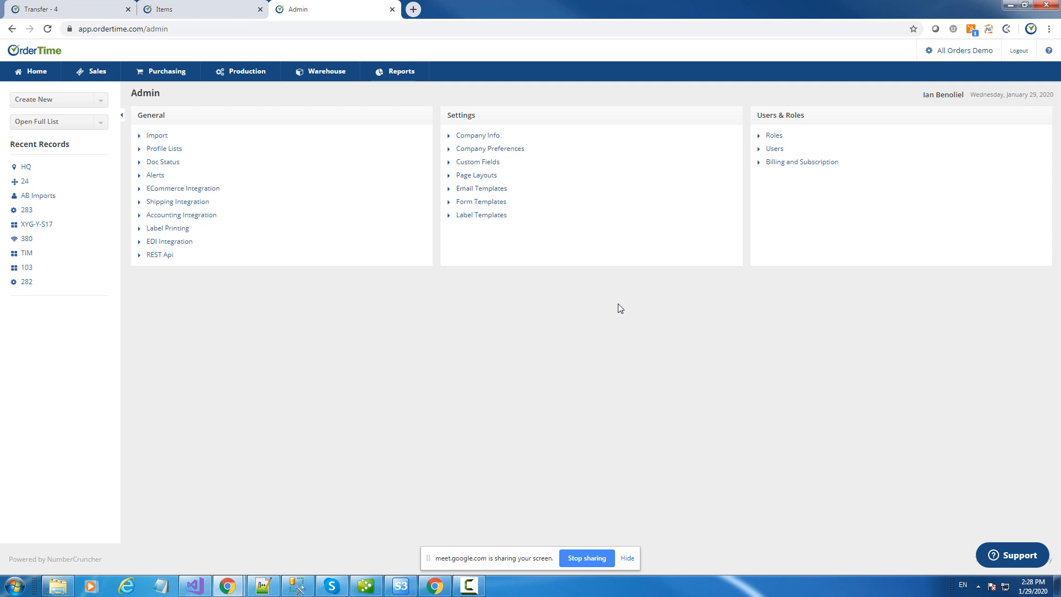
click(503, 150)
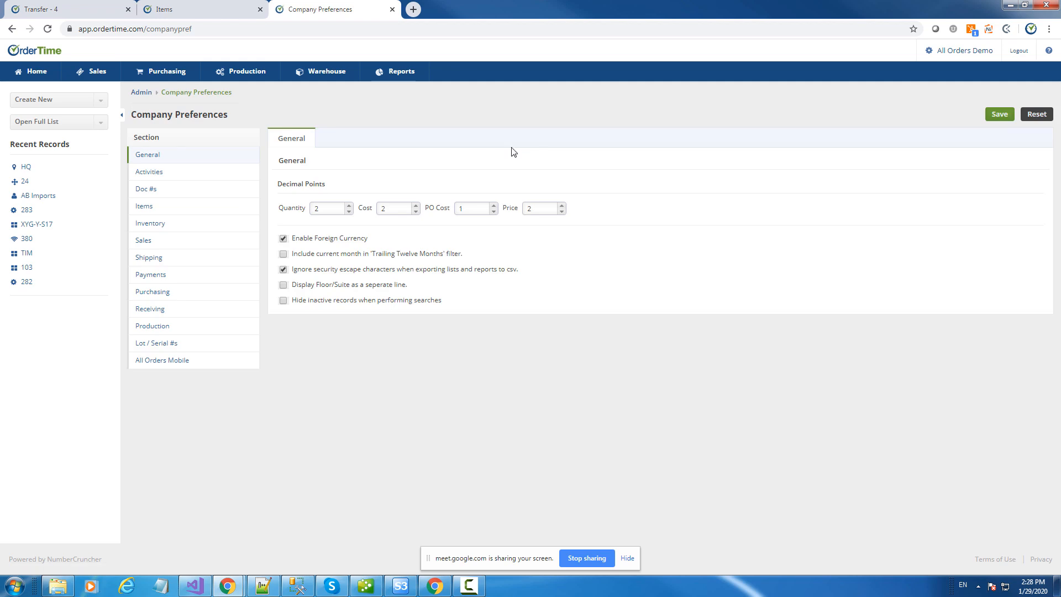
click(160, 242)
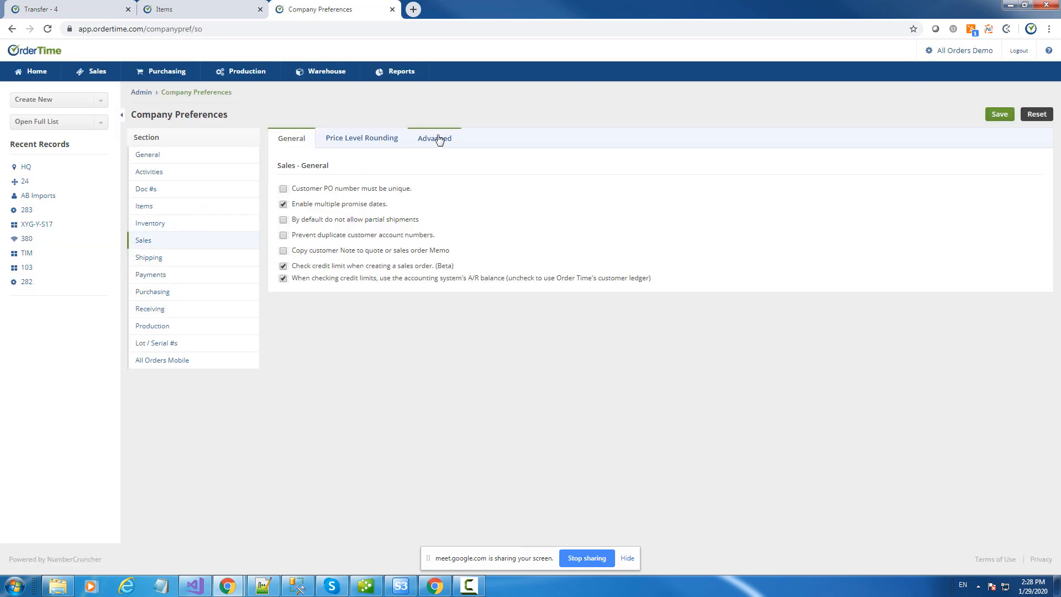
click(439, 139)
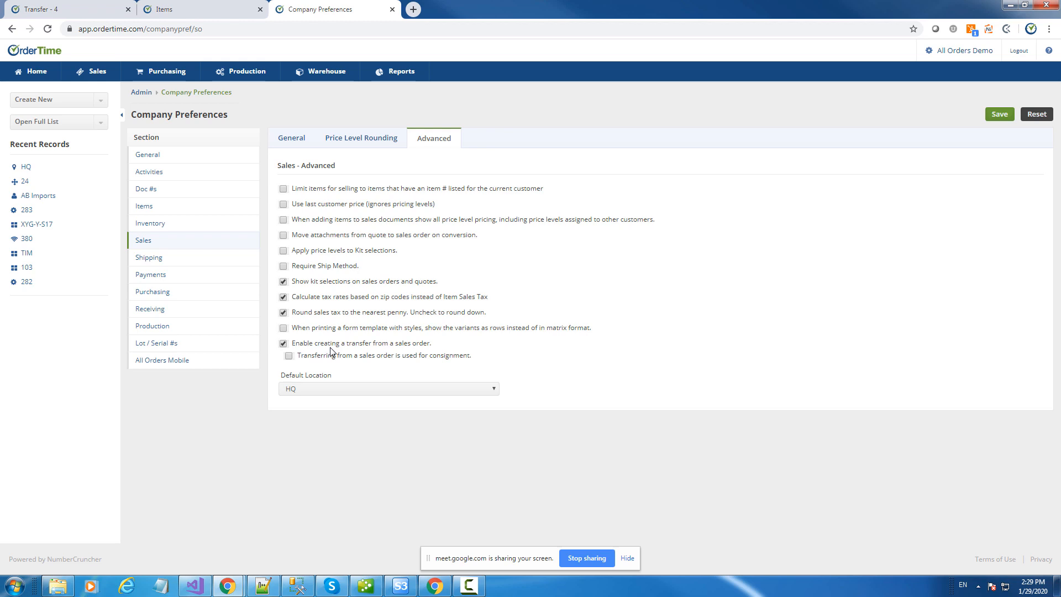
click(289, 358)
- Open the full list of inventory counts
click(104, 127)
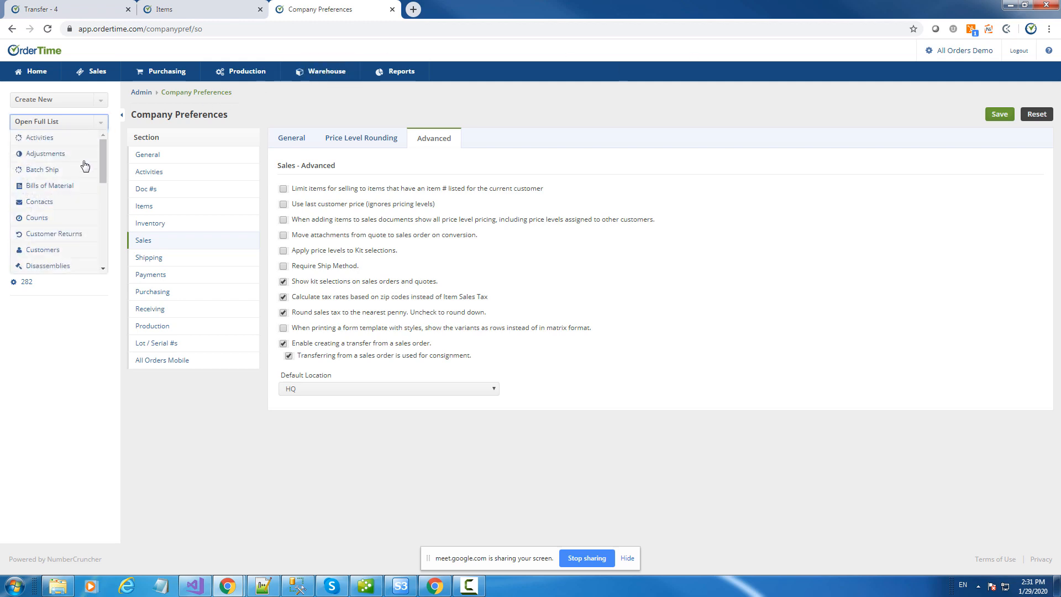
scroll(83, 166, down, 5)
scroll(75, 166, up, 3)
click(37, 164)
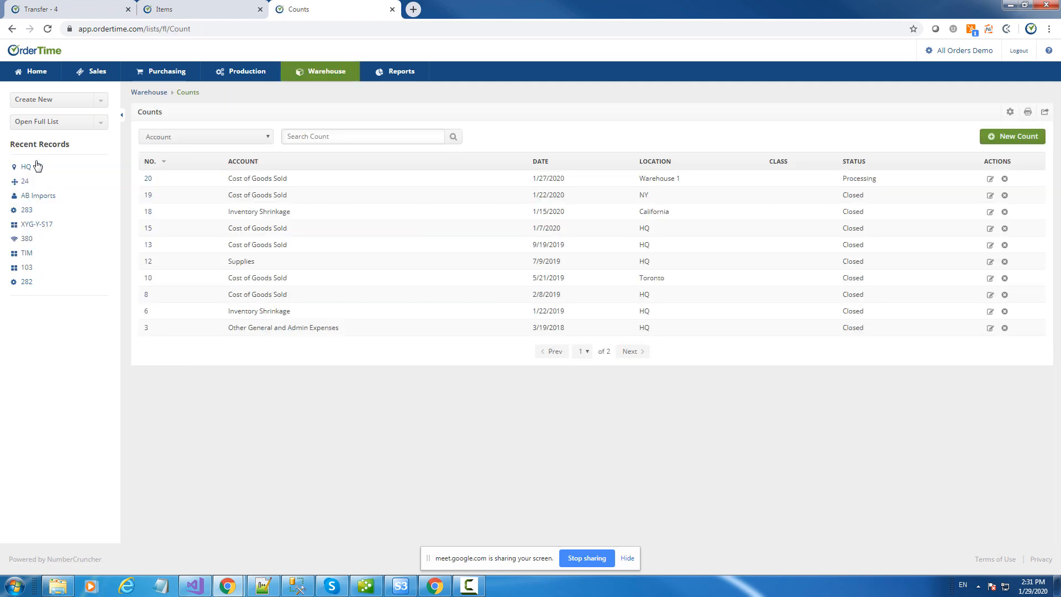
- Open the details of the Warehouse 1 count and delete its line for item 01-1202
click(990, 180)
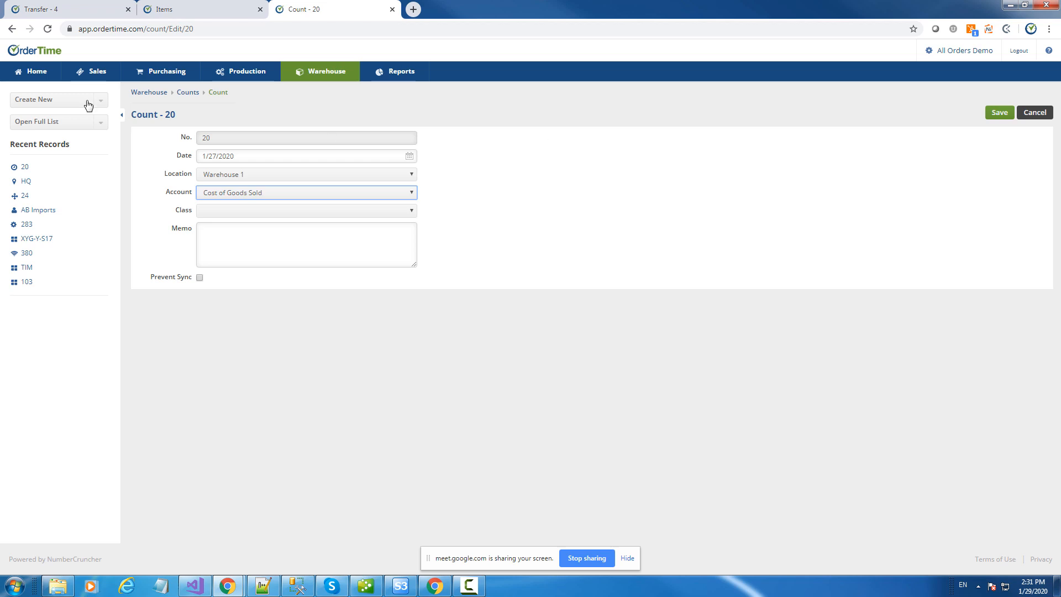
click(153, 115)
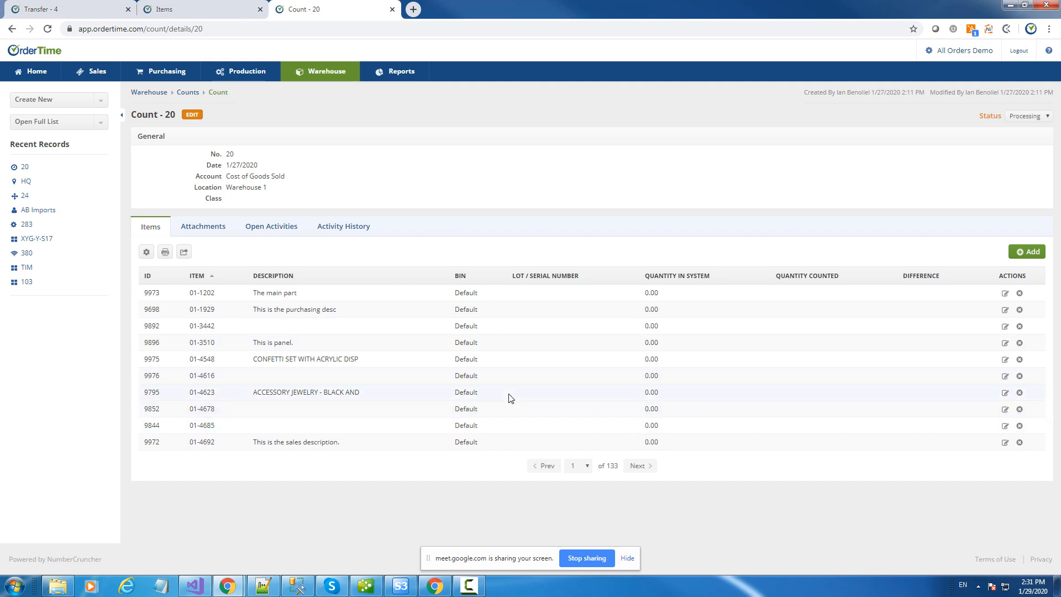
click(1020, 293)
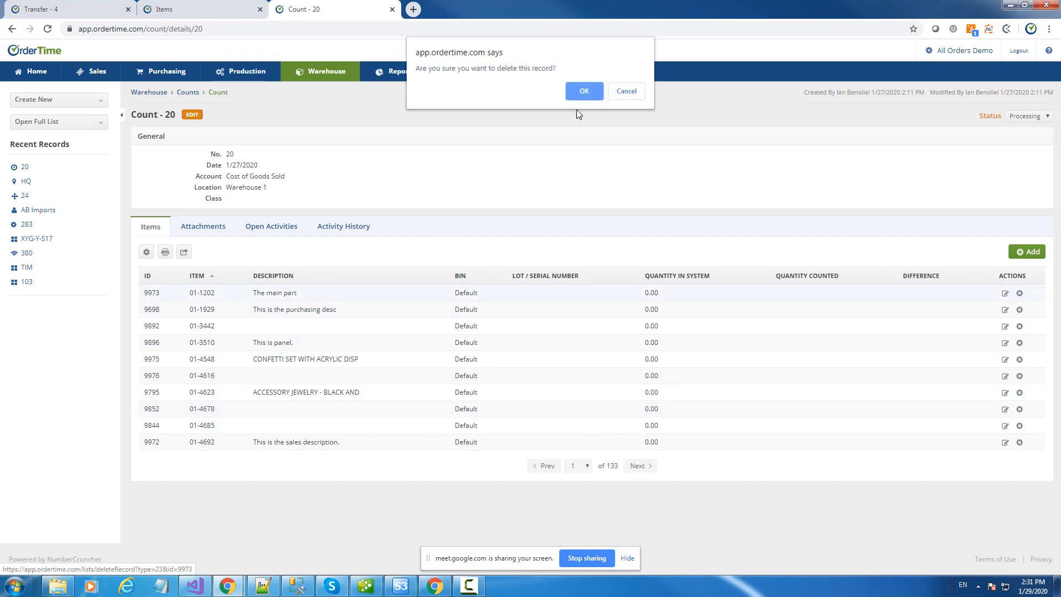
click(584, 92)
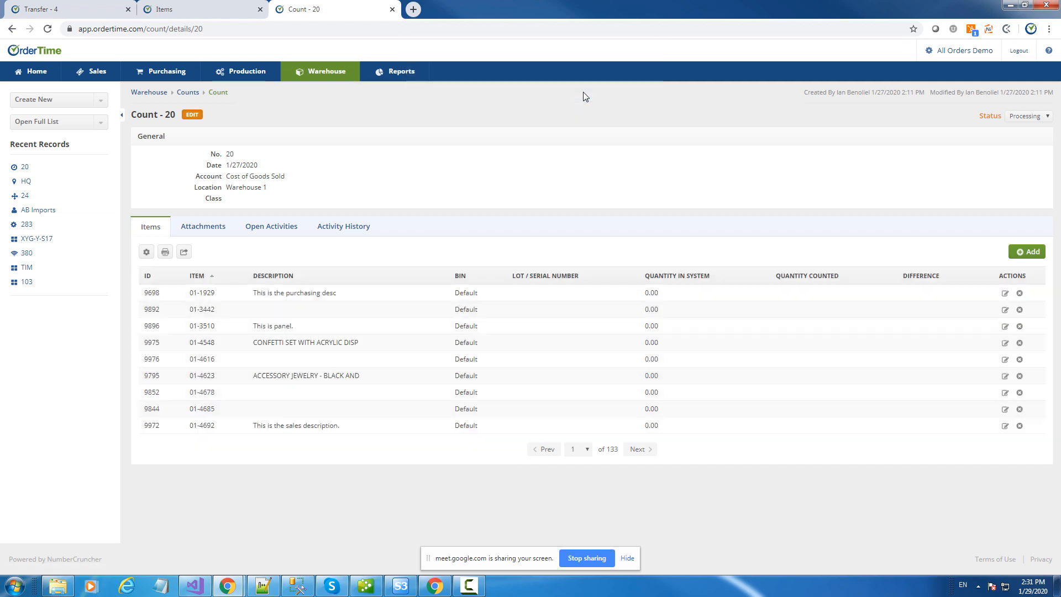
- Review the available columns for the count's item list and set its first filter field to Bin
click(147, 253)
click(363, 251)
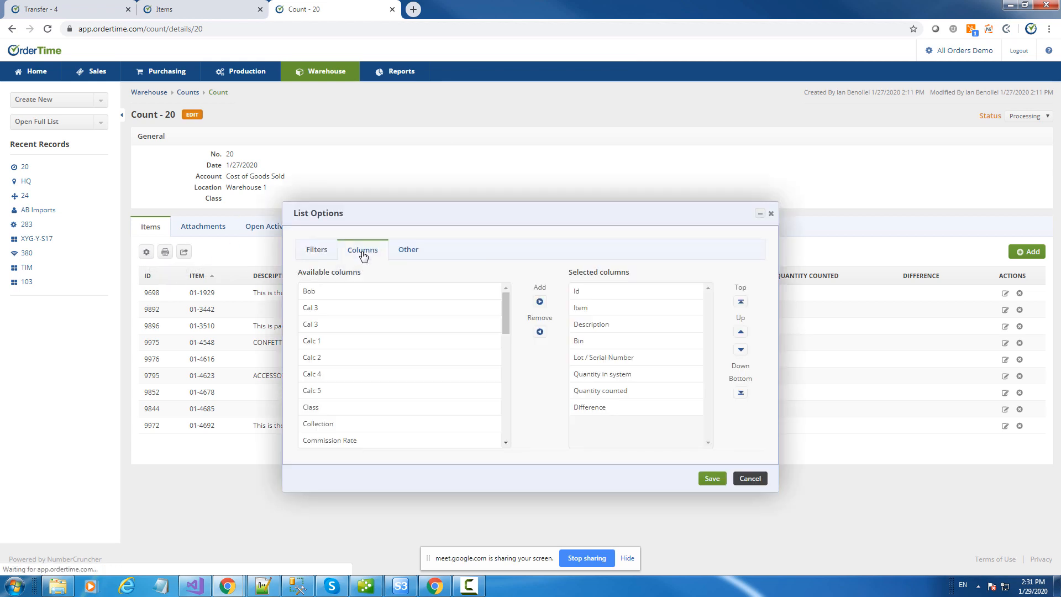
scroll(367, 391, down, 2)
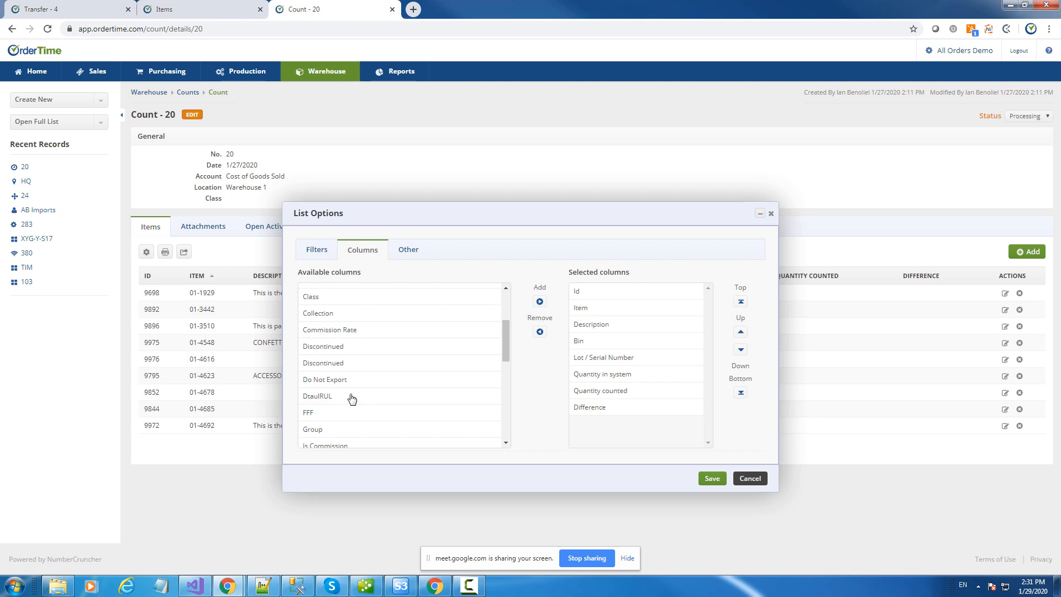
scroll(359, 392, down, 5)
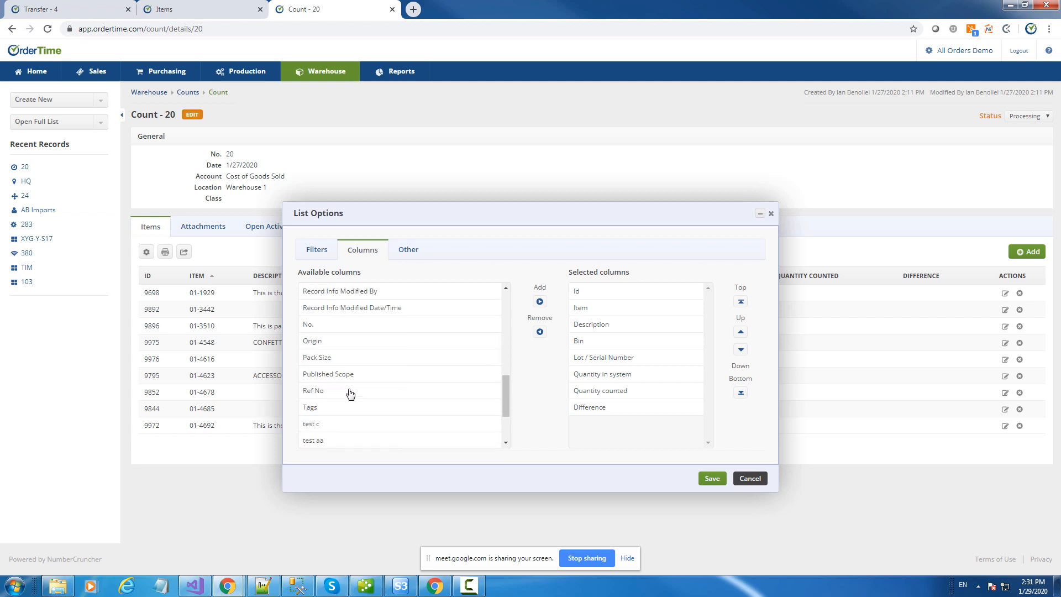
click(316, 251)
click(352, 292)
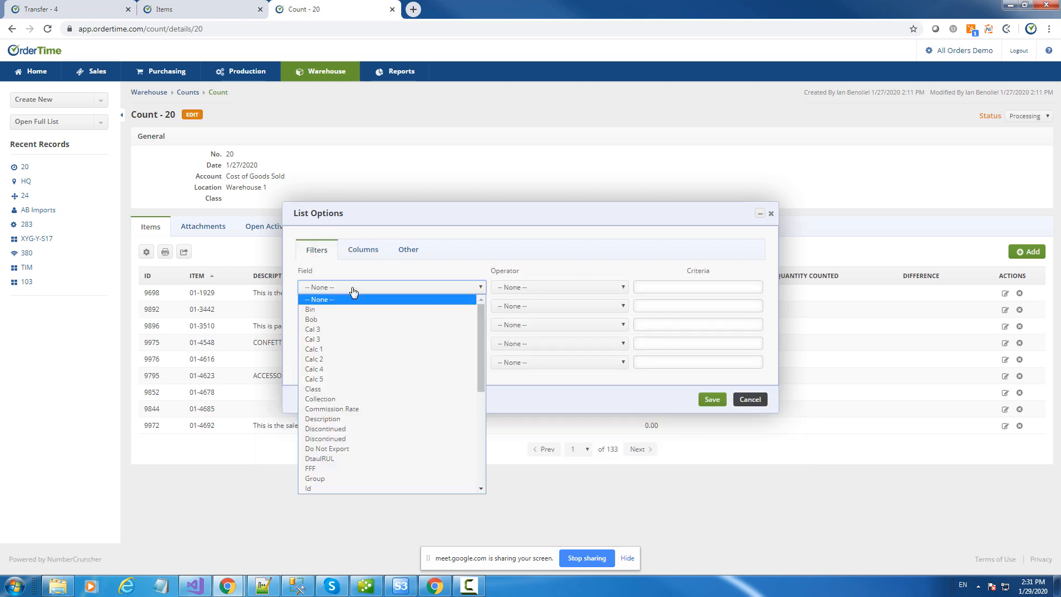
click(327, 306)
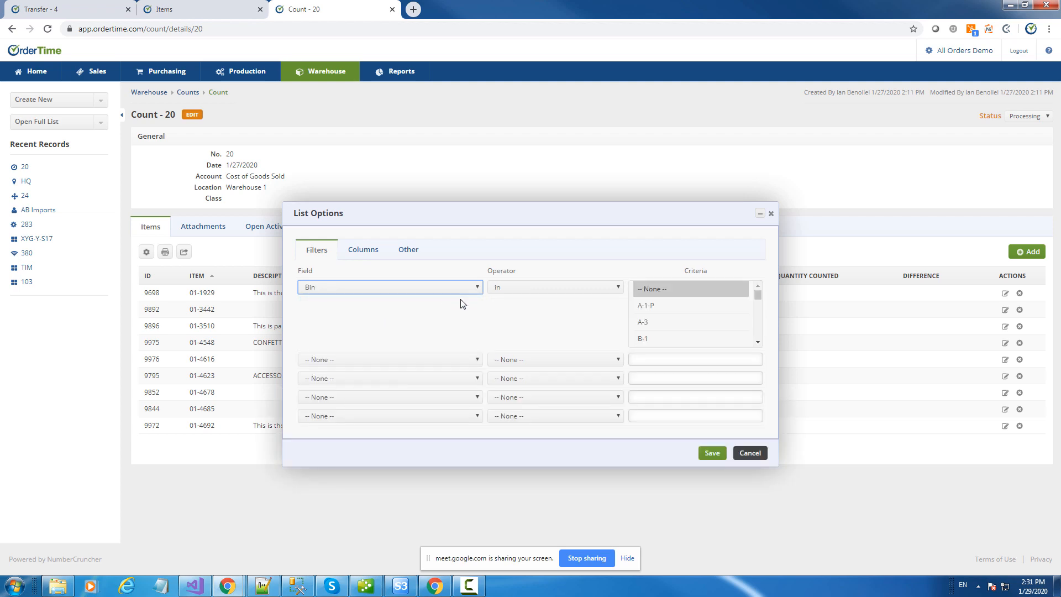